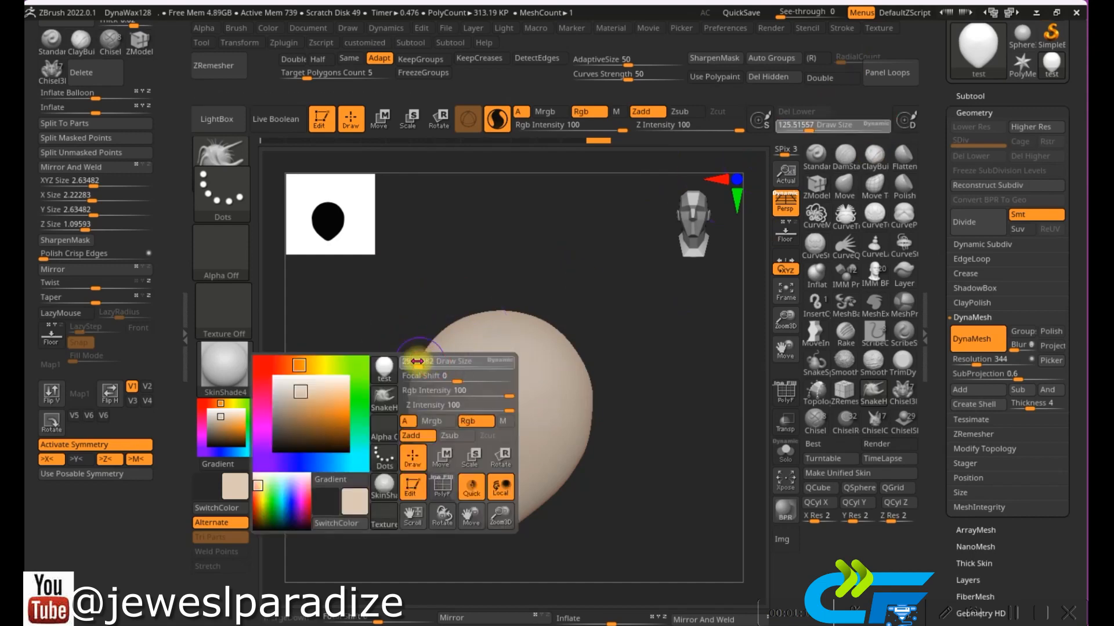
- Remesh the rounded body with DynaMesh and pull a stem upward from the centre of its top edge
key(space)
key(ctrl+z)
alt+right_drag(512, 467, 485, 412)
ctrl+drag(379, 273, 406, 307)
alt+right_drag(525, 417, 511, 525)
drag(484, 342, 484, 281)
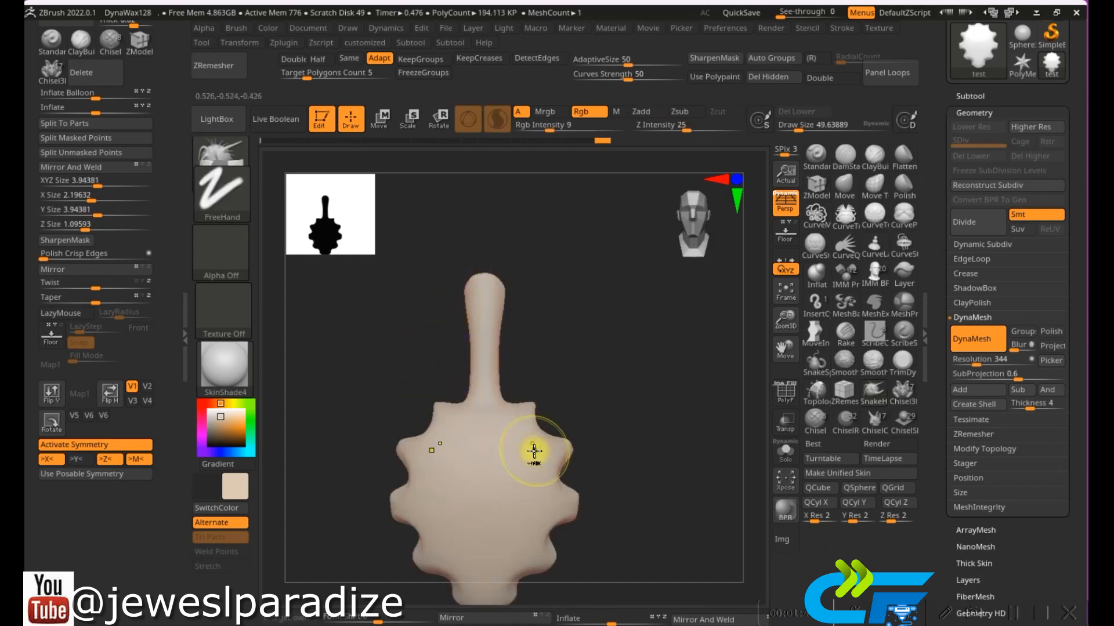
- Remesh the scalloped leaf body with DynaMesh
alt+right_drag(527, 450, 517, 377)
right_drag(499, 424, 539, 426)
ctrl+drag(543, 390, 644, 538)
right_drag(580, 476, 493, 473)
mouse_move(493, 473)
ctrl+right_down()
mouse_move(473, 486)
mouse_move(542, 497)
mouse_move(522, 534)
ctrl+right_up()
- Undo the unwanted strokes on the leaf's side lobes and remesh the body again
key(ctrl+z)
drag(449, 449, 462, 464)
key(ctrl+z)
mouse_move(551, 496)
right_down()
mouse_move(515, 497)
mouse_move(557, 498)
right_up()
ctrl+drag(576, 455, 596, 516)
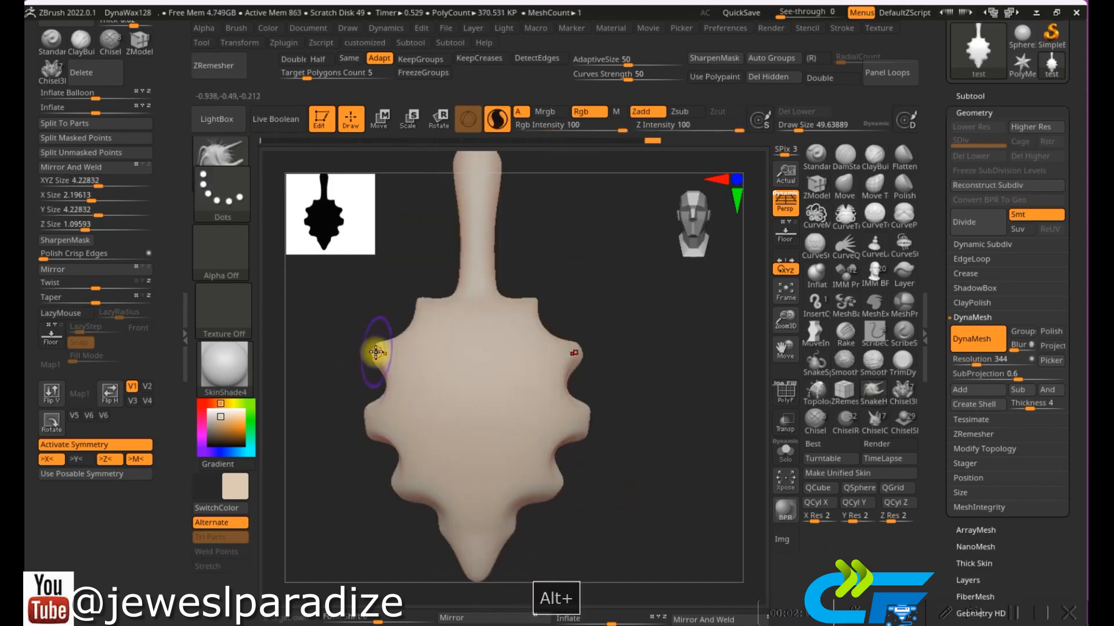
key(ctrl+z)
key(ctrl+z)
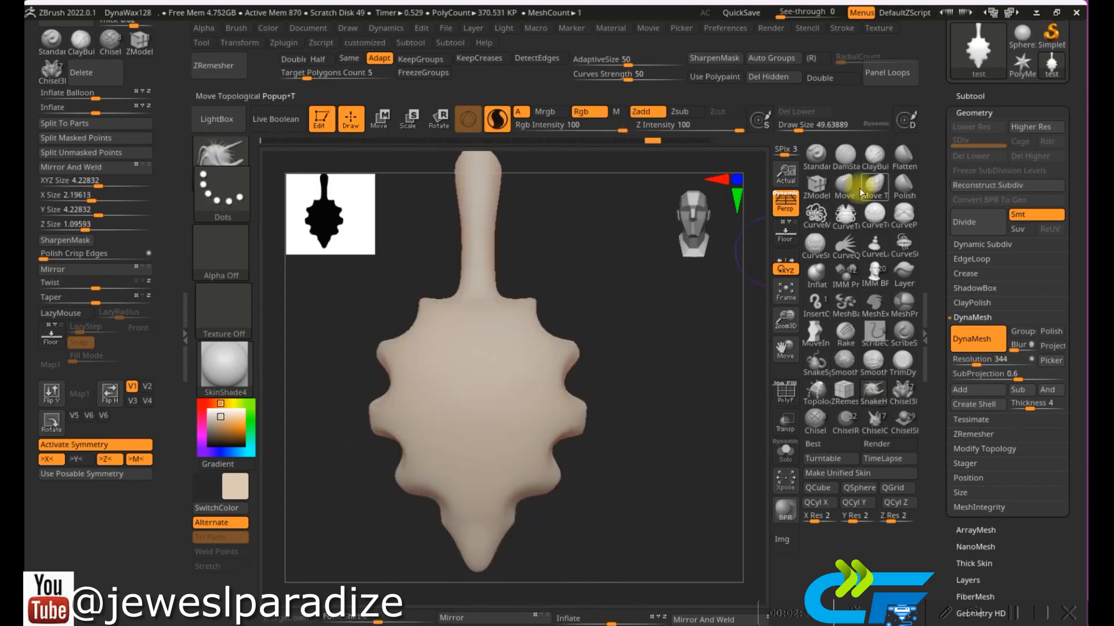
- Select the Flatten brush, enlarge its draw size to about 96, and open the brush's Auto Masking settings
click(903, 163)
key(bracketright)
key(bracketright)
key(bracketright)
key(bracketright)
key(bracketright)
drag(962, 580, 963, 458)
click(960, 431)
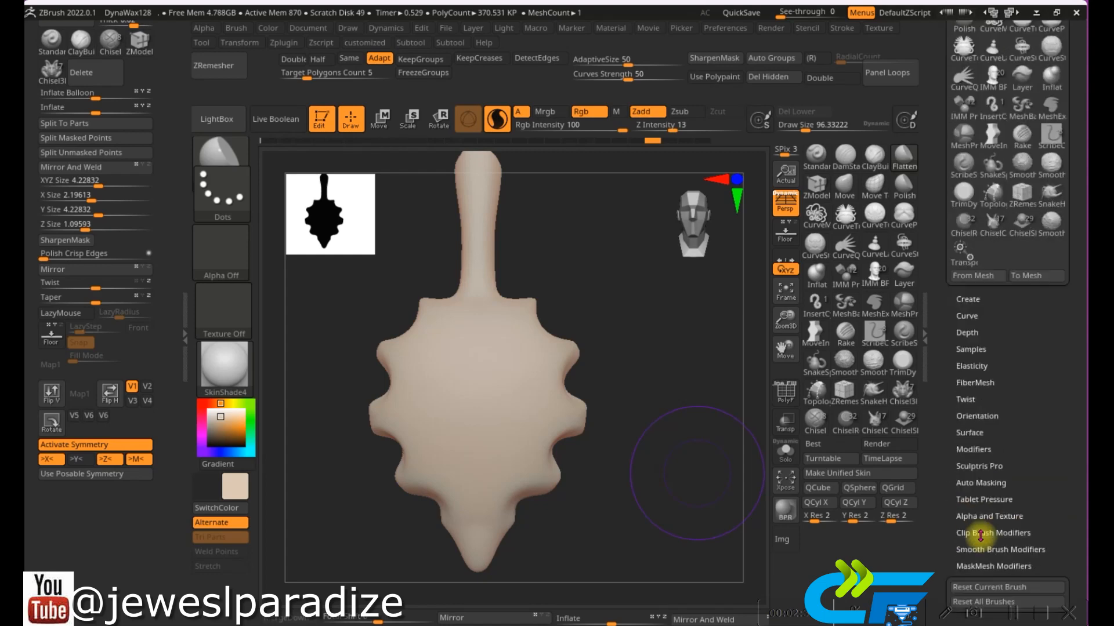
click(980, 481)
drag(973, 565, 974, 430)
click(977, 535)
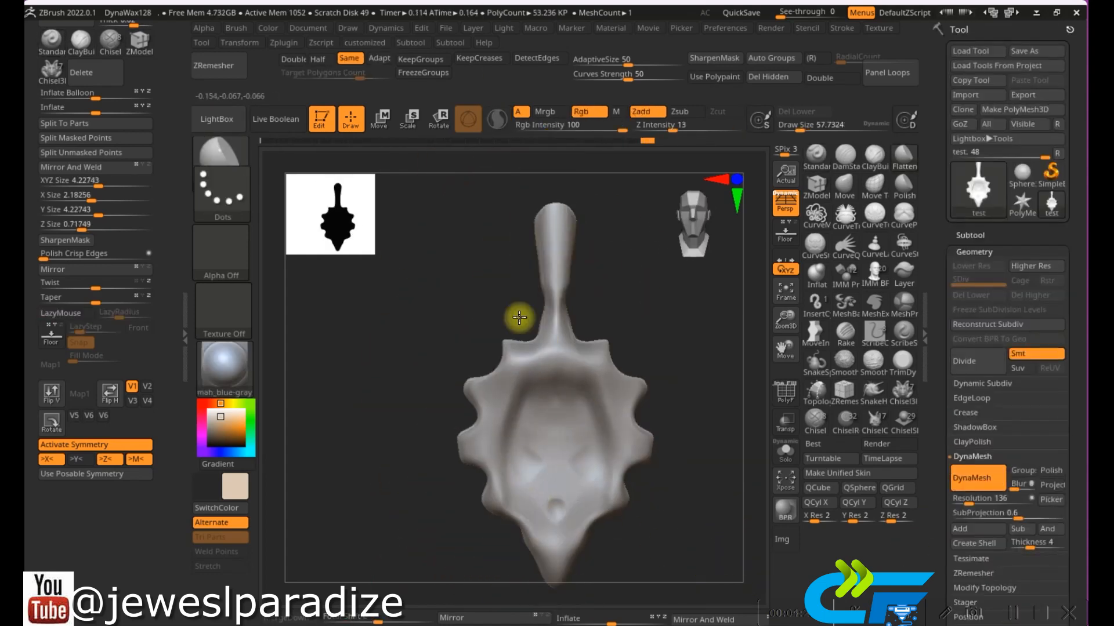
- Remesh the hollowed leaf with DynaMesh and pull its upper, middle and lower side lobes outward
mouse_move(527, 348)
right_down()
mouse_move(484, 343)
mouse_move(534, 348)
right_up()
ctrl+drag(585, 369, 631, 425)
mouse_move(497, 418)
ctrl+right_down()
mouse_move(489, 378)
mouse_move(493, 417)
ctrl+right_up()
click(840, 193)
drag(478, 299, 440, 281)
drag(425, 357, 404, 348)
mouse_move(464, 462)
right_down()
mouse_move(527, 467)
mouse_move(464, 464)
right_up()
drag(452, 528, 419, 545)
drag(461, 291, 398, 293)
key(ctrl+z)
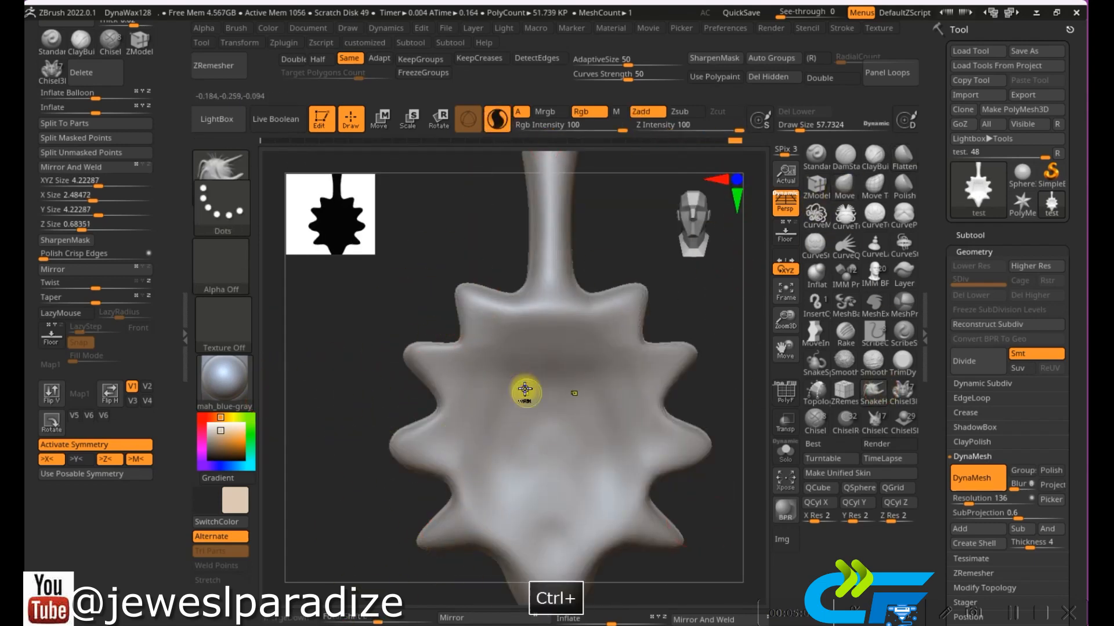
- Reduce the draw size to about 54 and undo the unwanted strokes on the leaf's edge teeth
key(ctrl+z)
key(space)
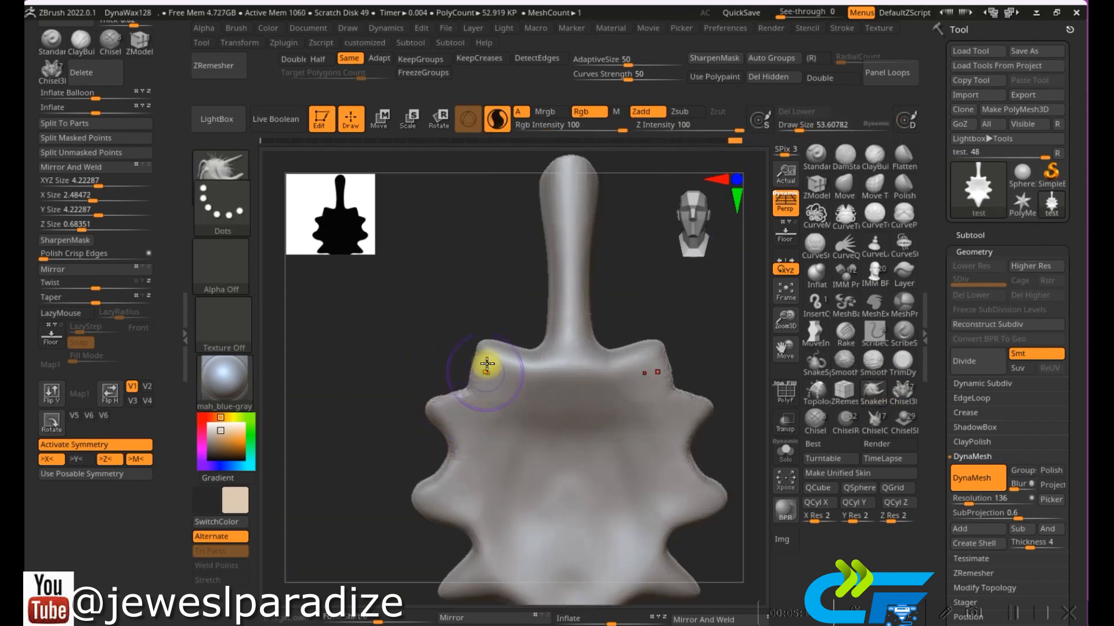
key(ctrl+z)
key(ctrl+z)
key(ctrl+z)
key(ctrl+z)
key(ctrl+z)
key(ctrl+z)
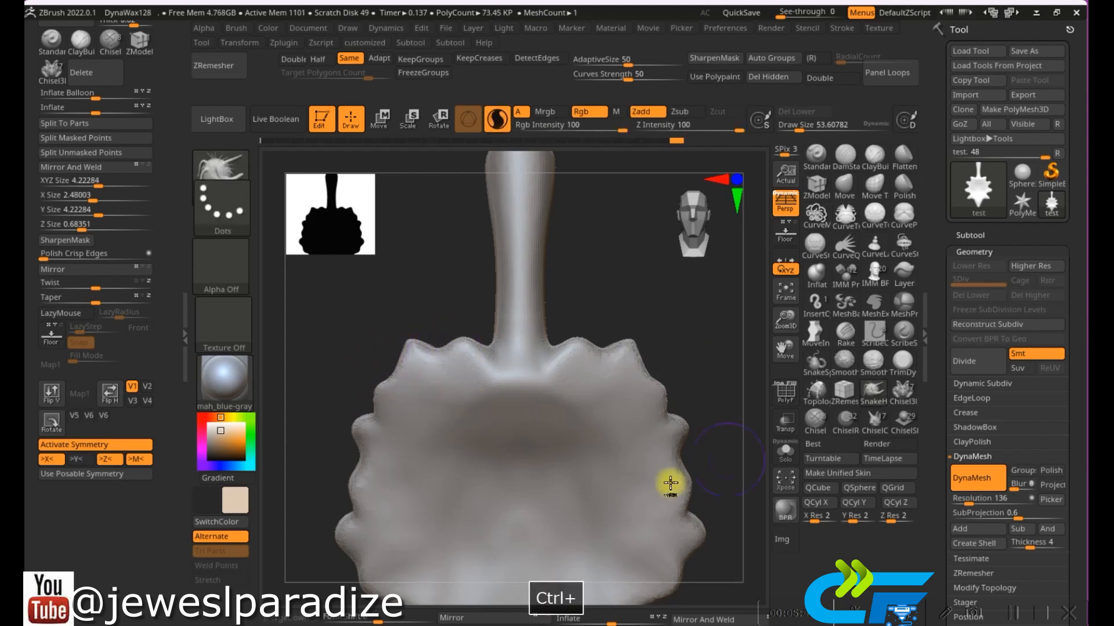
key(ctrl+z)
key(ctrl+z)
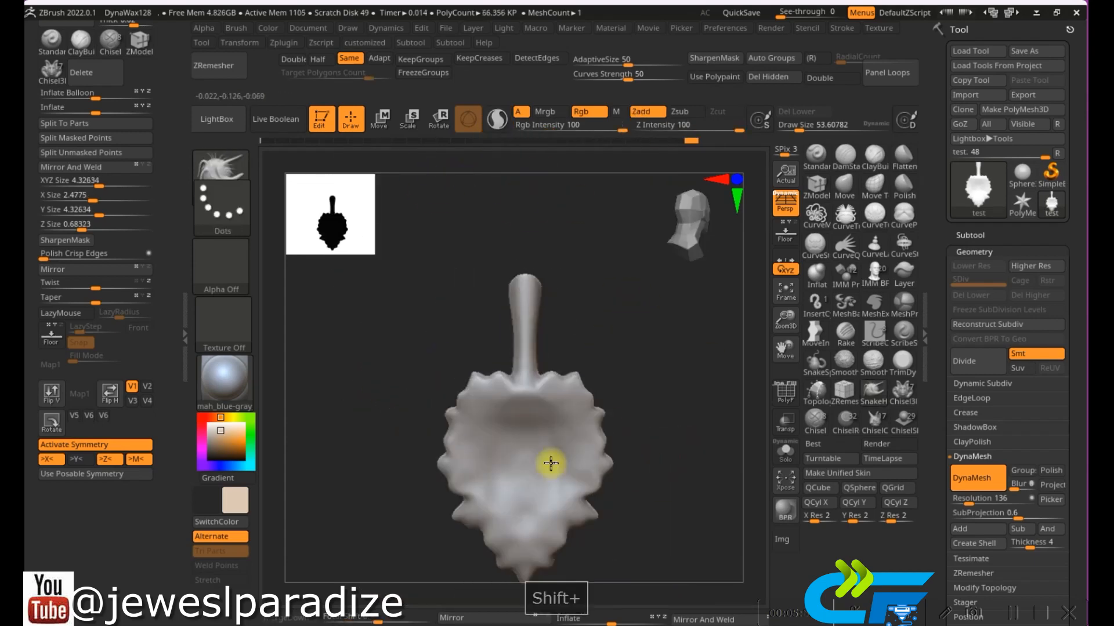
- Rework and smooth the upper middle of the leaf's surface, and remesh the model with DynaMesh
right_drag(554, 463, 539, 438)
mouse_move(539, 437)
mouse_down()
mouse_move(510, 427)
mouse_move(534, 440)
mouse_up()
mouse_move(534, 440)
right_down()
mouse_move(556, 407)
mouse_move(667, 433)
right_up()
shift+drag(525, 400, 510, 420)
right_drag(510, 420, 609, 435)
ctrl+drag(651, 448, 696, 532)
- Flatten part of the leaf's surface with the Flatten brush and remesh the model
click(910, 152)
right_drag(616, 427, 539, 432)
drag(493, 400, 475, 437)
right_drag(475, 437, 574, 468)
ctrl+drag(575, 468, 615, 460)
right_drag(614, 460, 667, 453)
- Try pulling an edge lobe with the SnakeHook brush and undo the last strokes
click(870, 388)
drag(429, 321, 420, 313)
right_drag(446, 417, 493, 458)
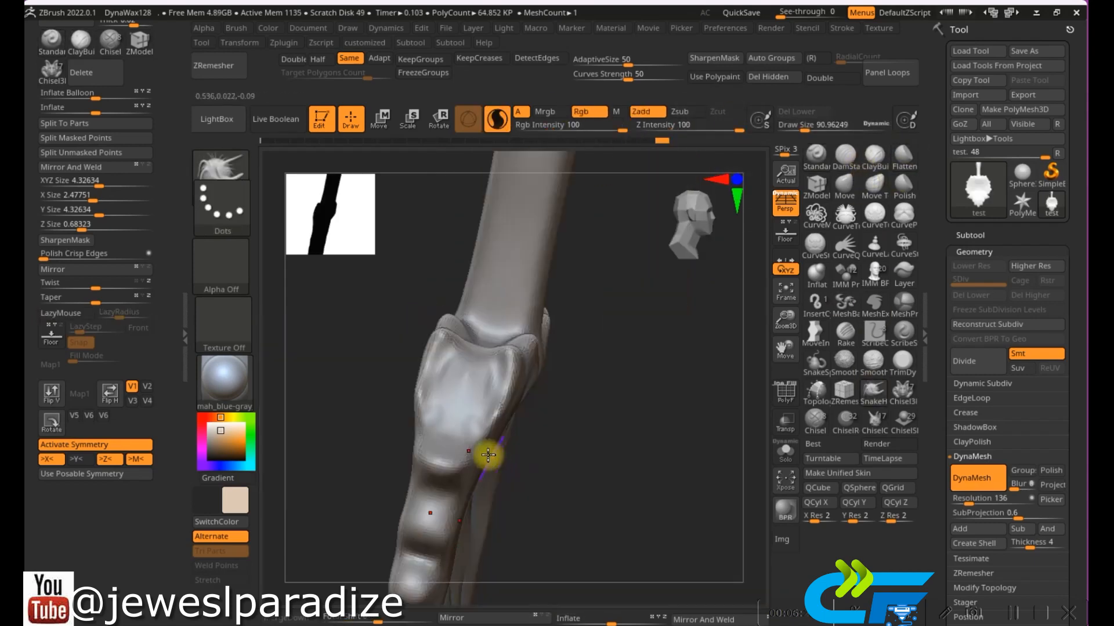
key(ctrl+z)
key(ctrl+z)
key(ctrl+z)
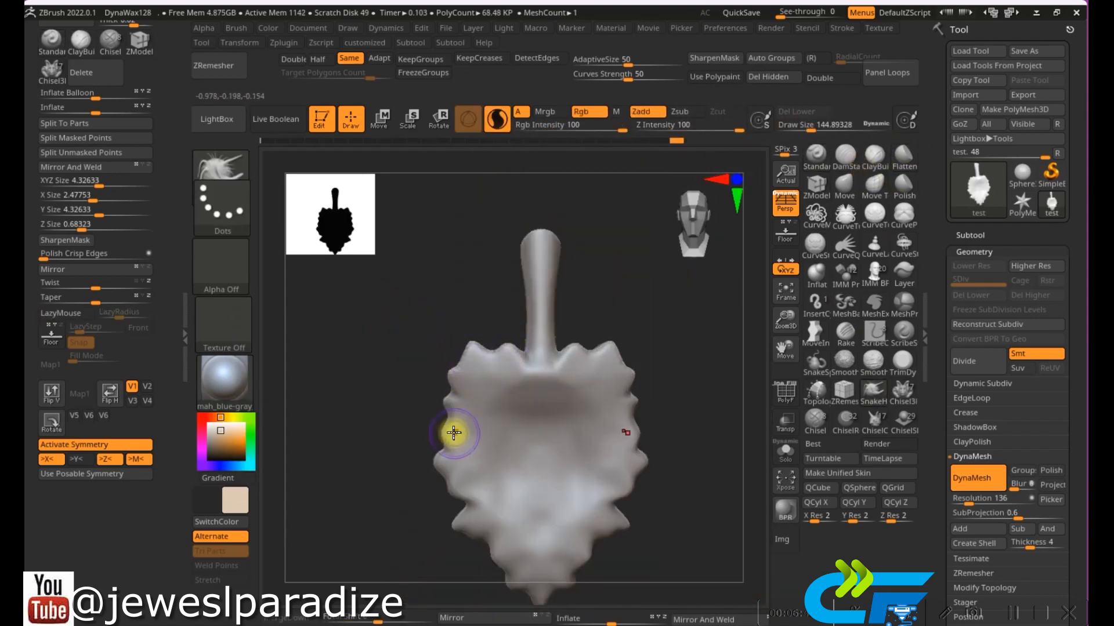
- Pull a middle side tooth of the leaf outward with the SnakeHook brush and remesh the model
drag(442, 430, 428, 428)
right_drag(406, 432, 614, 441)
ctrl+drag(655, 481, 690, 510)
right_drag(429, 364, 479, 385)
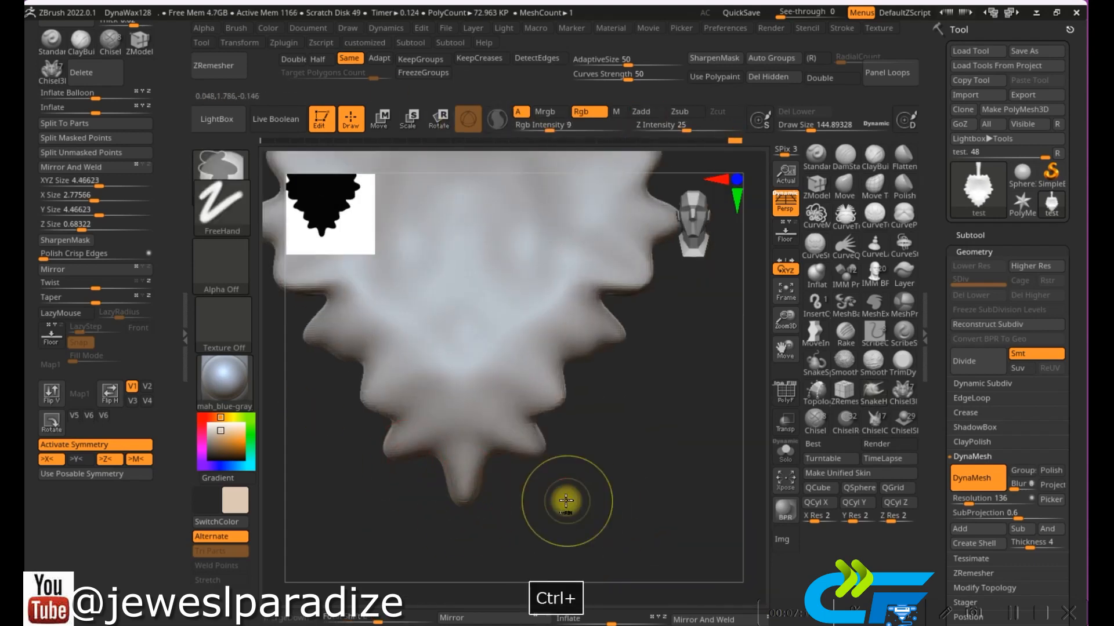
mouse_move(566, 497)
right_down()
mouse_move(393, 428)
mouse_move(567, 423)
mouse_move(460, 316)
right_up()
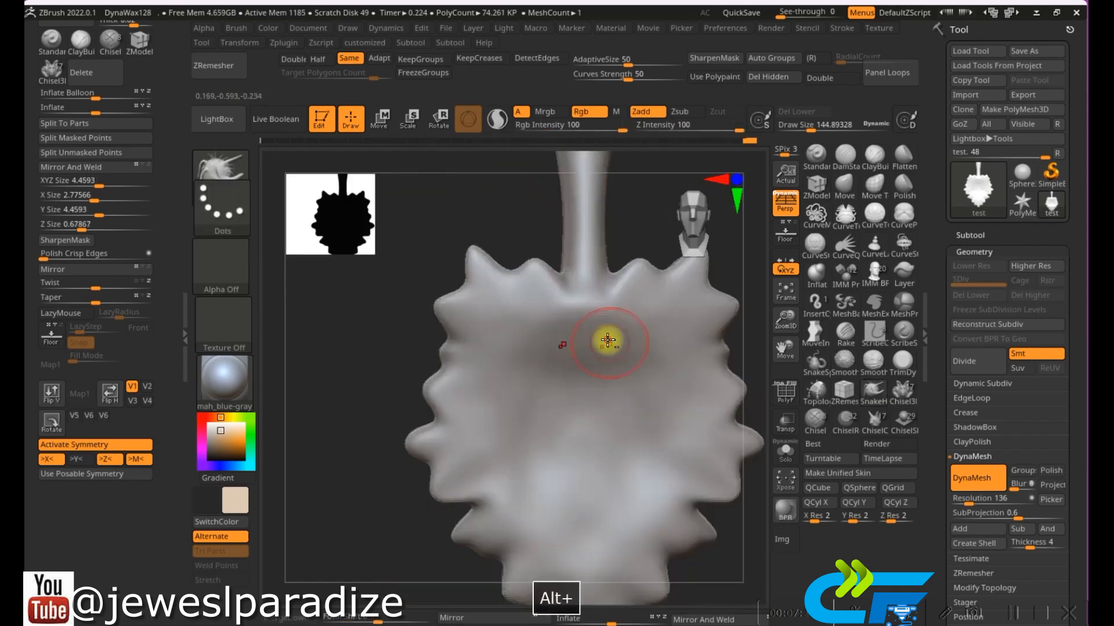
mouse_move(605, 341)
right_down()
mouse_move(525, 326)
mouse_move(487, 342)
mouse_move(527, 450)
right_up()
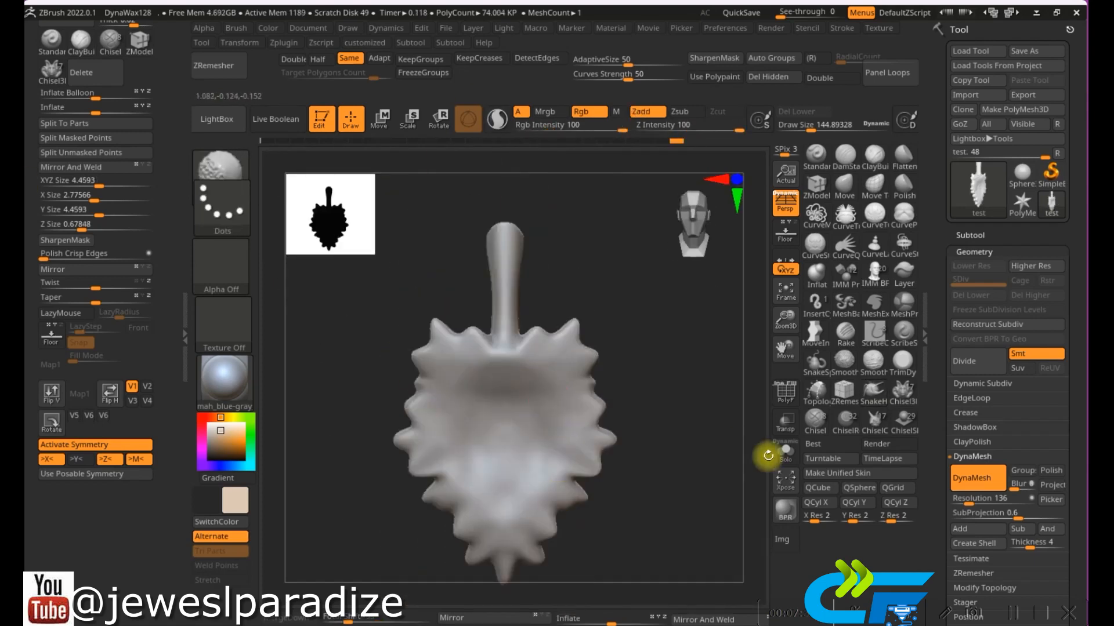
- Extend a side tooth of the leaf outward, undoing the first pull and repeating it
ctrl+right_drag(552, 461, 522, 505)
drag(373, 415, 355, 410)
ctrl+right_drag(355, 410, 378, 418)
key(ctrl+z)
drag(377, 418, 355, 413)
mouse_move(559, 514)
right_down()
mouse_move(517, 479)
mouse_move(417, 480)
mouse_move(580, 472)
mouse_move(546, 340)
right_up()
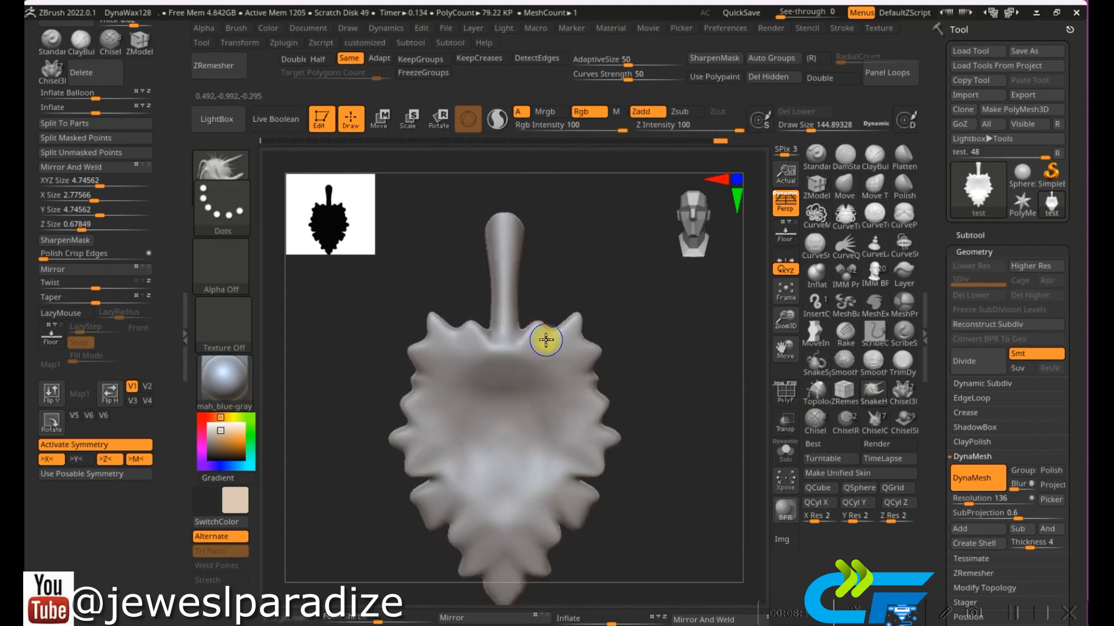
- Select the Move brush, try reshaping the leaf's outline, and undo the last two strokes
click(844, 186)
key(space)
drag(550, 281, 572, 280)
mouse_move(436, 378)
mouse_down()
mouse_move(419, 374)
mouse_move(427, 360)
mouse_move(401, 328)
mouse_move(465, 388)
mouse_up()
key(ctrl+z)
key(ctrl+z)
- Set the draw size to about 361, push the leaf's sides outward, and stretch the bottom tip downward
key(space)
key(space)
drag(400, 443, 383, 450)
alt+right_drag(490, 499, 510, 415)
drag(512, 410, 513, 455)
mouse_move(557, 514)
right_down()
mouse_move(615, 442)
mouse_move(557, 435)
right_up()
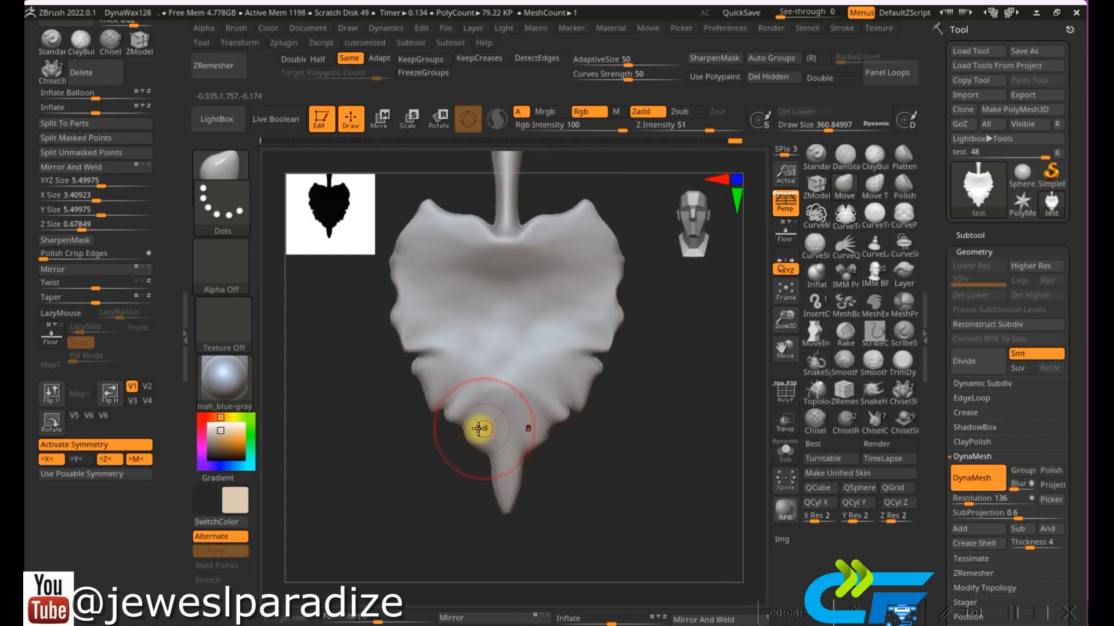
- Widen the lower blade above the tip with the Move brush, and remesh and smooth the leaf
drag(479, 428, 455, 417)
ctrl+right_drag(609, 418, 618, 447)
ctrl+drag(631, 440, 701, 508)
shift+drag(549, 489, 434, 401)
right_drag(615, 430, 539, 426)
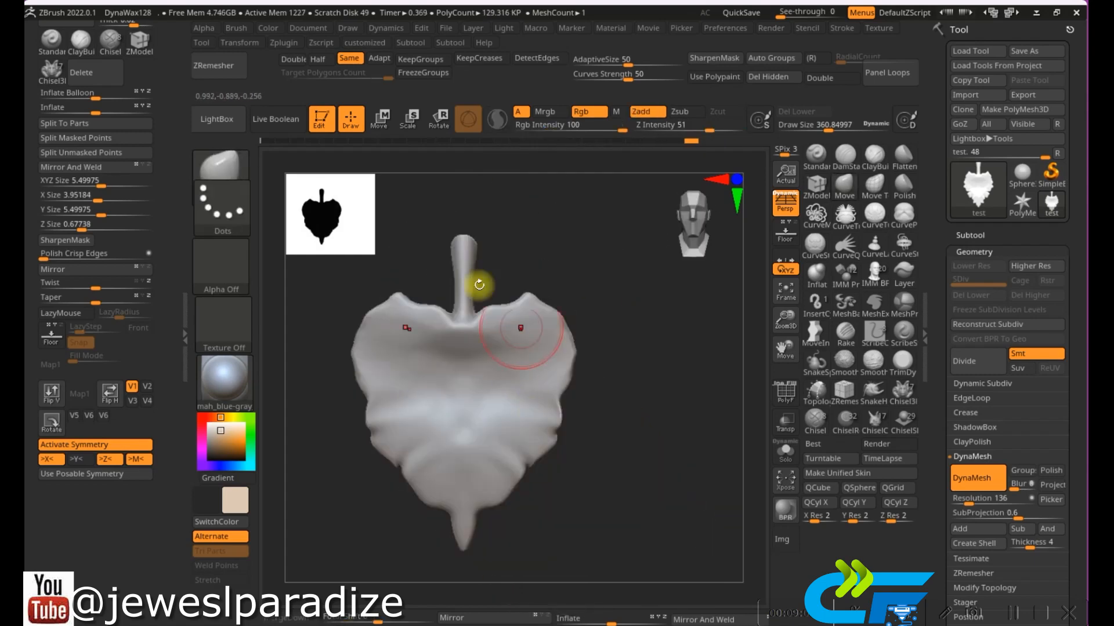
- Smooth the leaf's lobes and front surface, remeshing with DynaMesh between the smoothing passes
right_drag(480, 286, 556, 325)
ctrl+right_drag(609, 371, 609, 342)
shift+drag(539, 400, 562, 383)
ctrl+drag(631, 404, 683, 443)
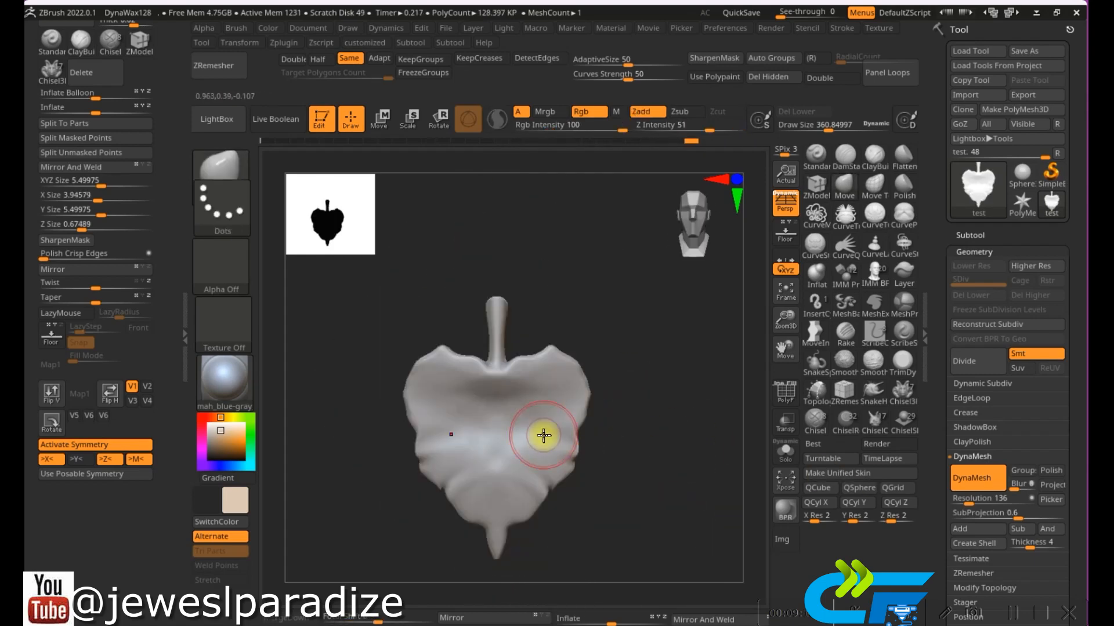
right_drag(626, 432, 539, 429)
shift+drag(484, 371, 499, 363)
right_drag(626, 371, 597, 389)
shift+drag(444, 406, 447, 445)
right_drag(348, 487, 371, 499)
ctrl+drag(324, 458, 372, 498)
- Try pulling the lower edge beside the tip outward with the Move brush
alt+right_drag(569, 441, 534, 327)
drag(475, 447, 464, 456)
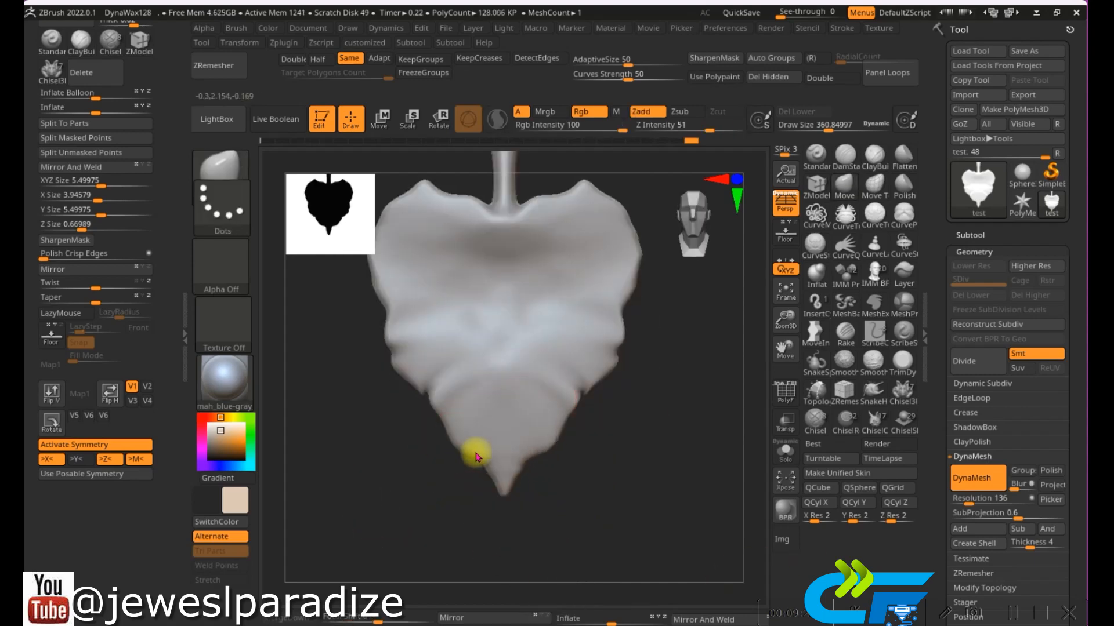
key(ctrl+z)
- Pull teeth out of the leaf's side edge using the SnakeHook brush at a draw size of about 35, and remesh
click(873, 390)
key(space)
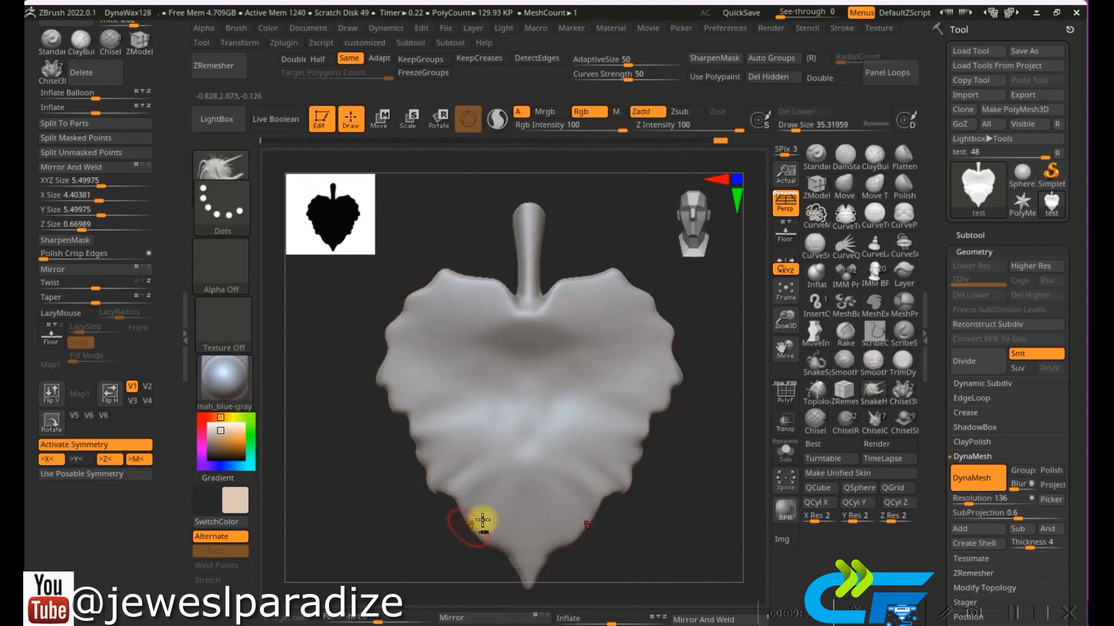
drag(428, 427, 388, 434)
ctrl+drag(371, 490, 389, 522)
- Pull a tooth from the upper lobe beside the stem, and remesh and smooth the leaf
alt+right_drag(482, 540, 423, 373)
drag(461, 314, 442, 300)
ctrl+right_drag(406, 324, 398, 268)
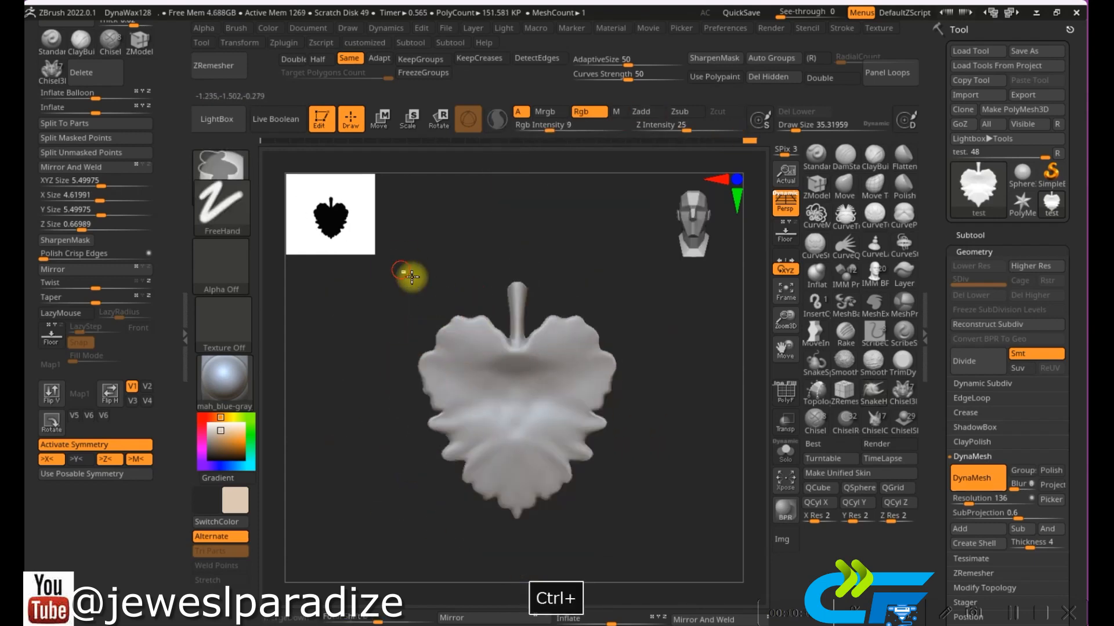
ctrl+drag(398, 268, 406, 287)
ctrl+right_drag(400, 290, 388, 372)
shift+drag(381, 395, 377, 409)
- Turn the leaf around and choose a different cutting brush for trimming it
ctrl+right_drag(510, 470, 517, 420)
mouse_move(406, 438)
right_down()
mouse_move(526, 435)
mouse_move(486, 307)
right_up()
ctrl+shift+click(235, 170)
ctrl+shift+click(530, 283)
- Try cutting away one side of the leaf along its full height and remeshing it
ctrl+shift+drag(494, 544, 382, 232)
ctrl+drag(579, 366, 621, 478)
right_drag(464, 493, 580, 469)
mouse_move(580, 470)
ctrl+right_down()
mouse_move(587, 416)
mouse_move(669, 398)
mouse_move(641, 398)
mouse_move(607, 442)
mouse_move(596, 432)
ctrl+right_up()
key(ctrl+z)
key(ctrl+z)
- Turn off perspective and cut away one side of the leaf along its full height
key(p)
key(alt+space)
ctrl+shift+drag(512, 563, 375, 201)
- Collapse the side tray, rebuild the leaf's missing side with Mirror And Weld, and remesh it with DynaMesh
click(184, 325)
click(624, 617)
click(611, 618)
click(557, 620)
shift+right_drag(540, 416, 465, 482)
ctrl+right_drag(464, 482, 481, 406)
ctrl+drag(644, 439, 627, 490)
shift+right_drag(627, 490, 621, 506)
ctrl+right_drag(621, 506, 580, 580)
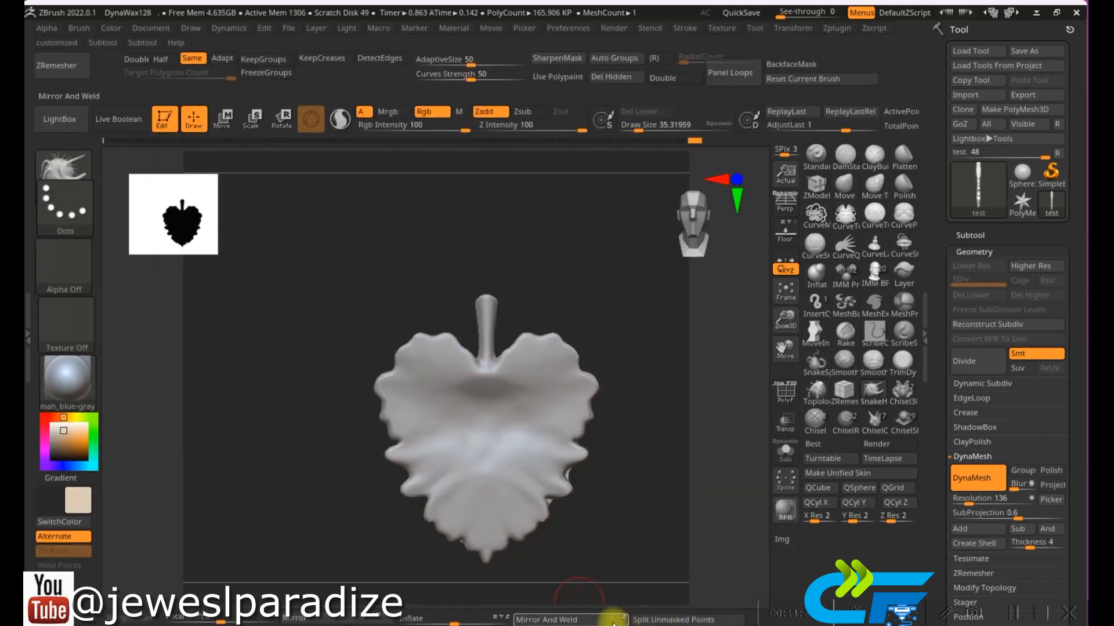
- Smooth the lower part of the leaf and acknowledge the abnormal termination message
alt+right_drag(566, 521, 609, 499)
shift+drag(592, 481, 522, 537)
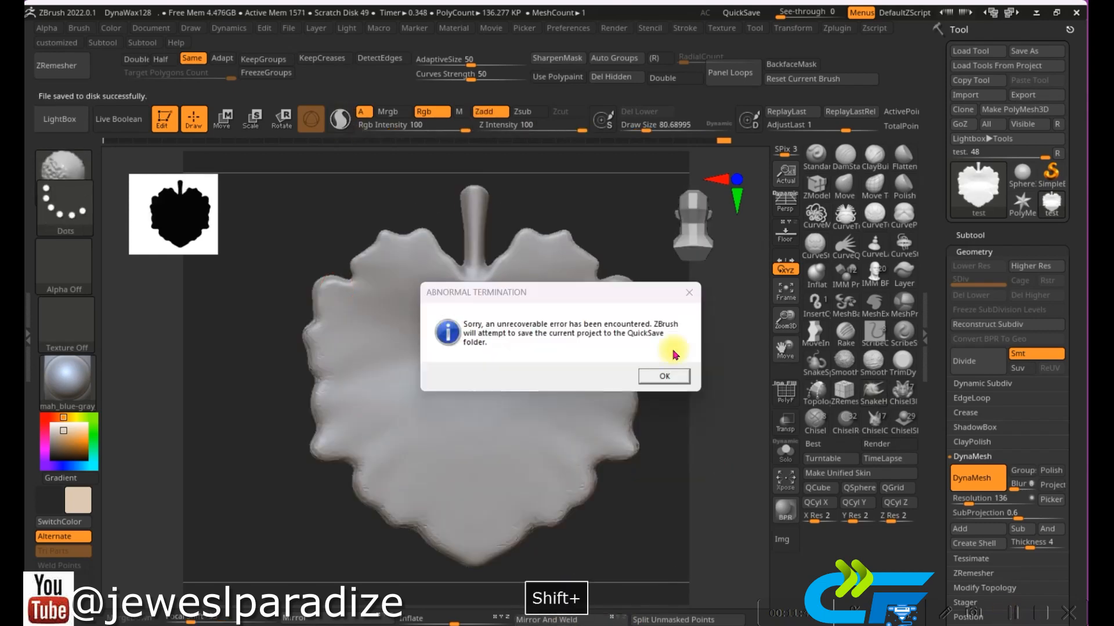
click(663, 375)
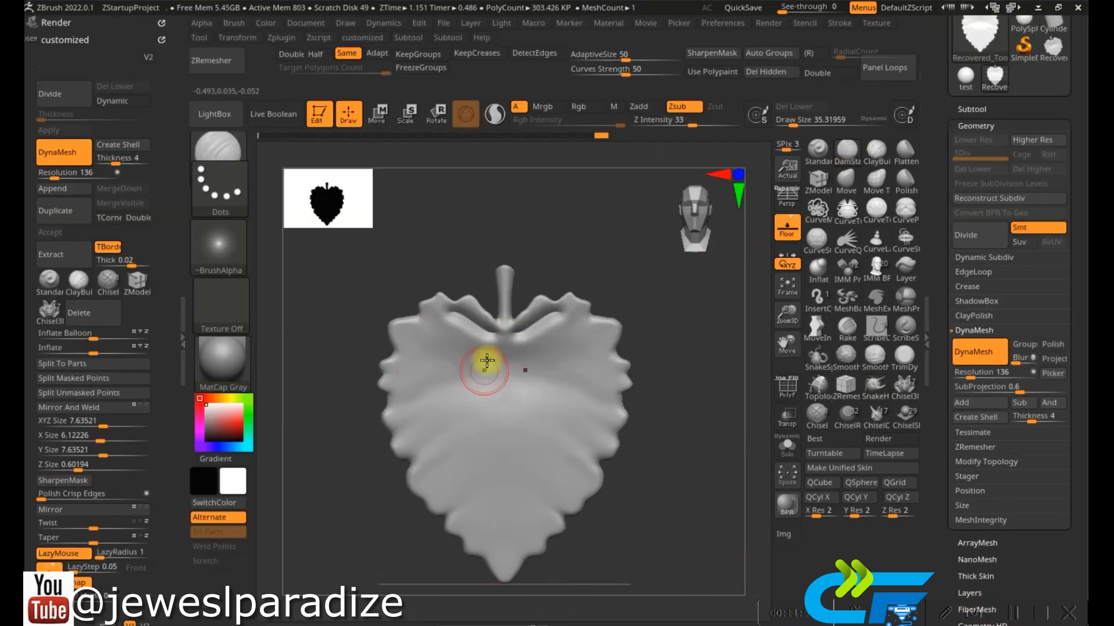
- Undo the last surface stroke, set the draw size to about 152, and try bending the leaf with SnakeHook
key(ctrl+z)
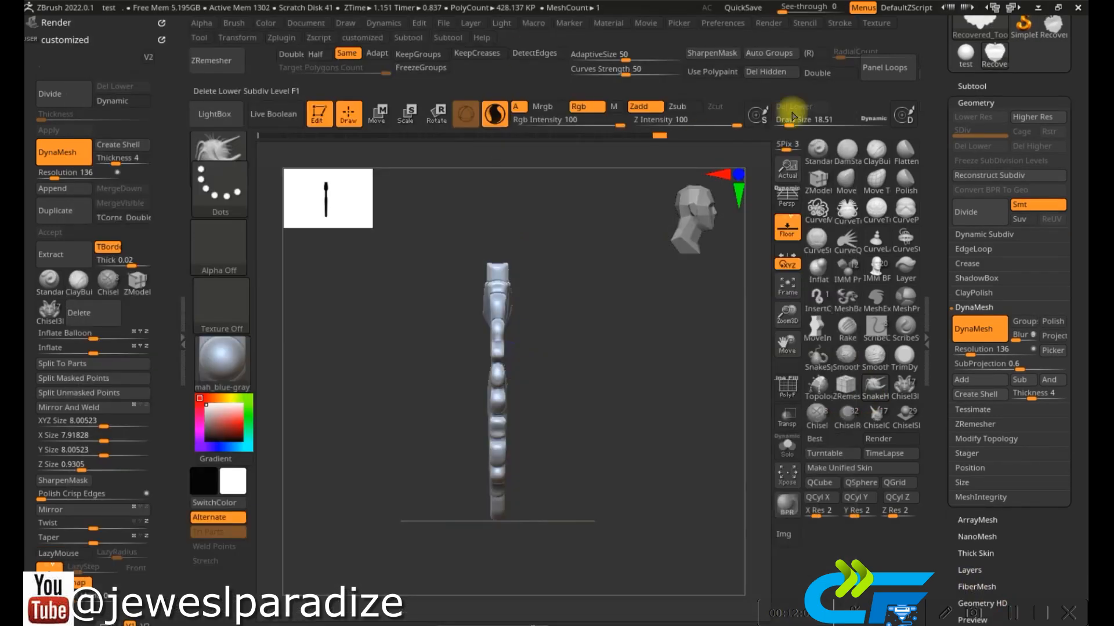
key(space)
drag(595, 302, 600, 301)
key(ctrl+z)
mouse_move(591, 420)
right_down()
mouse_move(619, 393)
mouse_move(663, 394)
mouse_move(741, 471)
mouse_move(455, 418)
mouse_move(659, 417)
mouse_move(534, 472)
mouse_move(539, 386)
right_up()
key(ctrl+z)
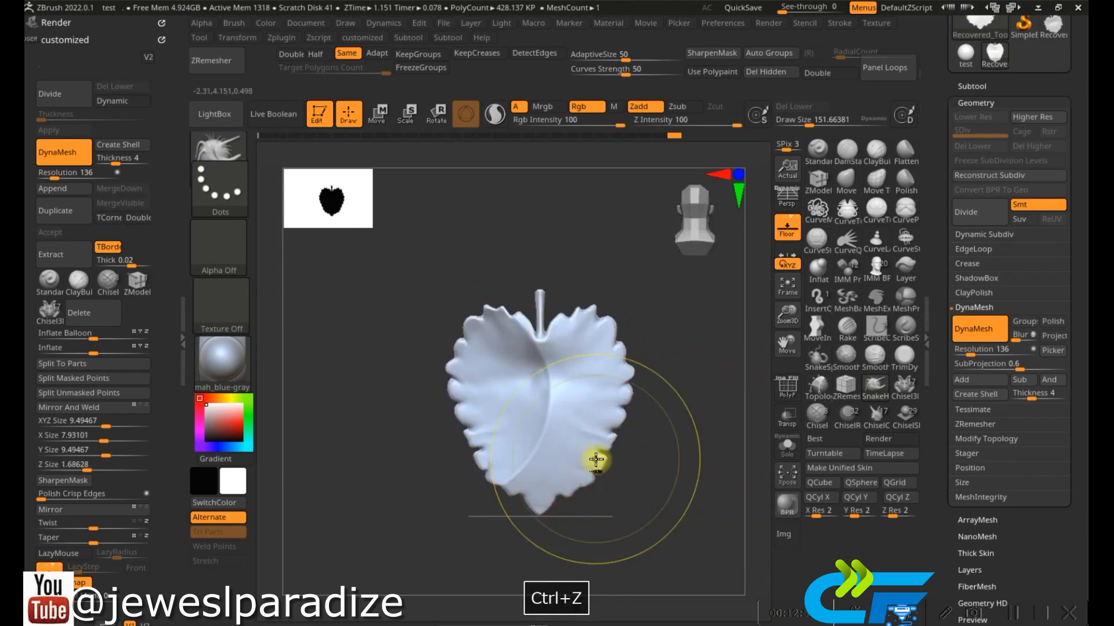
key(ctrl+z)
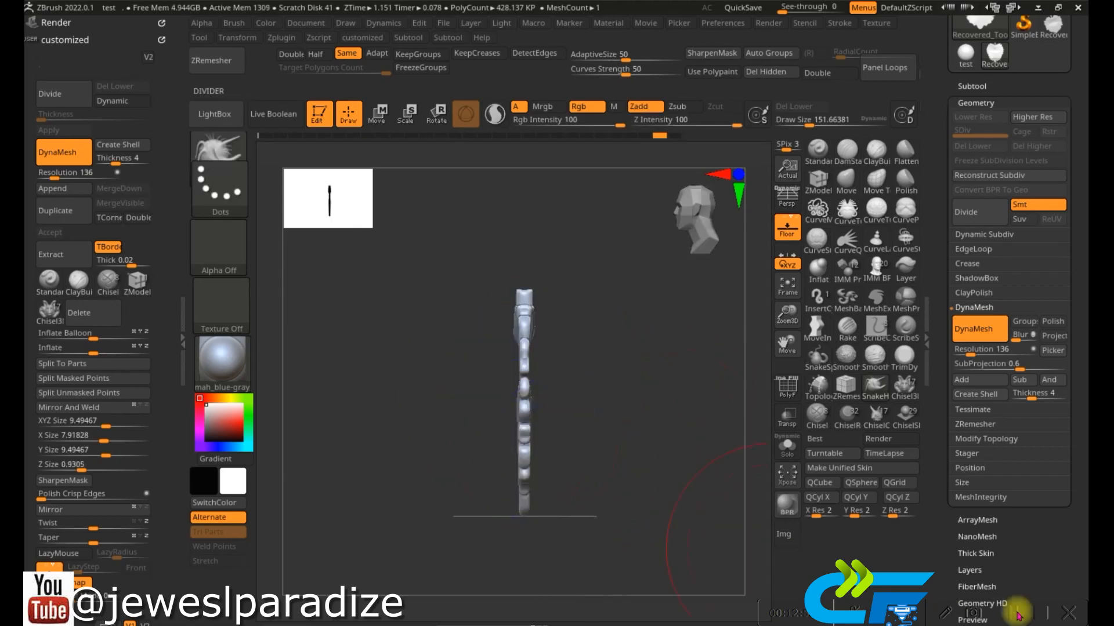
- Bend the leaf into a curved side profile at a draw size of about 173 and remesh it at DynaMesh resolution 40
mouse_move(585, 457)
right_down()
mouse_move(614, 454)
mouse_move(519, 450)
mouse_move(484, 463)
mouse_move(435, 440)
mouse_move(515, 529)
mouse_move(530, 417)
mouse_move(489, 444)
mouse_move(552, 301)
mouse_move(599, 418)
mouse_move(593, 442)
right_up()
key(ctrl)
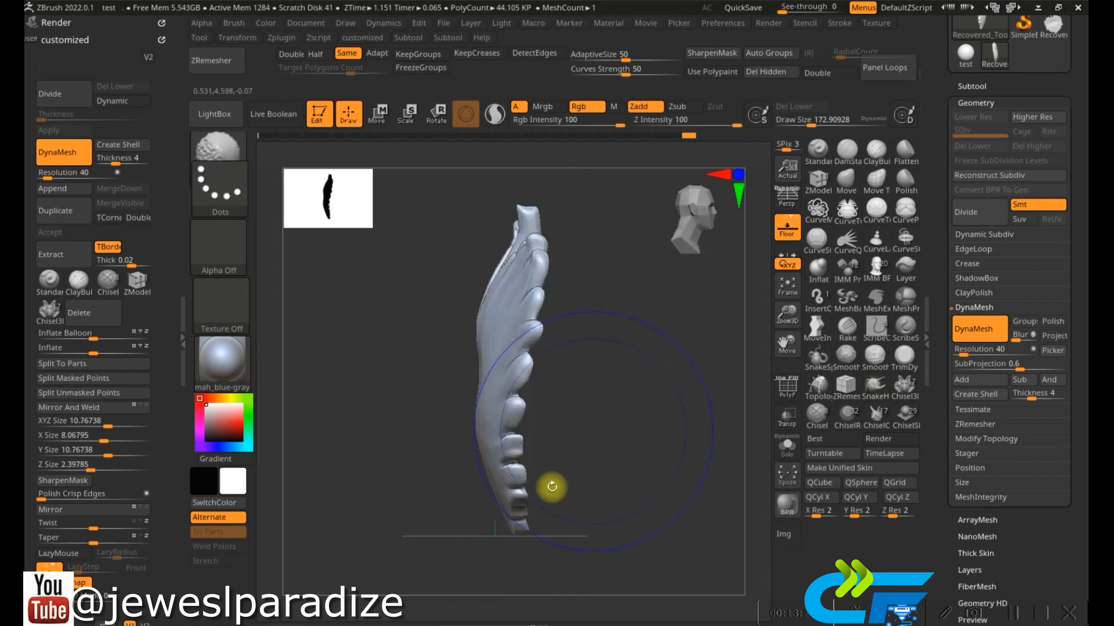
right_drag(484, 444, 516, 444)
key(x)
scroll(107, 569, down, 4)
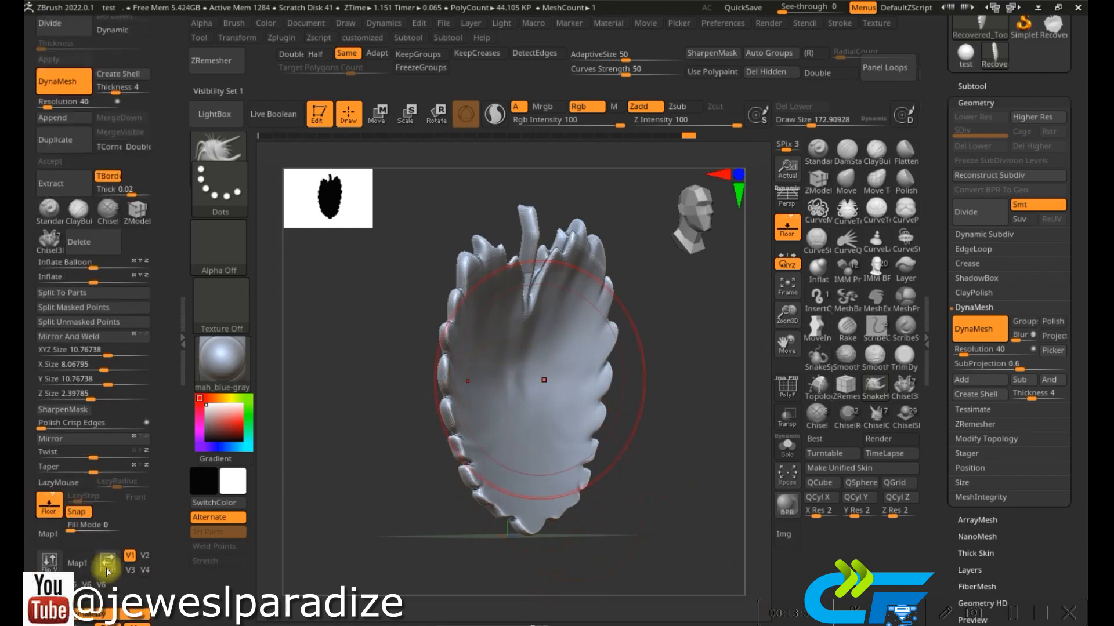
- Undo a sideways SnakeHook pull on the lower blade and remesh the leaf with DynaMesh
right_drag(481, 491, 548, 488)
drag(515, 464, 550, 467)
right_drag(497, 477, 497, 478)
key(ctrl+z)
right_drag(543, 419, 517, 424)
ctrl+drag(641, 554, 717, 511)
- Set the draw size to about 58 and smooth the edge of the leaf's upper right lobe
right_click(655, 386)
drag(654, 386, 639, 385)
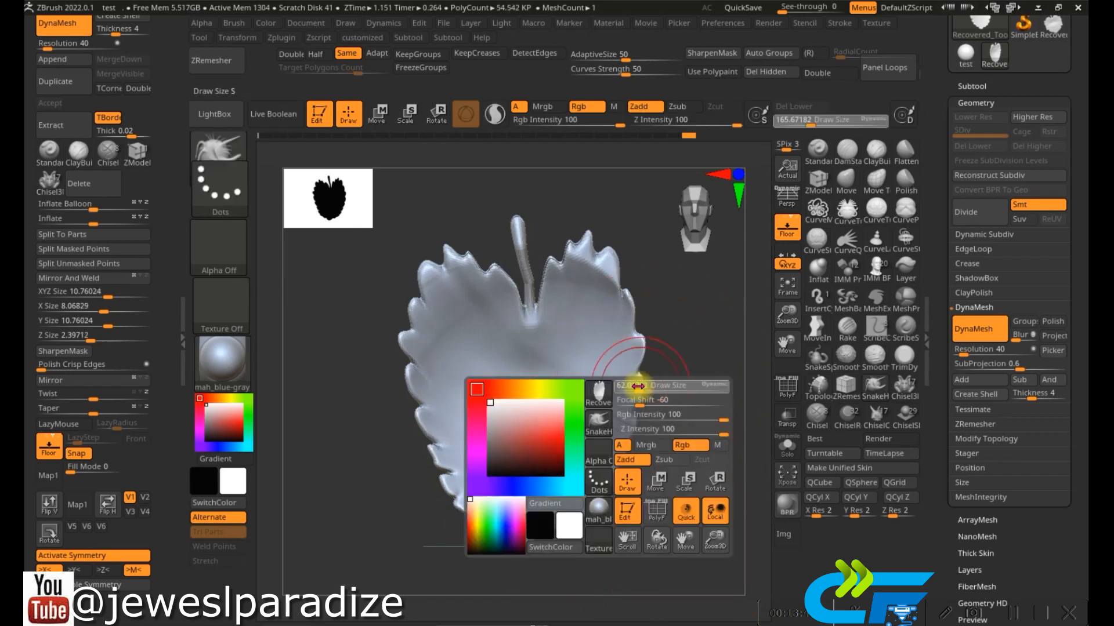
shift+drag(571, 269, 564, 277)
right_drag(490, 419, 544, 420)
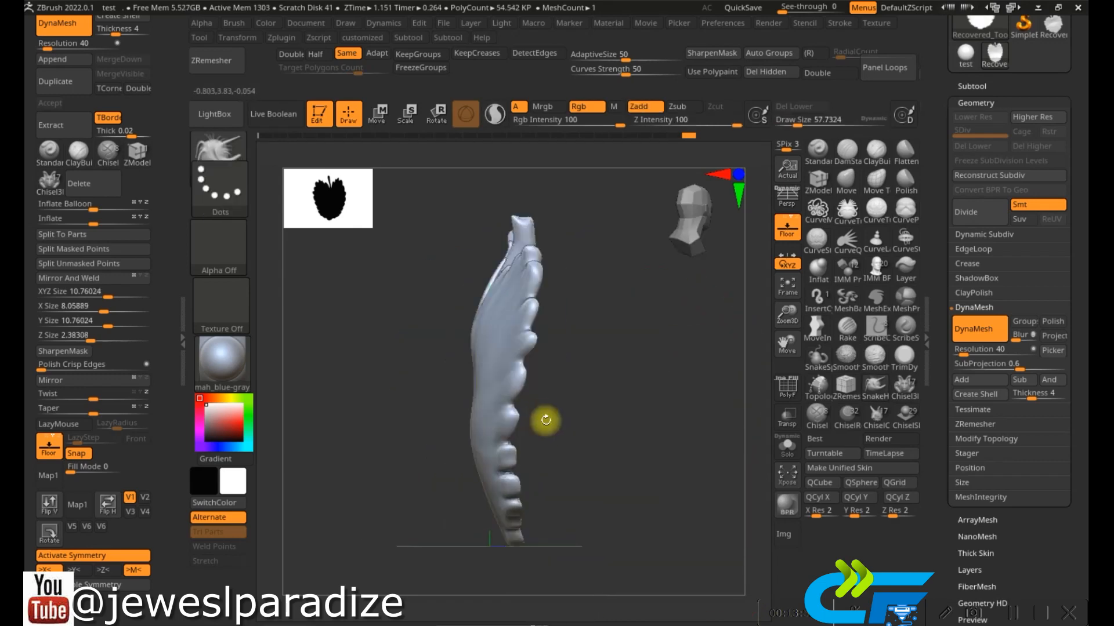
- Lengthen the stem upward with SnakeHook, remesh the leaf, and smooth the stem's lower part
alt+right_drag(547, 269, 543, 401)
ctrl+drag(565, 320, 602, 370)
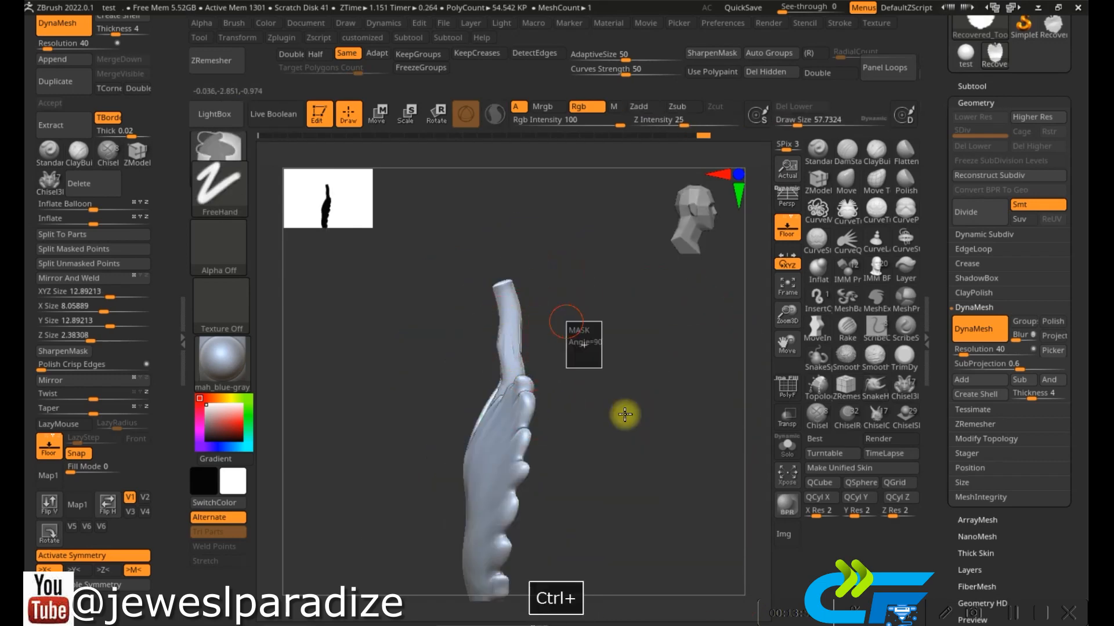
shift+drag(517, 336, 516, 357)
right_drag(558, 374, 510, 350)
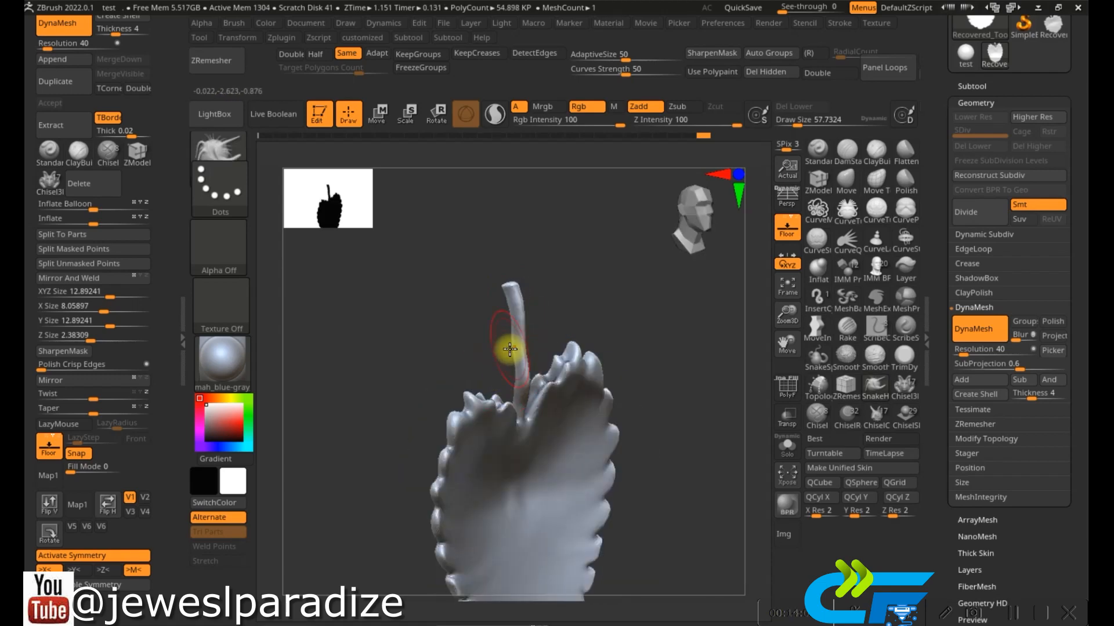
- Mask the upper part of the stem, extract it at thickness 0.02, and accept the result as a new subtool
right_drag(571, 330, 536, 326)
ctrl+drag(497, 286, 558, 355)
key(ctrl+z)
ctrl+drag(478, 243, 552, 393)
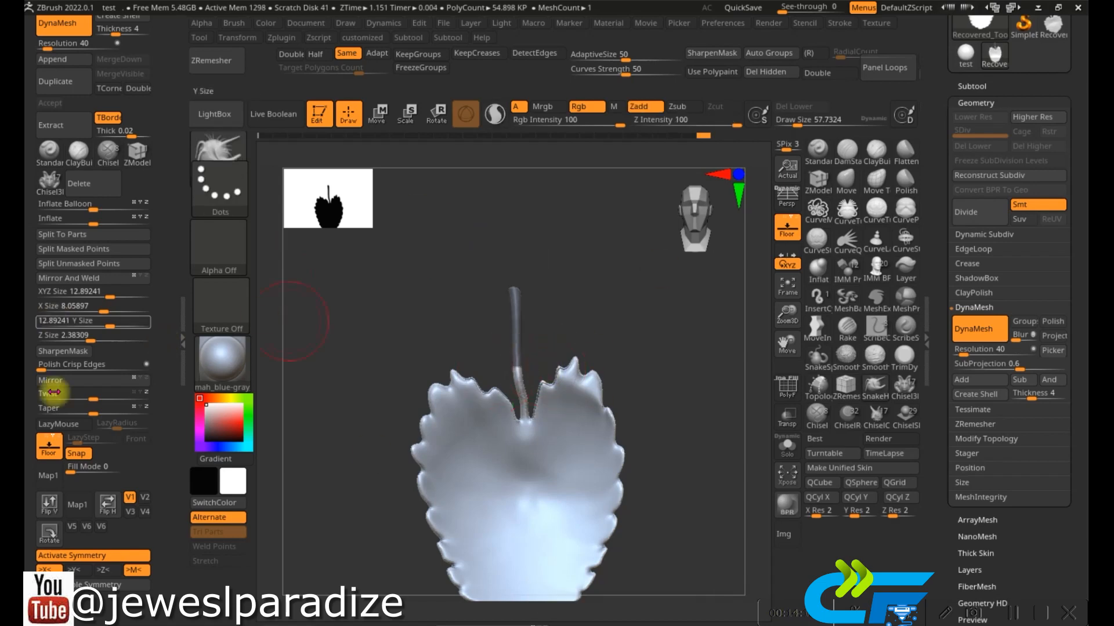
scroll(57, 281, up, 3)
click(51, 255)
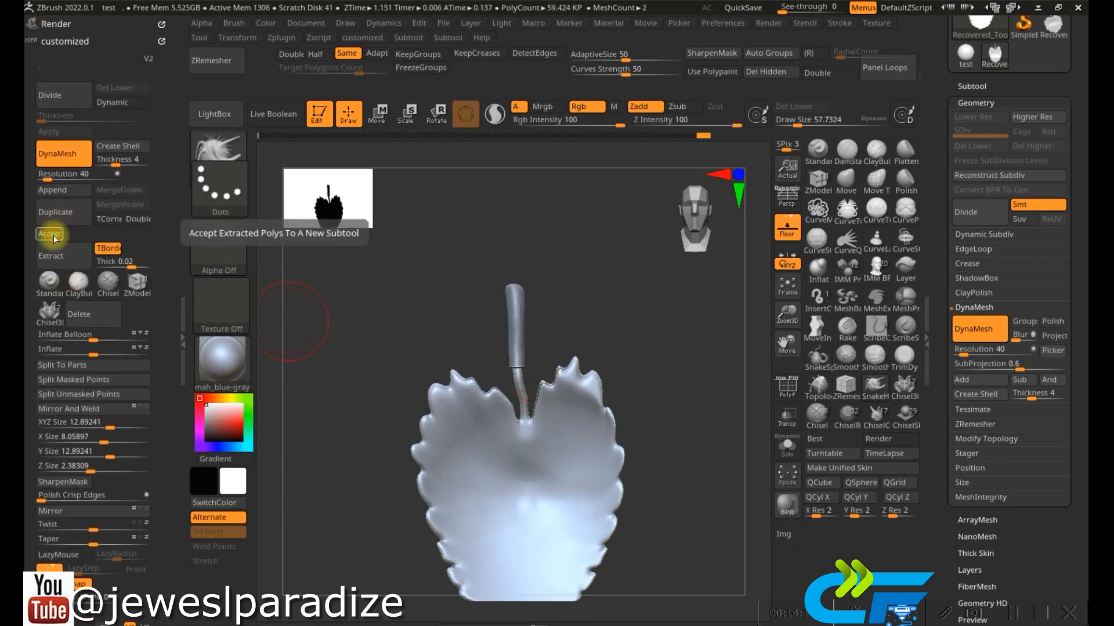
click(51, 234)
- Select the leaf subtool and merge the extracted stem sleeve into it, accepting the non-undoable operation
drag(982, 281, 980, 303)
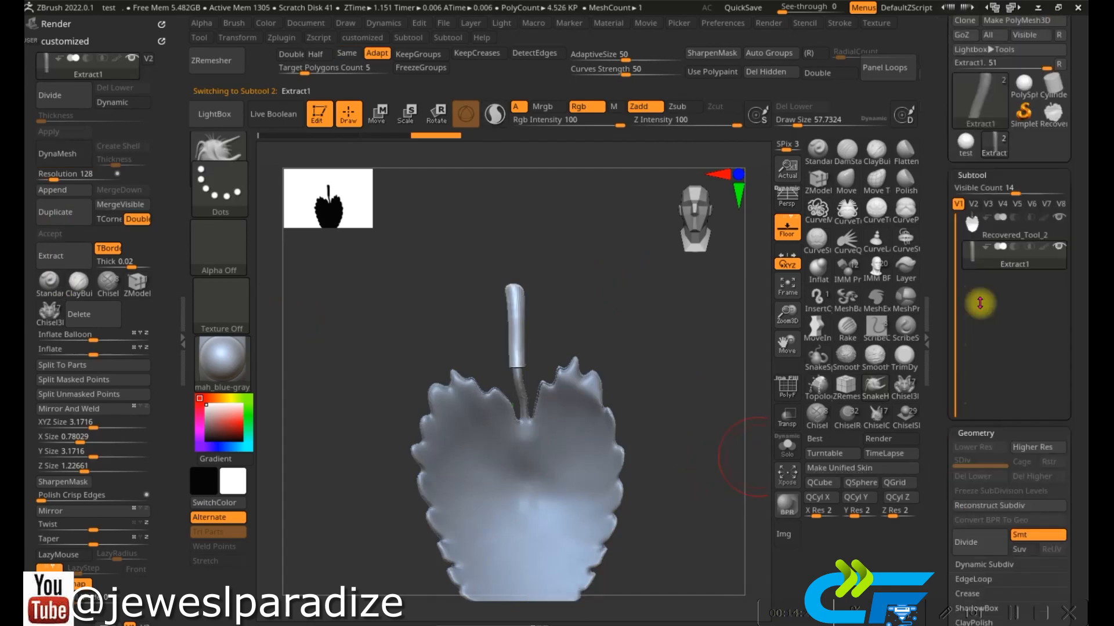
click(1009, 80)
click(126, 209)
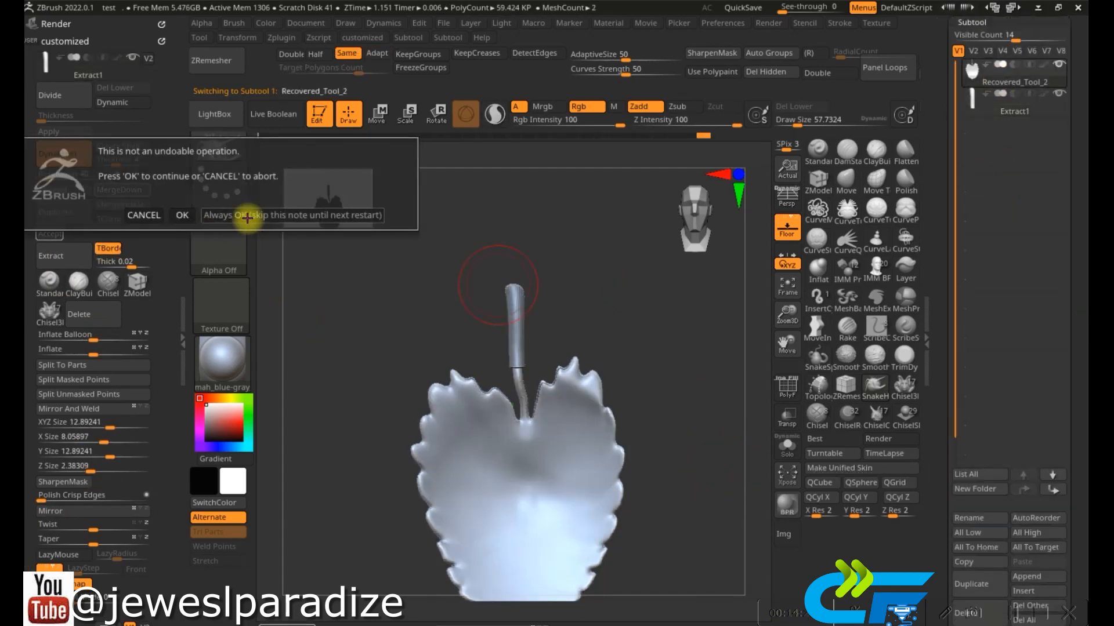
click(182, 209)
- Remesh the merged leaf with DynaMesh and smooth the thickened stem into its thin base
key(ctrl)
ctrl+right_drag(563, 388, 531, 392)
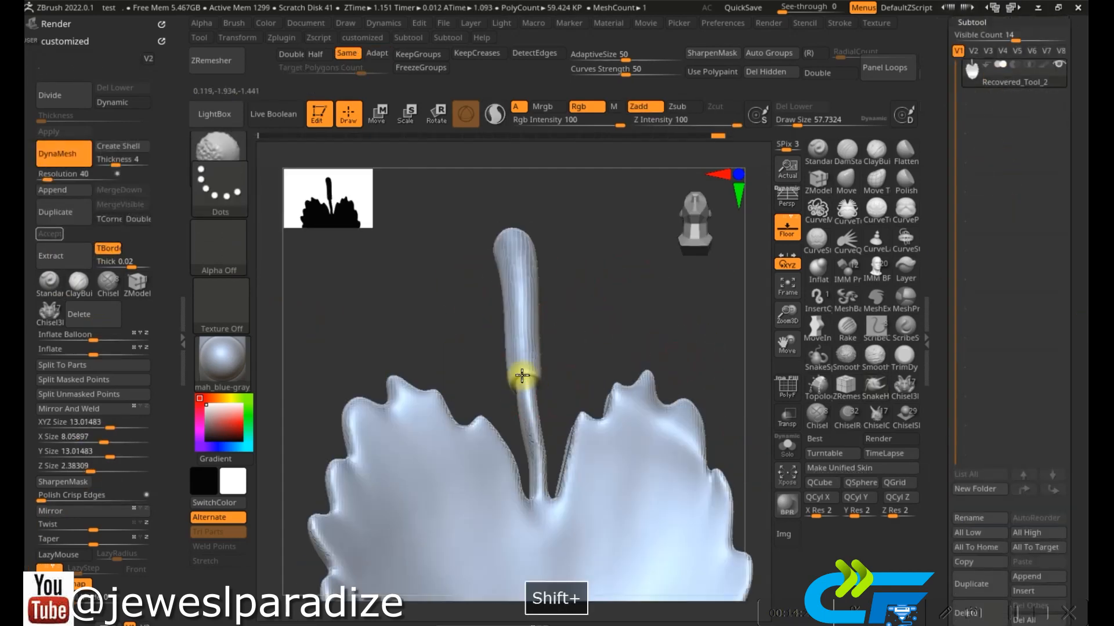
key(ctrl+z)
ctrl+drag(690, 345, 632, 331)
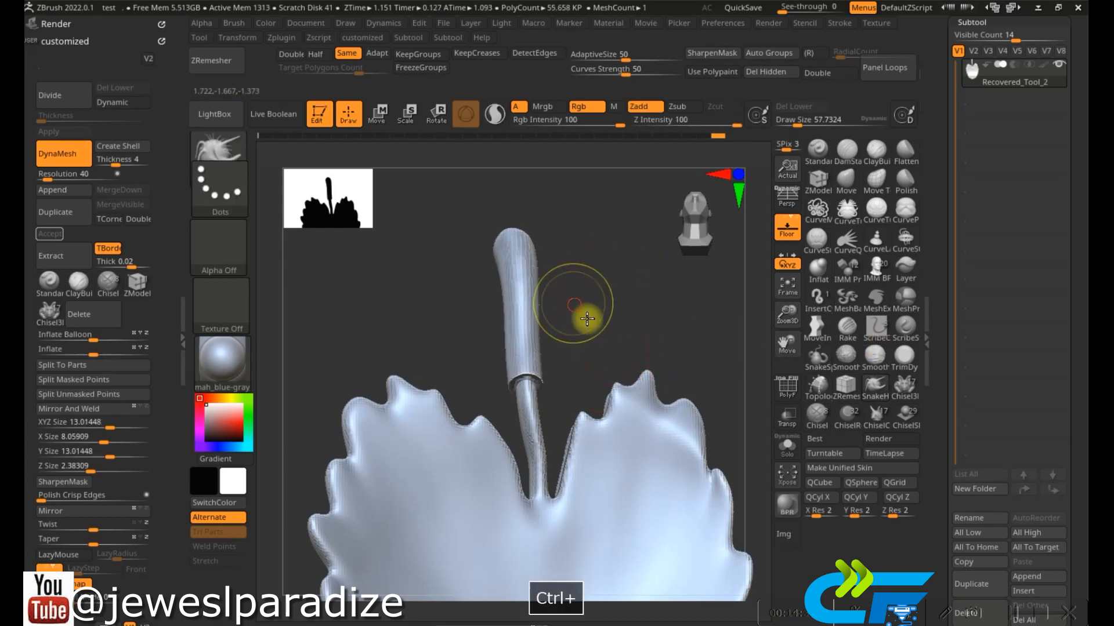
shift+drag(517, 286, 525, 395)
- Widen the leaf blade with SnakeHook at a draw size of about 132, undoing the unwanted strokes
mouse_move(527, 325)
right_down()
mouse_move(539, 421)
mouse_move(547, 418)
mouse_move(475, 452)
right_up()
key(ctrl+z)
key(ctrl+z)
key(ctrl+z)
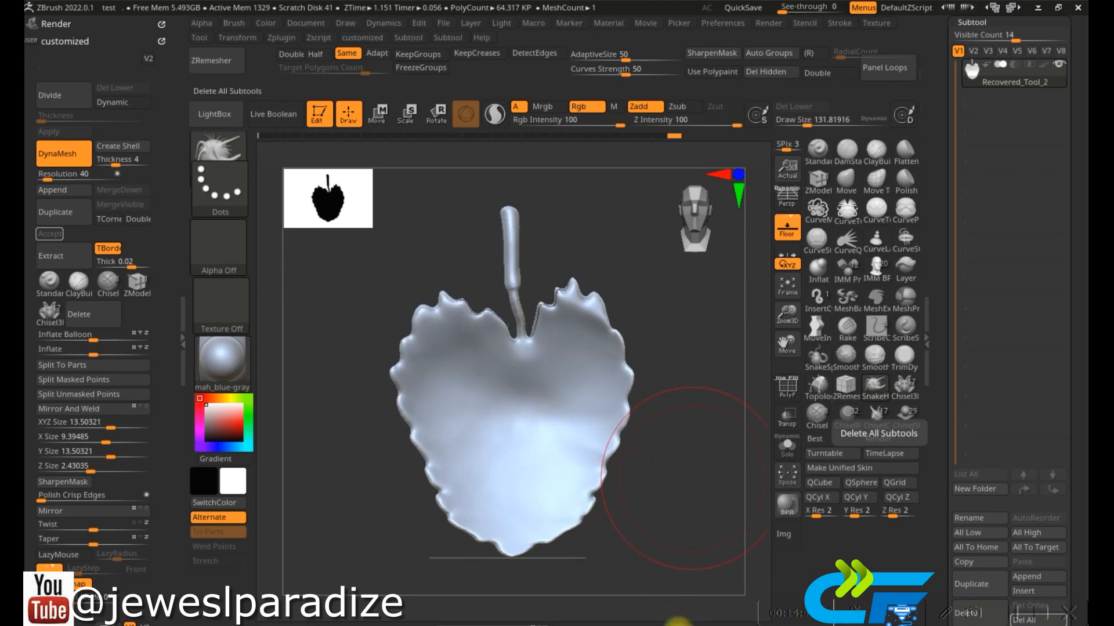
- Choose the Standard brush with a wavy vertical-line alpha and set the draw size to about 50
click(816, 155)
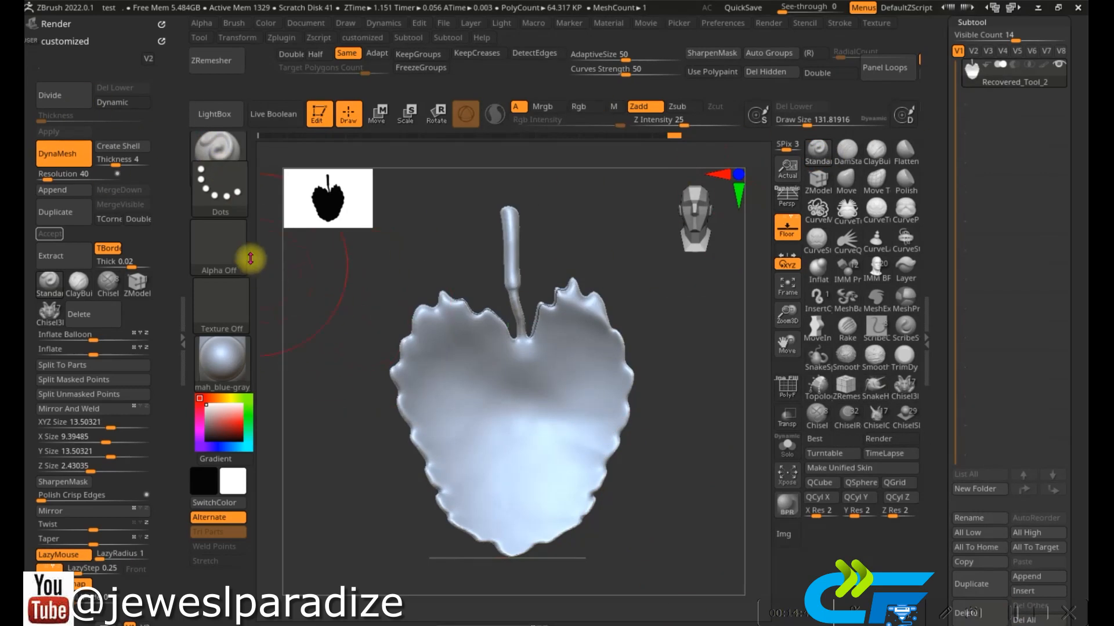
click(231, 248)
click(324, 426)
click(226, 251)
click(345, 457)
drag(552, 456, 388, 492)
key(ctrl+z)
right_click(559, 399)
drag(559, 400, 545, 400)
- Try symmetrical diagonal texture strokes on both sides of the blade and undo them
drag(458, 371, 340, 536)
drag(484, 406, 415, 504)
drag(509, 425, 447, 568)
key(ctrl+z)
key(ctrl+z)
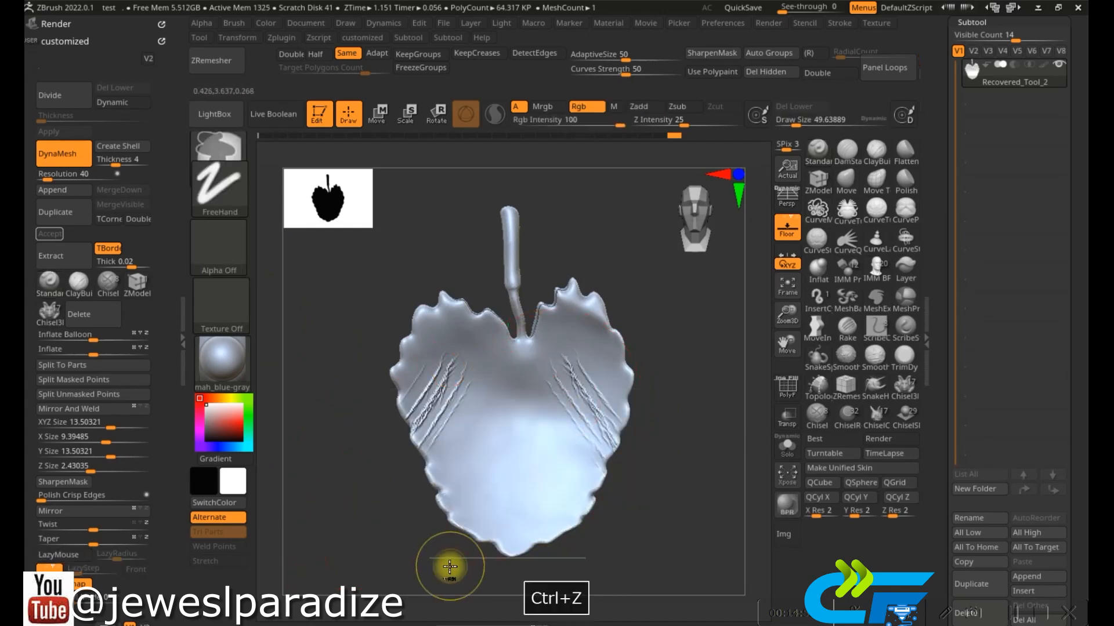
key(ctrl+z)
- Turn off symmetry, set the Z Intensity to 17, and undo the trial texture strokes on the blade
key(x)
right_click(484, 408)
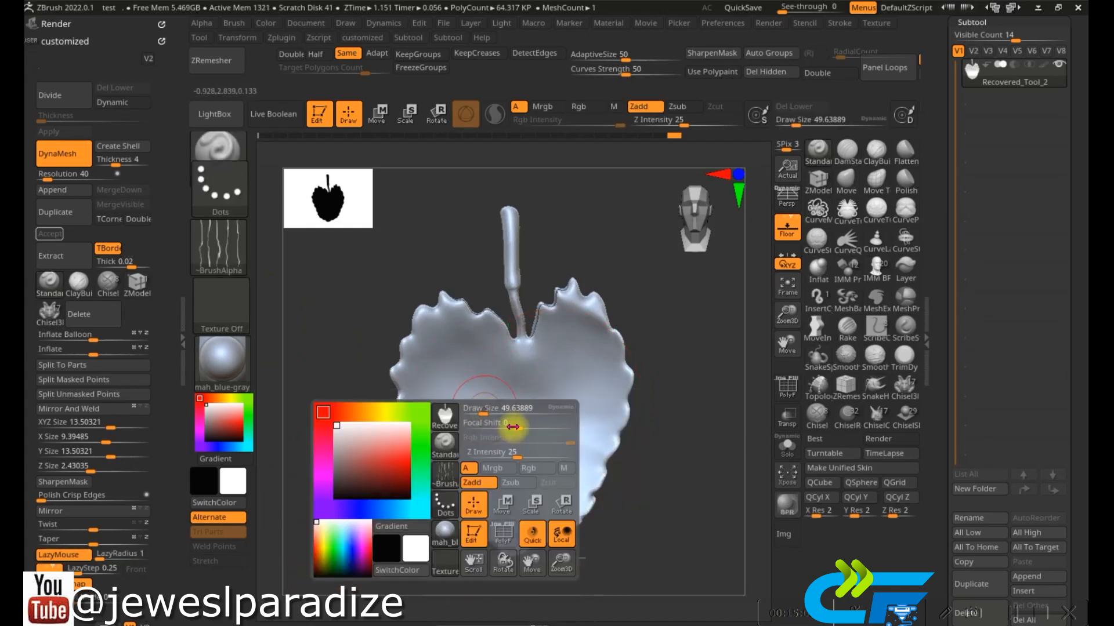
drag(450, 383, 496, 443)
key(ctrl+z)
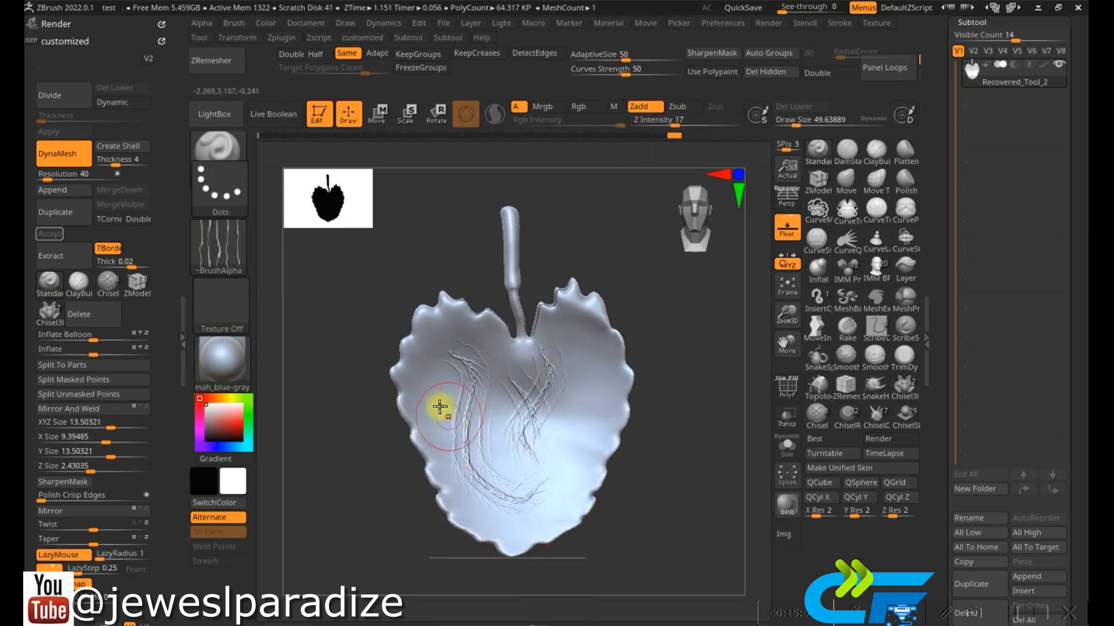
key(ctrl+z)
key(ctrl+z)
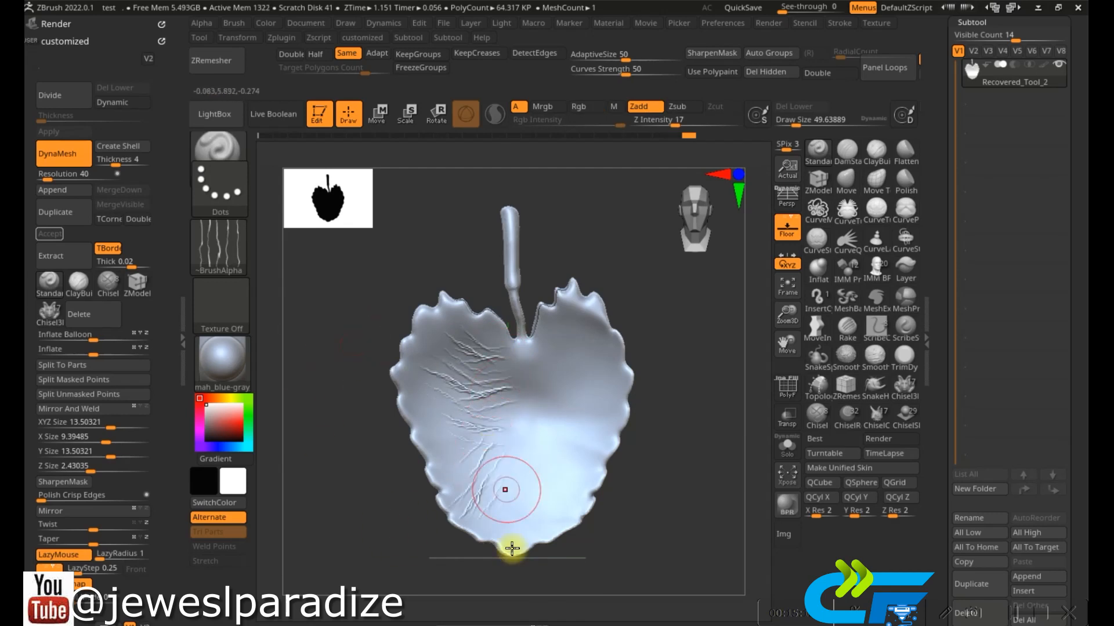
- Cover the front of the leaf with fine vein texture radiating from the stem base, and remesh it with DynaMesh
drag(565, 337, 609, 347)
mouse_move(354, 435)
mouse_down()
mouse_move(575, 448)
mouse_move(403, 426)
mouse_up()
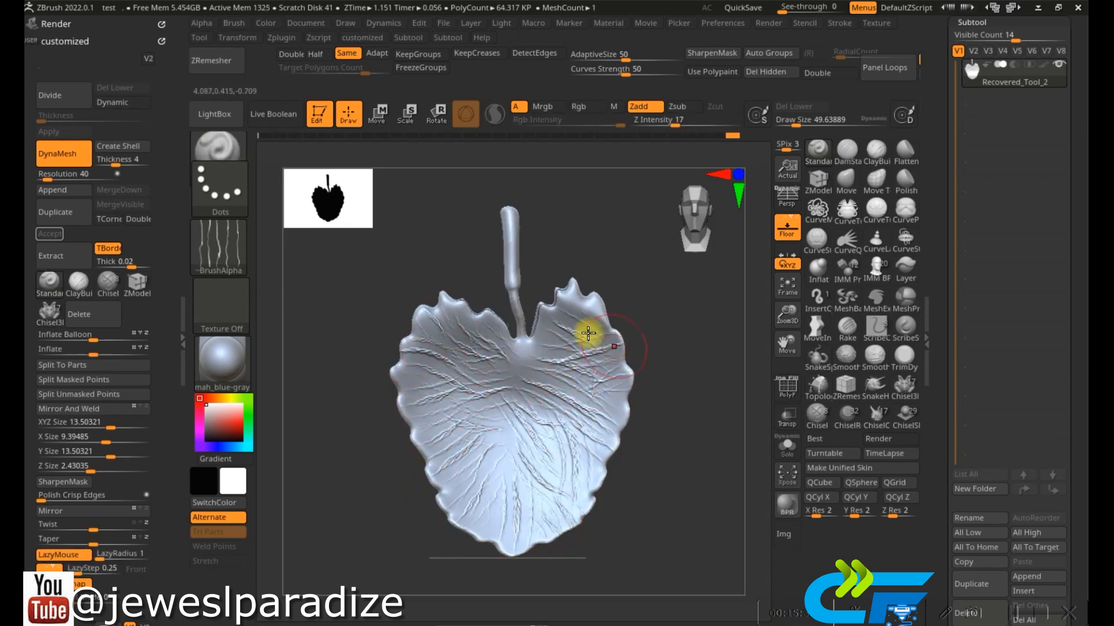
ctrl+drag(654, 465, 675, 492)
ctrl+right_drag(532, 371, 601, 431)
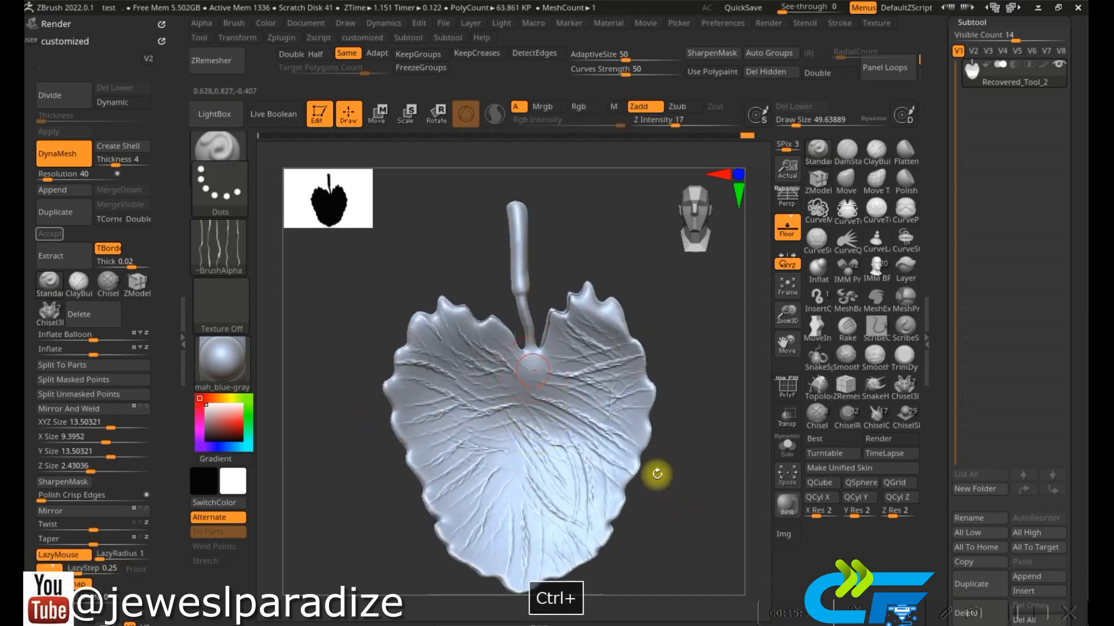
alt+right_drag(529, 445, 479, 447)
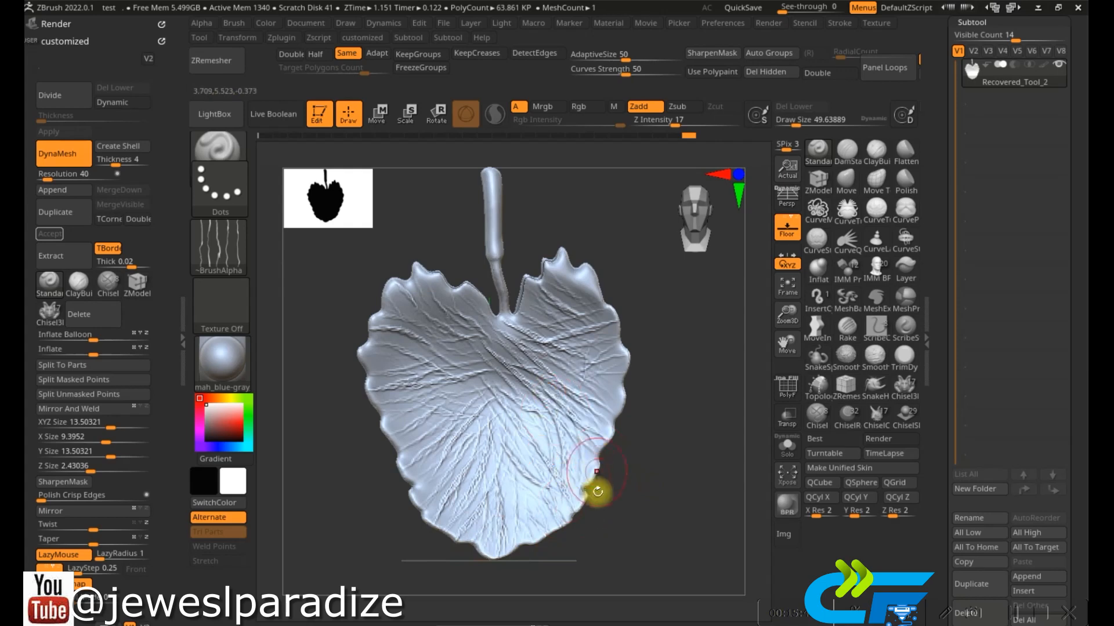
- Apply the md_antique_br material to the leaf and undo a trial smoothing stroke on its upper right lobe
click(217, 365)
click(676, 441)
mouse_move(507, 399)
right_down()
mouse_move(502, 390)
mouse_move(559, 432)
mouse_move(493, 369)
right_up()
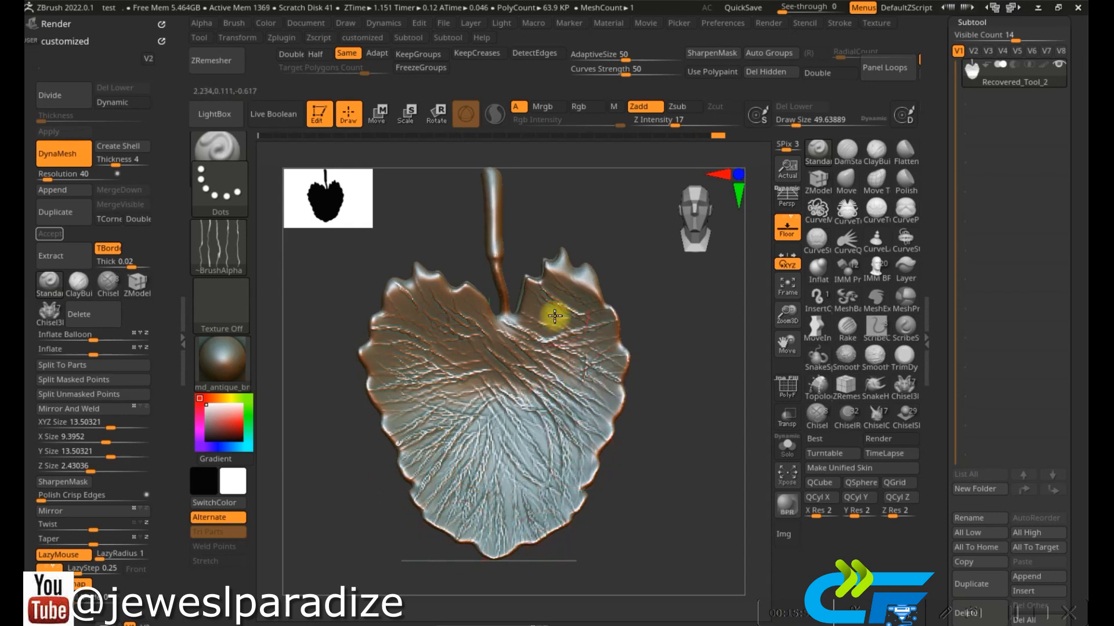
ctrl+drag(682, 300, 725, 426)
mouse_move(574, 297)
shift+mouse_down()
mouse_move(541, 284)
mouse_move(557, 371)
shift+mouse_up()
key(ctrl+z)
- Raise the DynaMesh resolution to 248 and remesh the textured leaf
scroll(1007, 127, up, 3)
drag(992, 160, 964, 155)
scroll(1038, 369, down, 5)
click(998, 442)
ctrl+drag(622, 473, 663, 547)
shift+drag(634, 465, 737, 475)
drag(953, 429, 955, 358)
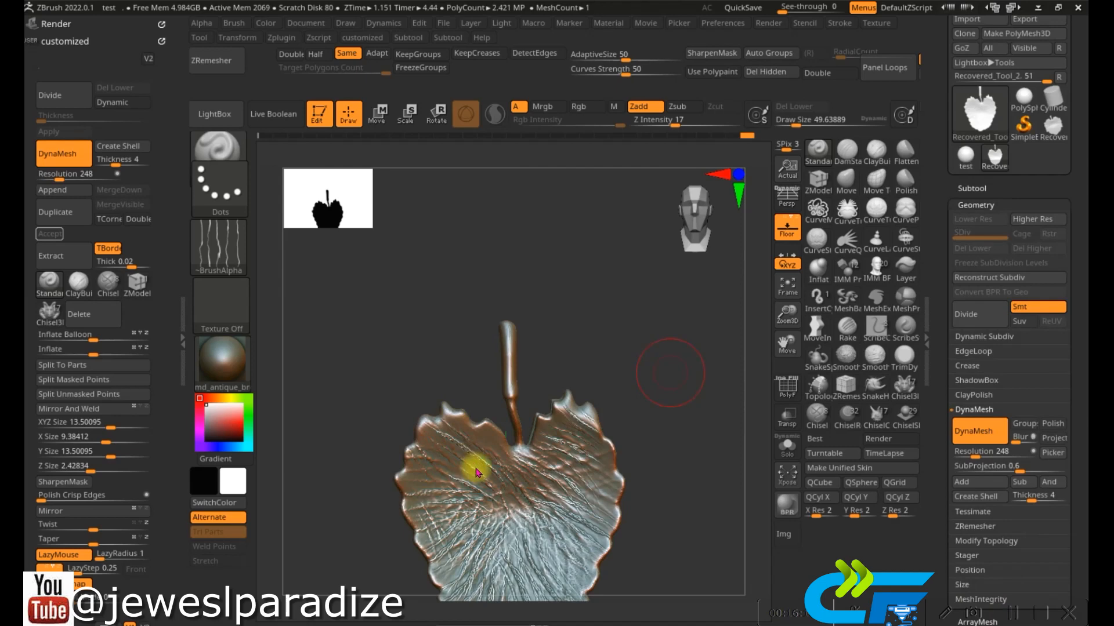
right_drag(475, 473, 539, 505)
alt+right_drag(538, 506, 541, 361)
right_drag(525, 418, 500, 396)
- Switch to the DamStandard brush, try a FreeHand stroke at the blade's centre, and set the draw size to about 18.5
click(844, 144)
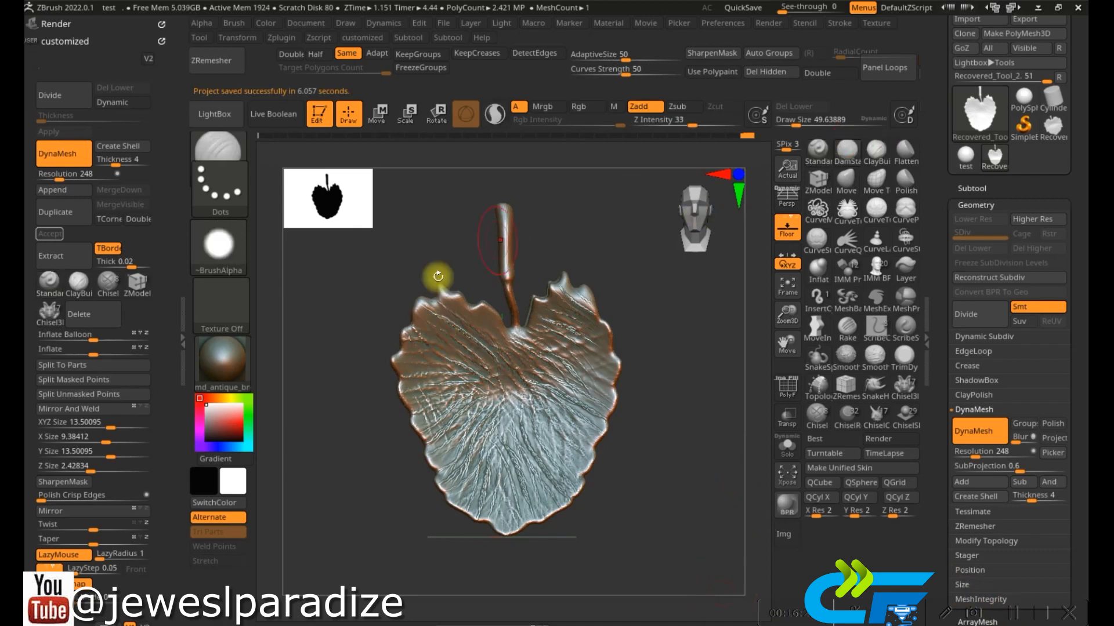
click(241, 192)
click(410, 203)
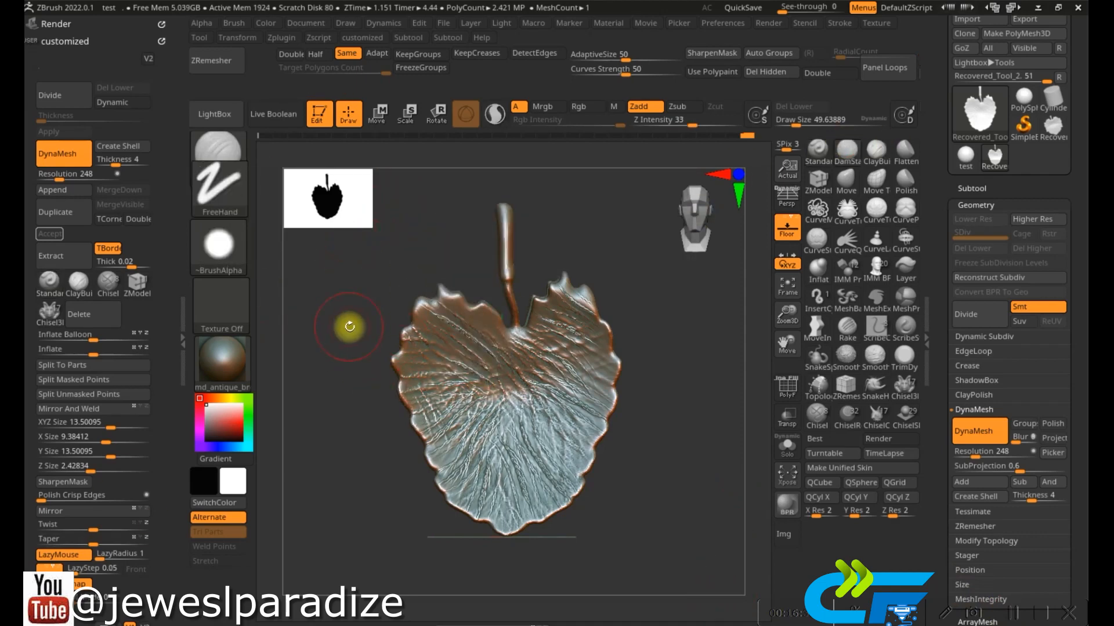
click(513, 366)
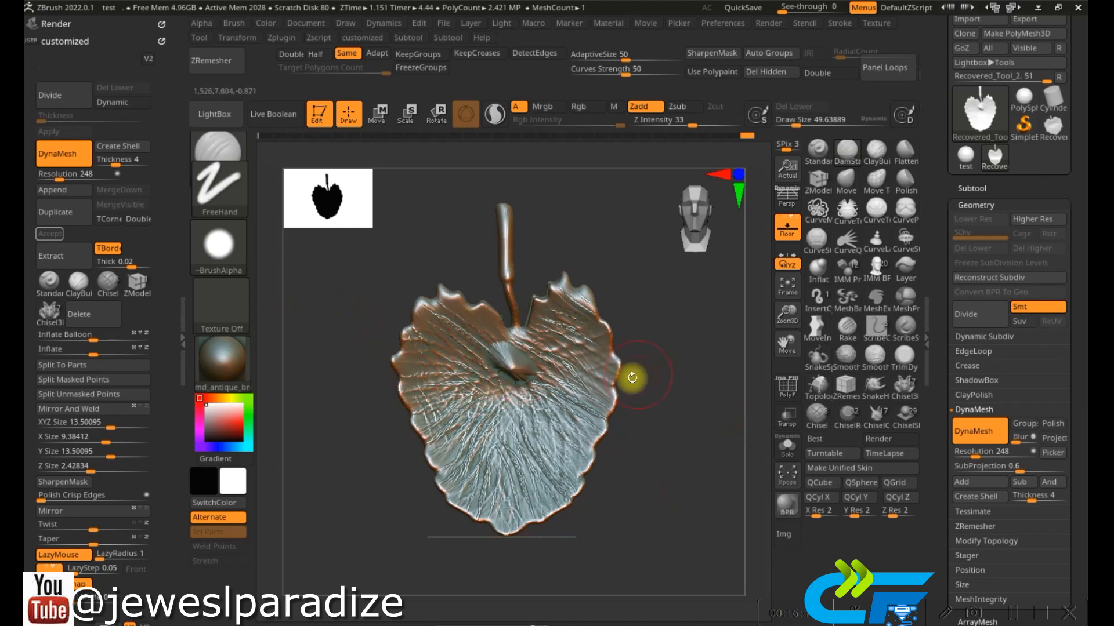
key(ctrl+z)
key(space)
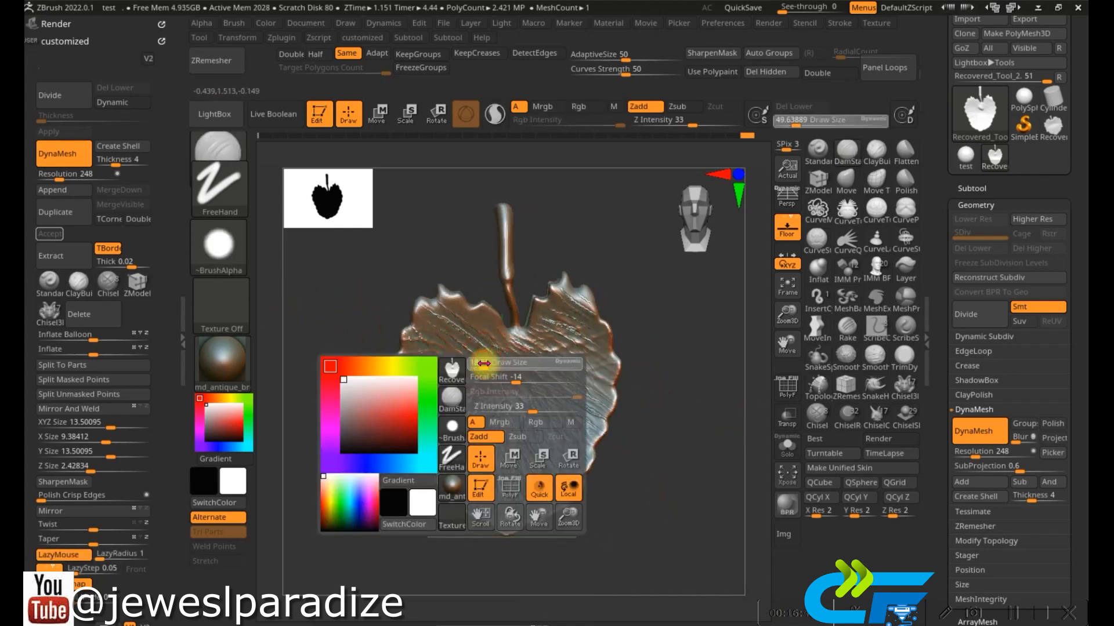
click(484, 363)
- Enable BackfaceMask in the brush's auto-masking settings and undo a test groove on the blade
scroll(1056, 472, down, 15)
scroll(966, 423, down, 10)
scroll(965, 458, down, 7)
click(982, 499)
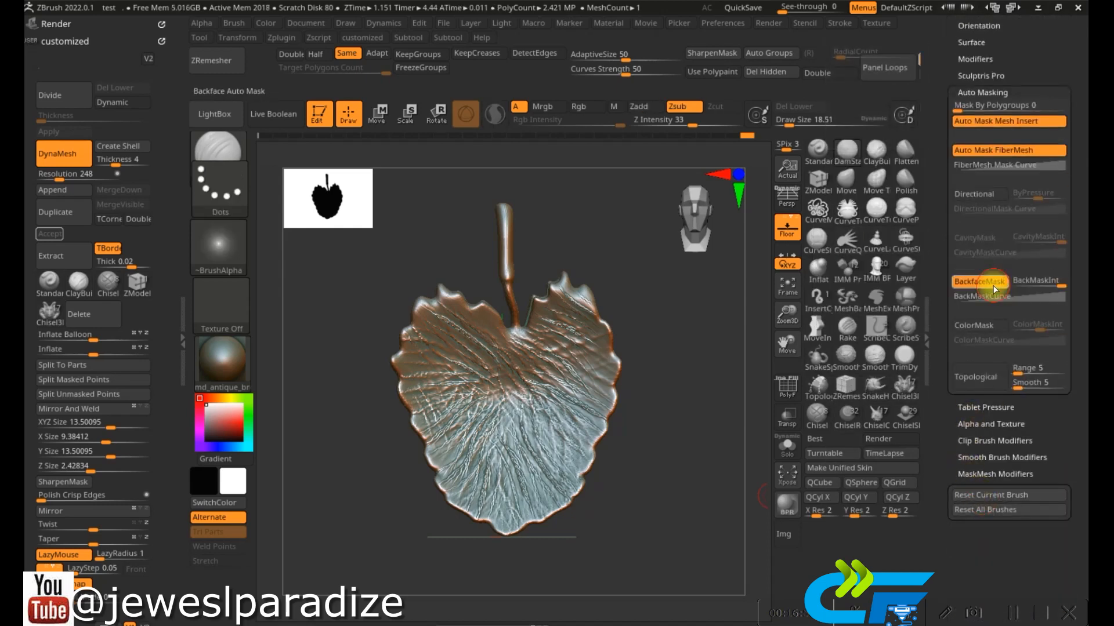
click(994, 288)
drag(470, 343, 503, 370)
key(ctrl+z)
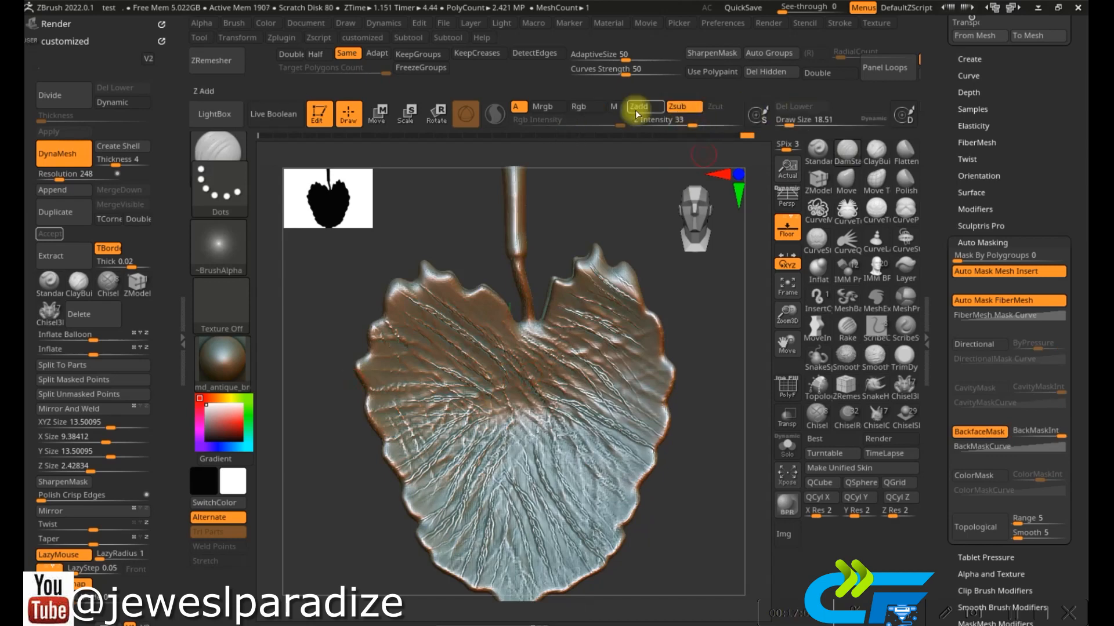
- Set the brush to Zadd and draw raised veins from the blade's centre across its upper left lobe
click(638, 106)
drag(420, 294, 518, 361)
drag(431, 275, 518, 366)
key(ctrl+z)
mouse_move(394, 299)
mouse_down()
mouse_move(504, 384)
mouse_move(458, 341)
mouse_up()
drag(490, 385, 378, 364)
drag(456, 366, 371, 338)
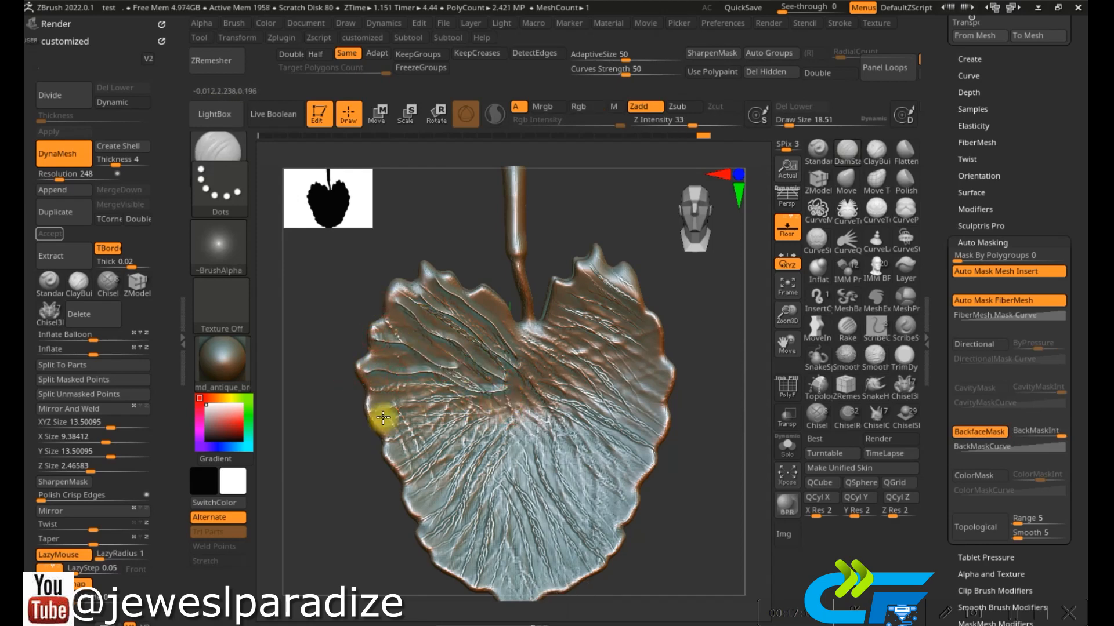
- Draw raised veins fanning from the blade's centre across the lower left half of the leaf
drag(497, 405, 415, 469)
mouse_move(503, 424)
mouse_down()
mouse_move(411, 494)
mouse_move(424, 480)
mouse_move(425, 538)
mouse_up()
drag(506, 443, 449, 559)
alt+right_drag(512, 465, 507, 426)
drag(505, 429, 462, 503)
key(ctrl+z)
drag(483, 461, 460, 526)
drag(498, 415, 479, 540)
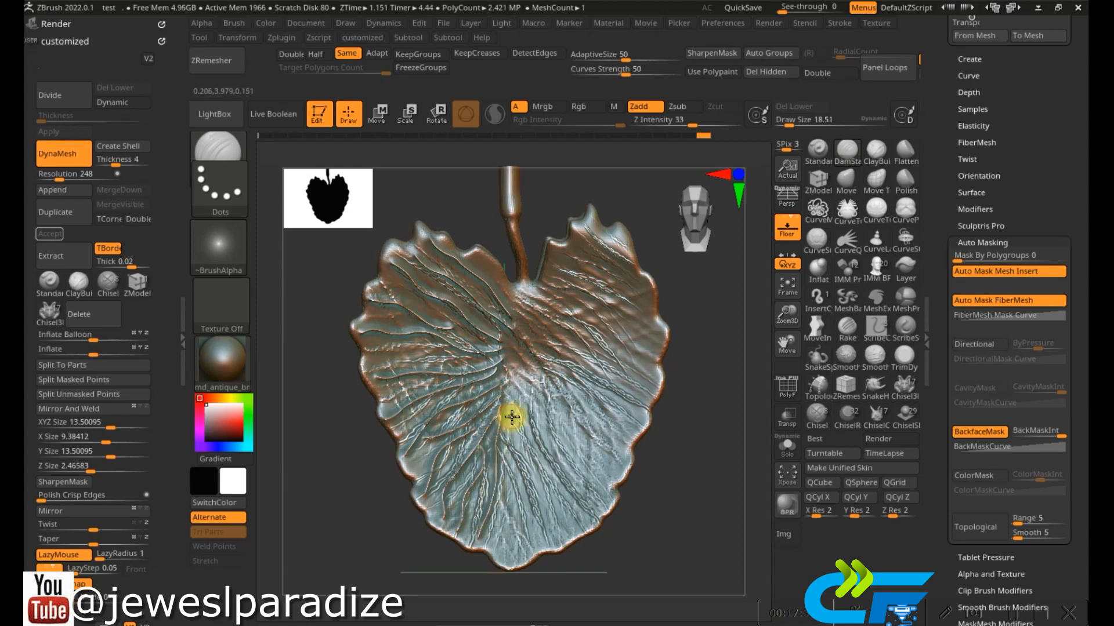
- Draw the main vein down the leaf's middle and branching veins across its upper right lobe
drag(513, 417, 512, 562)
key(ctrl+z)
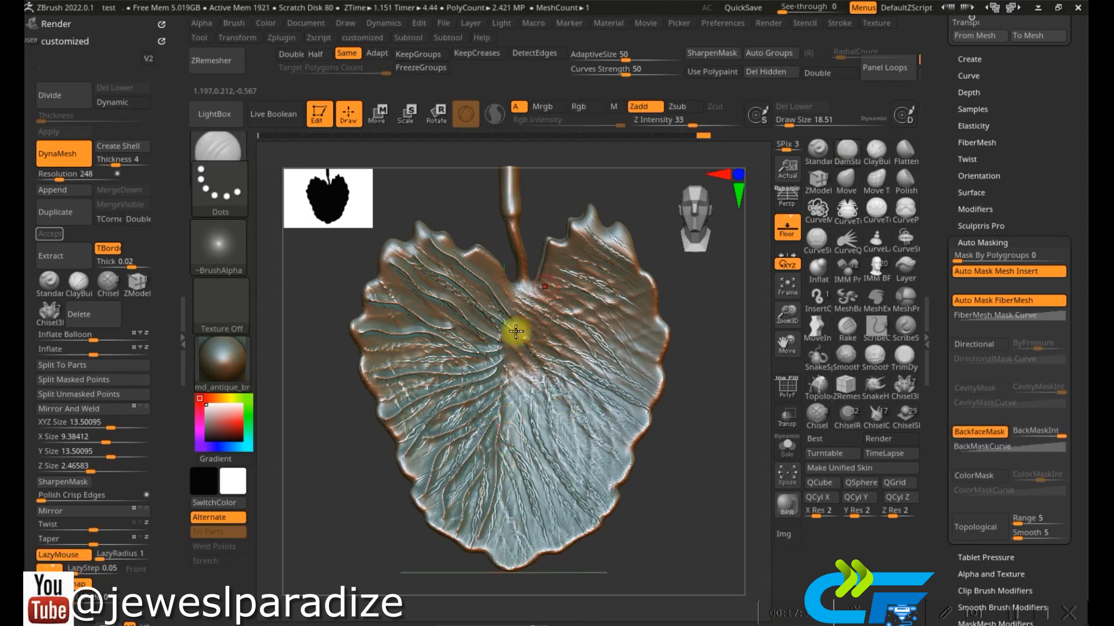
mouse_move(517, 299)
mouse_down()
mouse_move(508, 580)
mouse_move(565, 255)
mouse_move(556, 279)
mouse_move(587, 232)
mouse_up()
mouse_move(523, 324)
mouse_down()
mouse_move(604, 242)
mouse_move(623, 240)
mouse_up()
drag(592, 293, 589, 247)
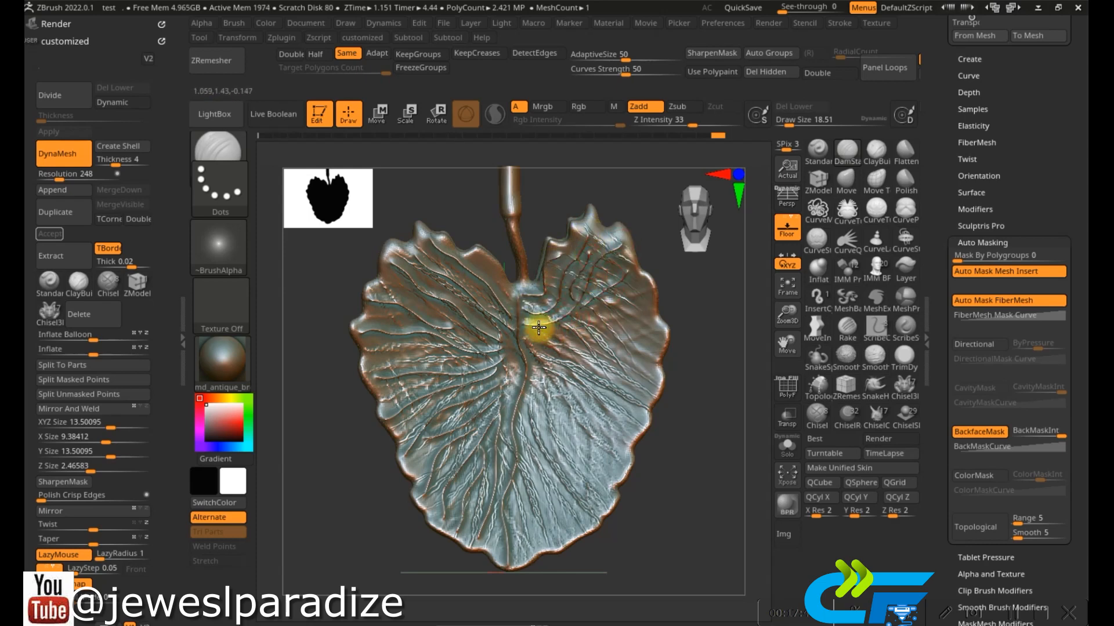
- Draw raised veins fanning from the blade's centre across the lower right half of the leaf
drag(525, 345, 658, 332)
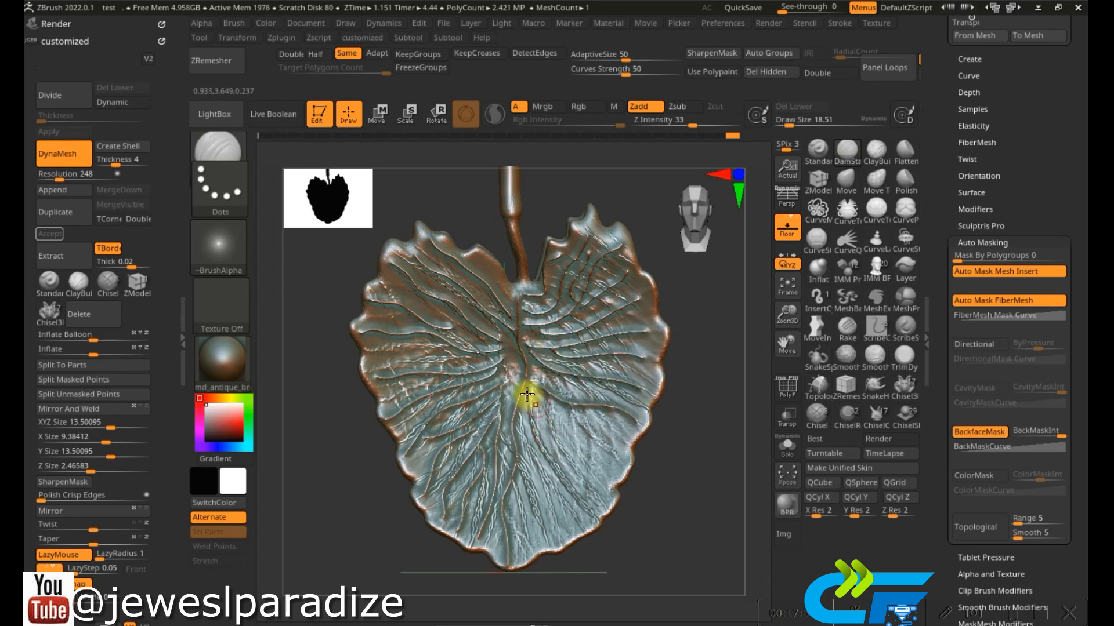
drag(530, 390, 610, 467)
drag(595, 426, 620, 451)
drag(528, 423, 601, 505)
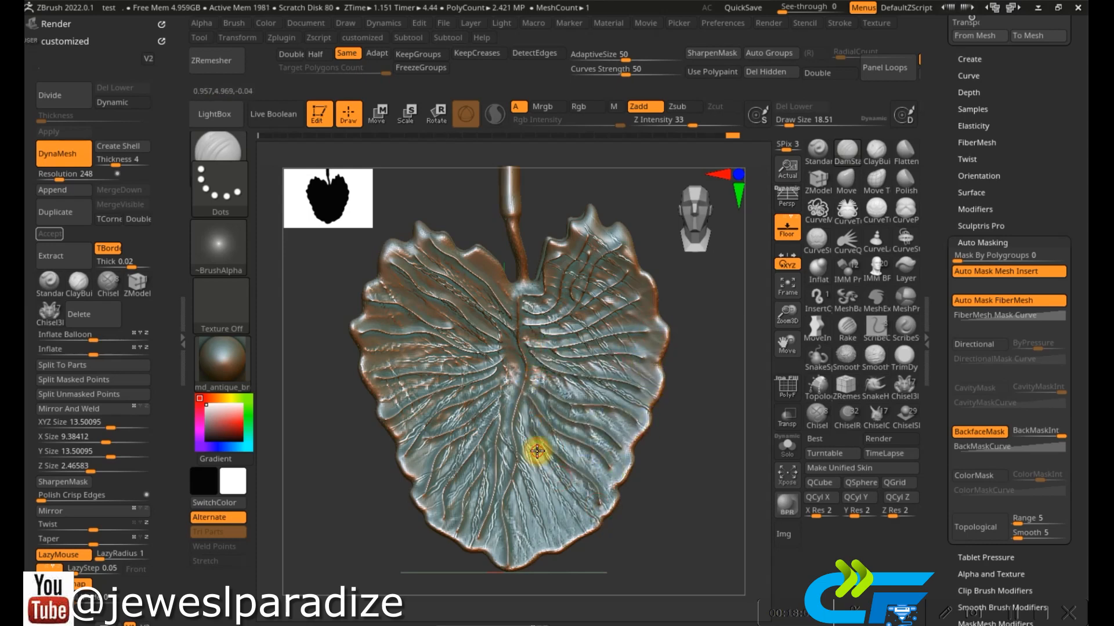
drag(537, 452, 586, 519)
drag(537, 491, 559, 538)
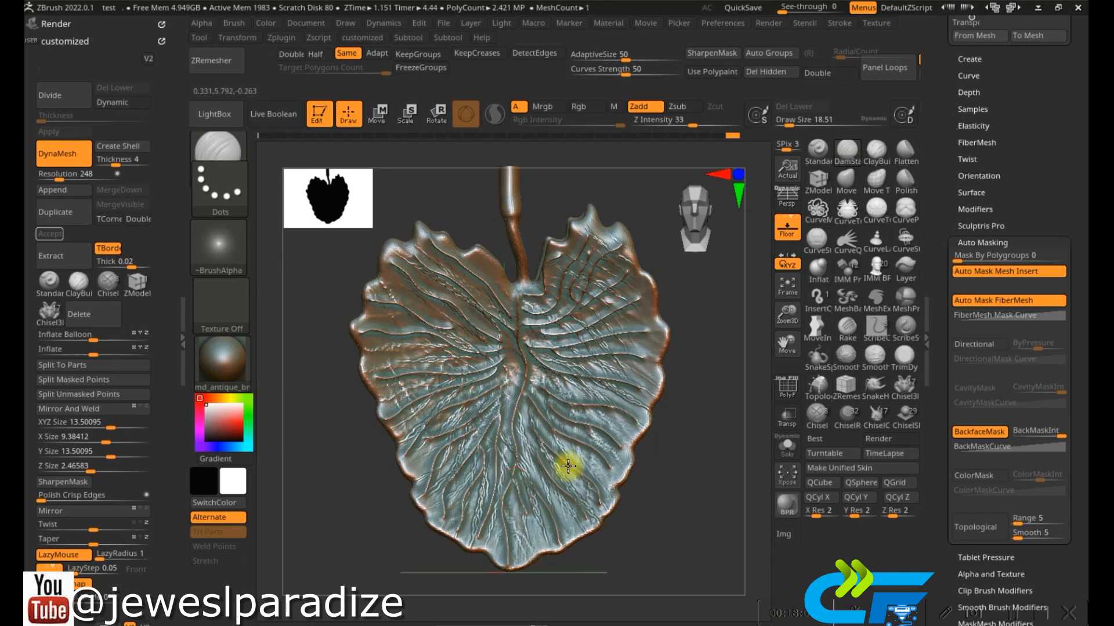
- Draw lengthwise grain strokes along the front and sides of the stem at Z Intensity 12
alt+drag(707, 328, 841, 481)
shift+drag(497, 213, 513, 249)
right_drag(513, 249, 490, 205)
shift+drag(490, 204, 493, 246)
right_drag(520, 307, 510, 210)
shift+drag(510, 211, 507, 301)
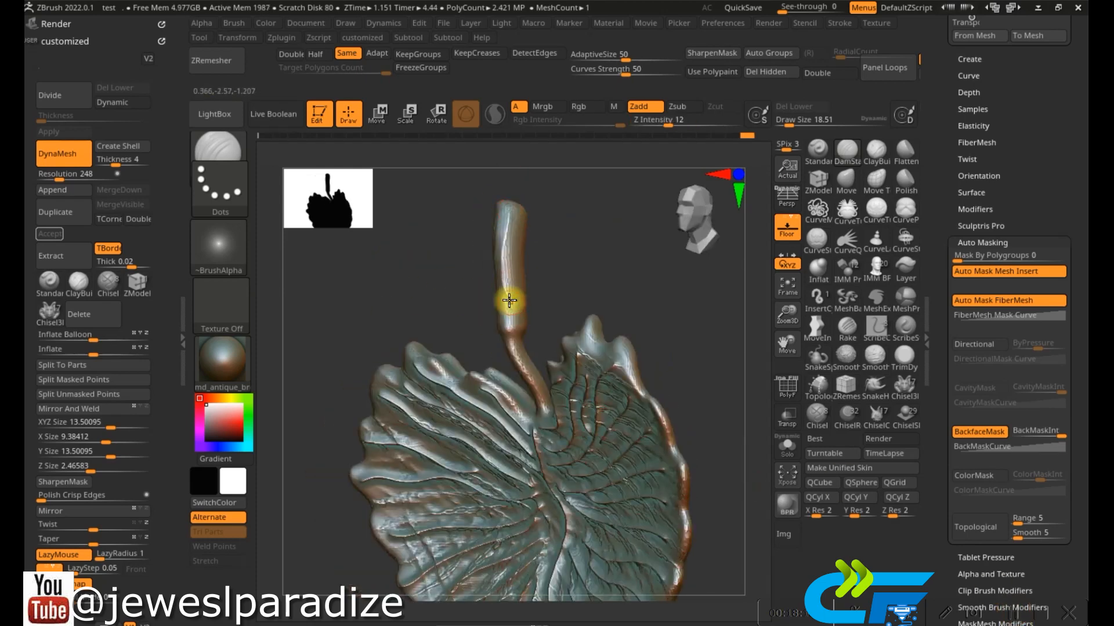
right_drag(507, 301, 495, 233)
shift+drag(496, 232, 500, 337)
mouse_move(500, 337)
right_down()
mouse_move(490, 301)
mouse_move(513, 226)
right_up()
shift+drag(512, 226, 497, 325)
right_drag(497, 319, 525, 221)
shift+drag(524, 221, 510, 319)
- Continue the lengthwise grain strokes around the back of the stem, down to its thin lower part
right_drag(510, 319, 527, 219)
drag(526, 219, 534, 308)
right_drag(534, 307, 534, 232)
mouse_move(534, 232)
mouse_down()
mouse_move(539, 295)
mouse_move(527, 322)
mouse_up()
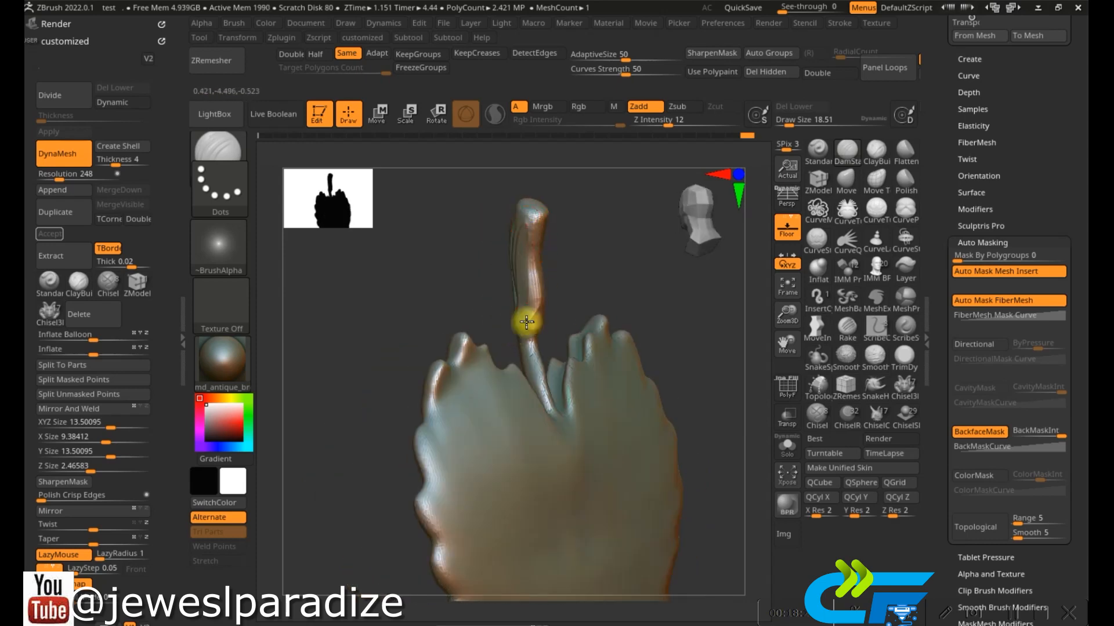
right_drag(556, 303, 553, 229)
drag(553, 230, 567, 304)
right_drag(564, 301, 543, 224)
mouse_move(543, 224)
mouse_down()
mouse_move(561, 328)
mouse_move(579, 281)
mouse_up()
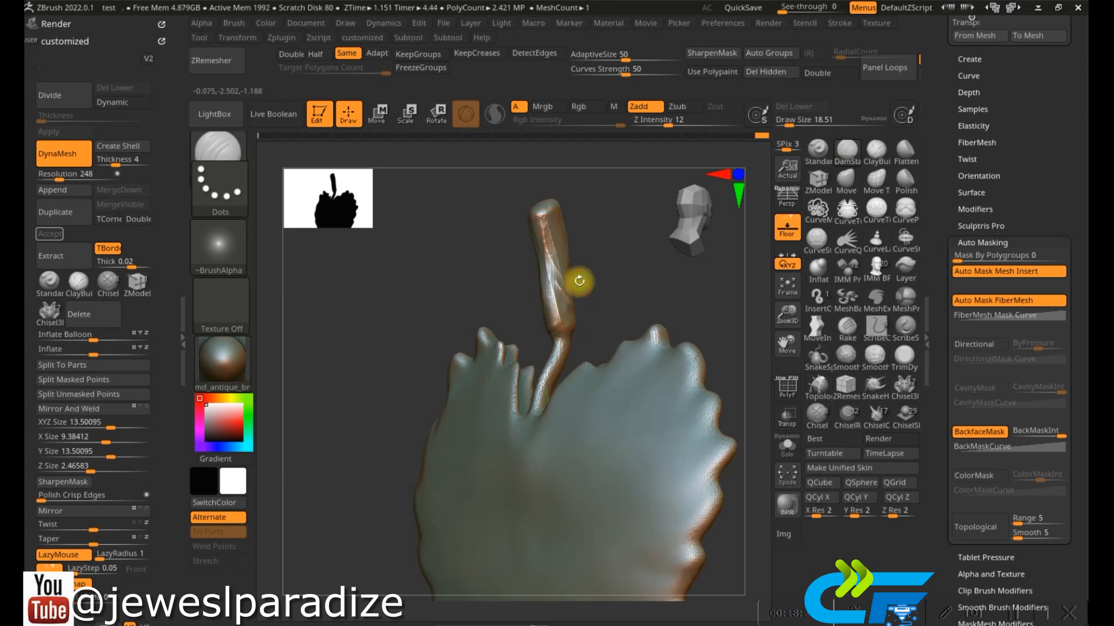
right_drag(578, 281, 555, 244)
drag(561, 220, 594, 309)
right_drag(594, 309, 584, 228)
drag(584, 228, 597, 429)
- Frame the whole leaf and change its material to the mah dirty copper one
ctrl+right_drag(596, 429, 497, 369)
click(224, 360)
click(772, 465)
mouse_move(586, 462)
right_down()
mouse_move(610, 475)
mouse_move(581, 458)
right_up()
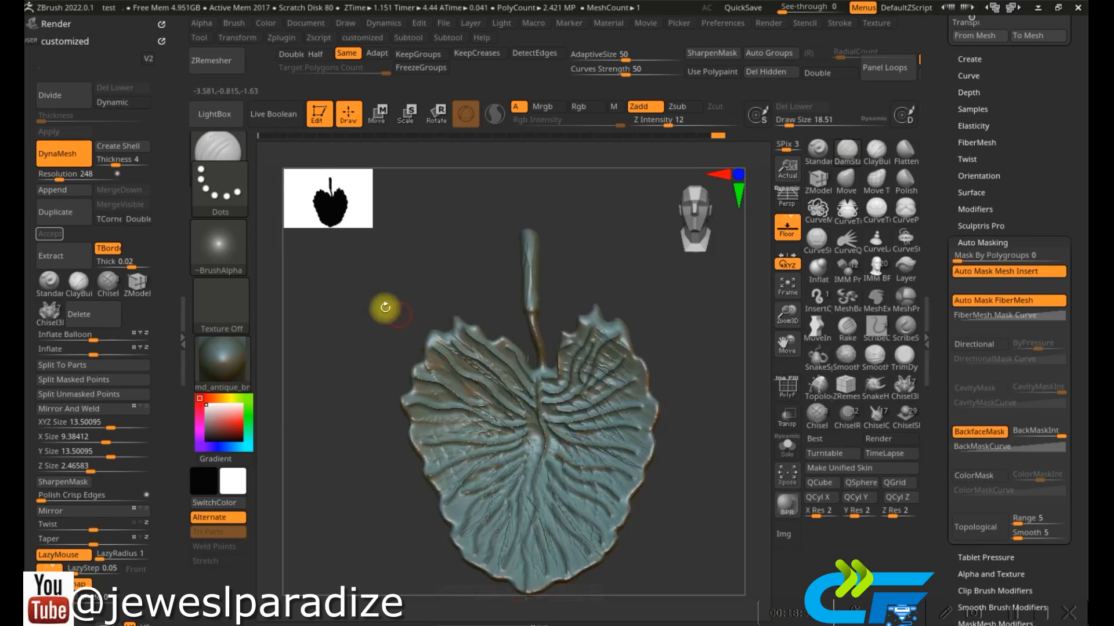
click(239, 366)
click(659, 462)
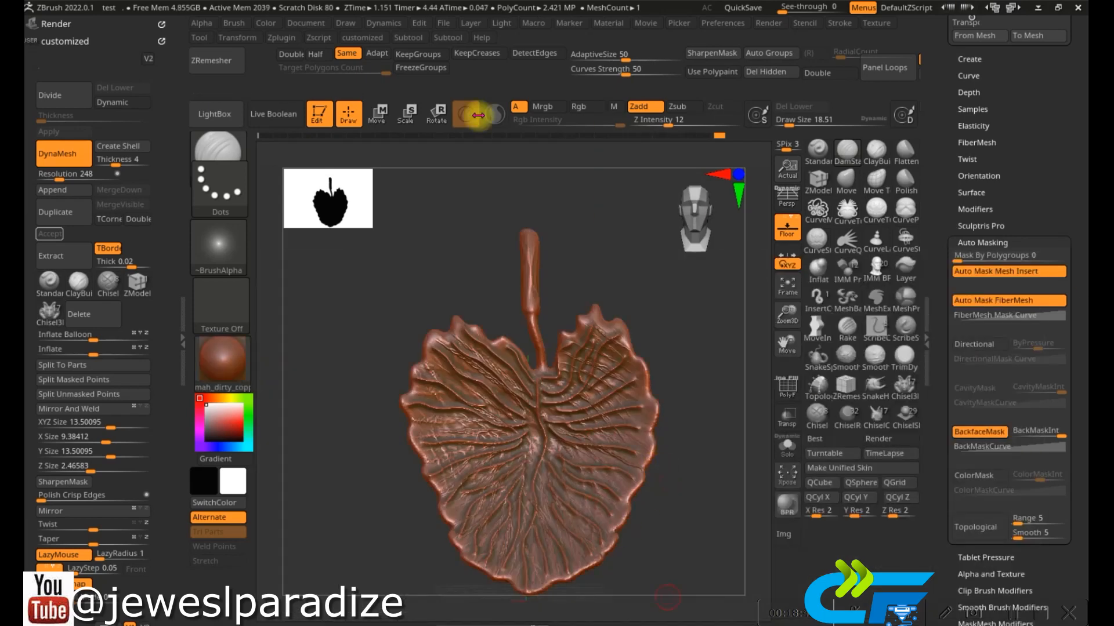
- Update the leaf's DynaMesh and record its forward history as a movie
key(ctrl)
ctrl+drag(385, 268, 398, 289)
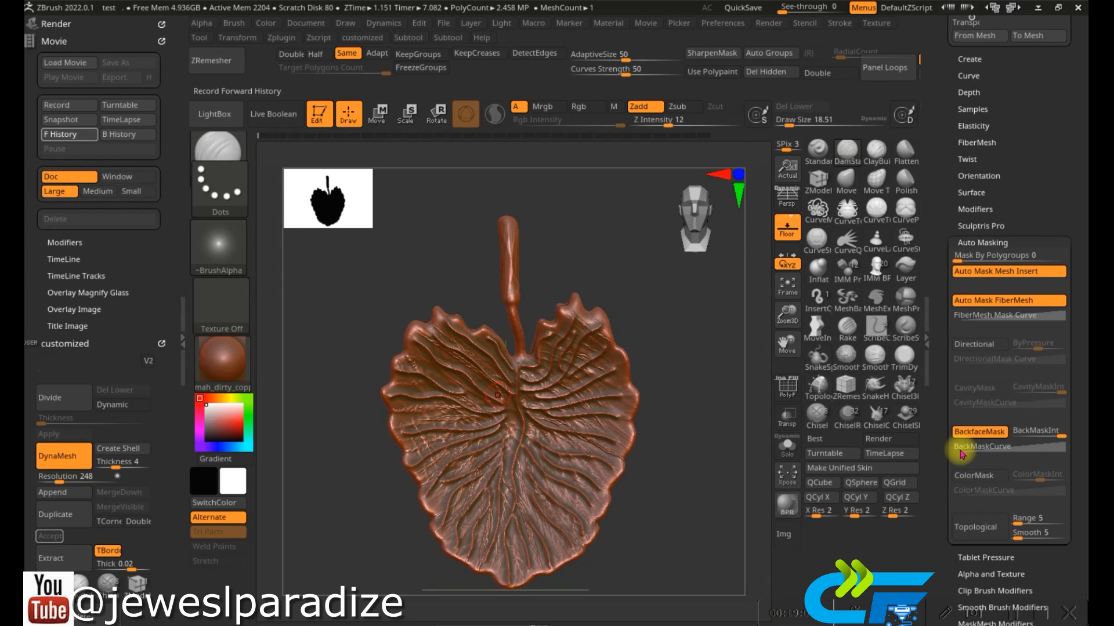
click(57, 134)
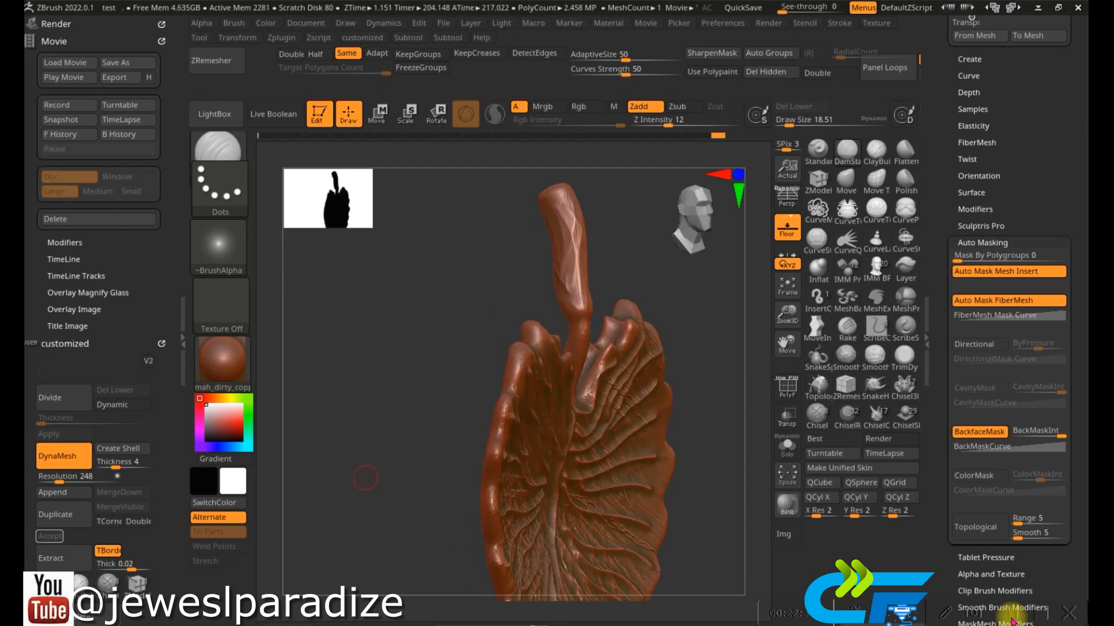
- Append a Sphere3D as a new subtool to the leaf
key(ctrl+a)
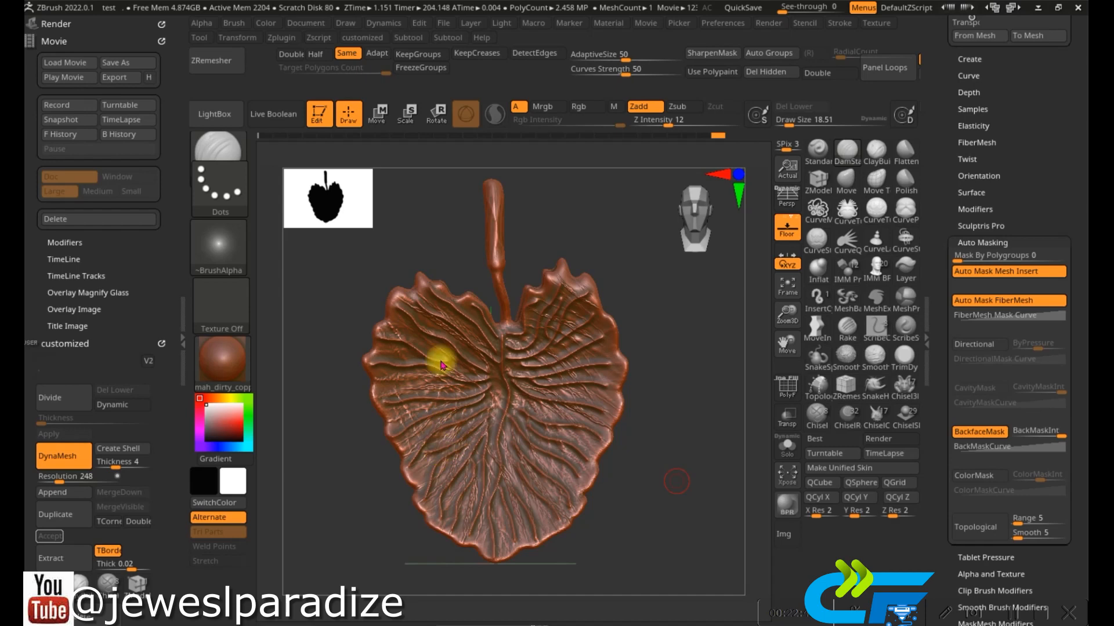
key(ctrl+a)
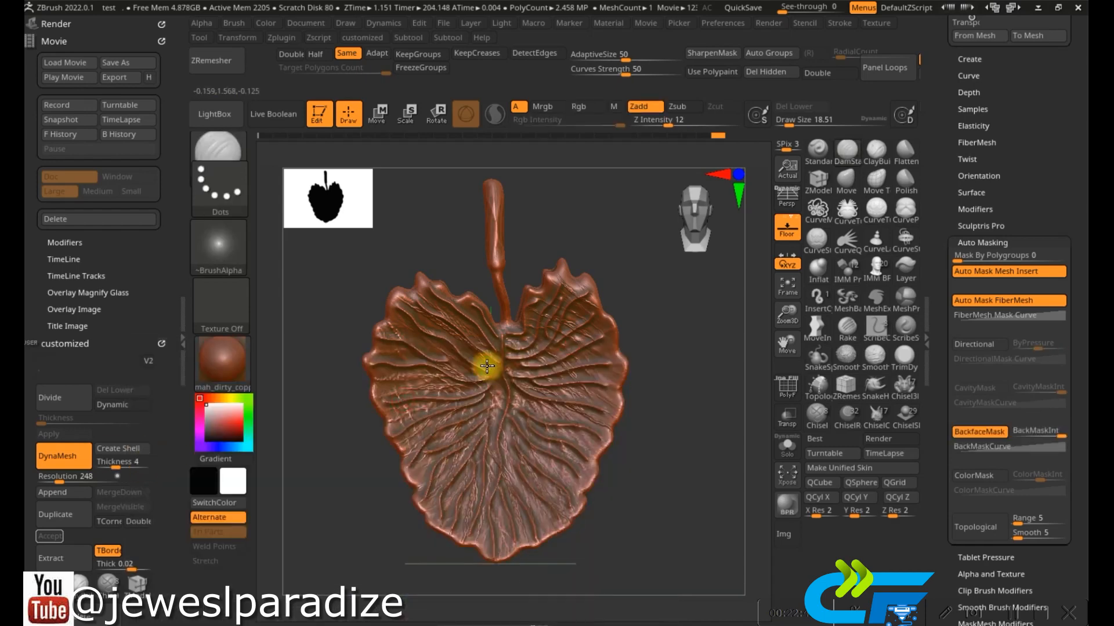
key(ctrl+a)
click(257, 429)
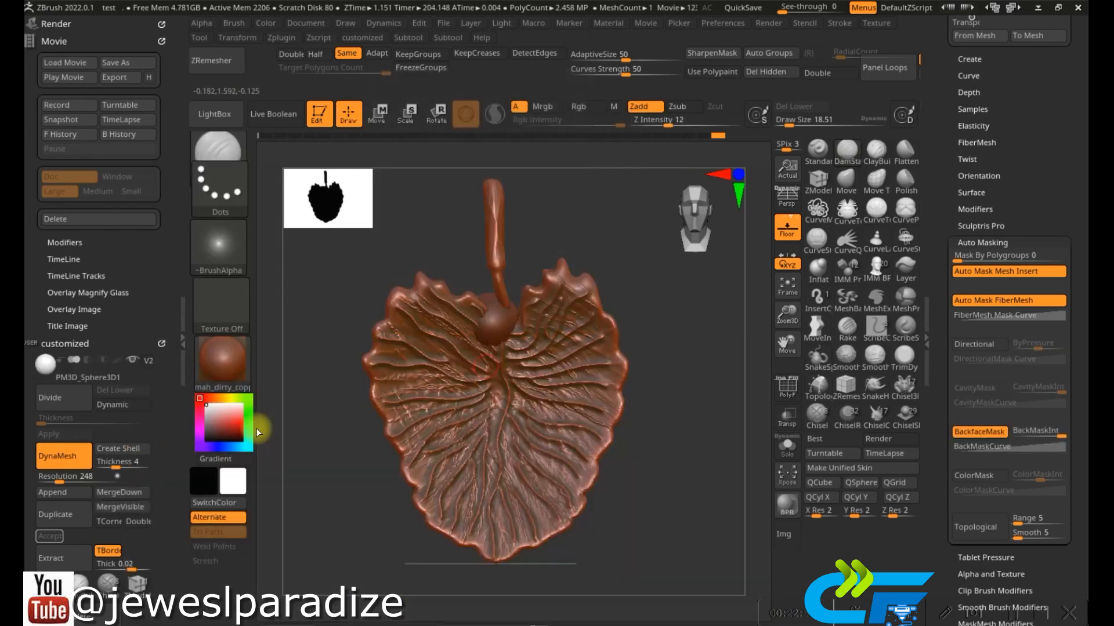
- Select the new sphere, scale it down and seat it on the veins at the blade's centre
alt+click(491, 322)
click(380, 119)
drag(502, 268, 495, 352)
key(ctrl+z)
drag(490, 395, 488, 408)
right_drag(534, 397, 551, 385)
ctrl+right_drag(551, 386, 510, 362)
ctrl+right_drag(529, 415, 534, 397)
right_drag(534, 397, 527, 385)
right_drag(513, 442, 416, 433)
drag(416, 433, 430, 430)
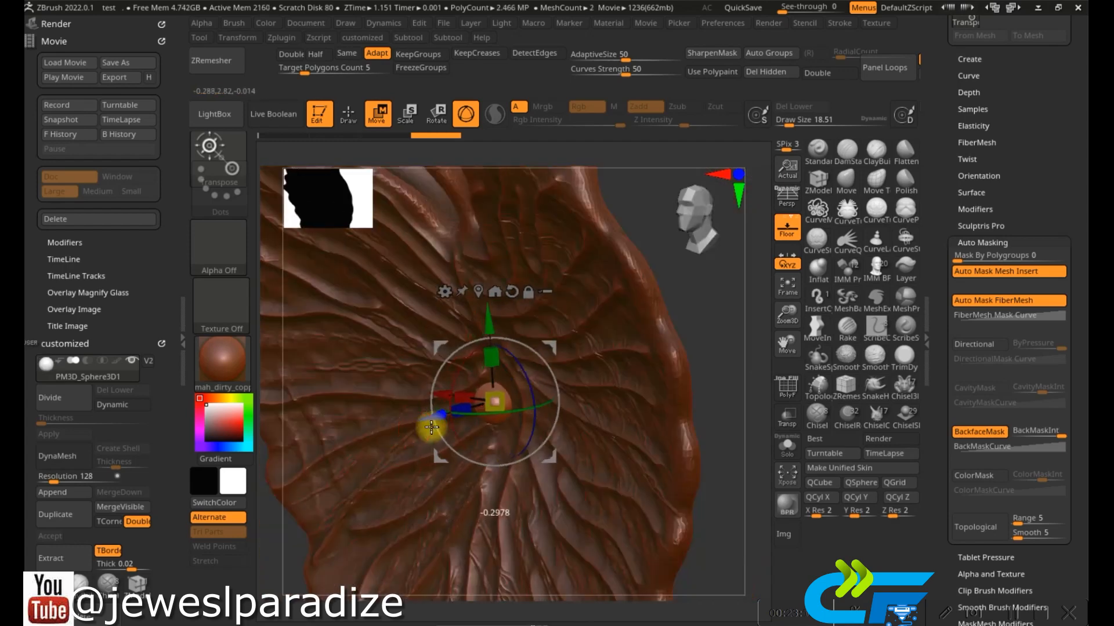
- Reshape the small sphere into a slightly irregular droplet with the SnakeHook brush
shift+right_drag(460, 452, 487, 446)
click(361, 120)
click(836, 184)
drag(504, 385, 534, 457)
key(ctrl+z)
click(874, 388)
key(ctrl+z)
drag(507, 397, 520, 377)
click(872, 117)
key(ctrl+z)
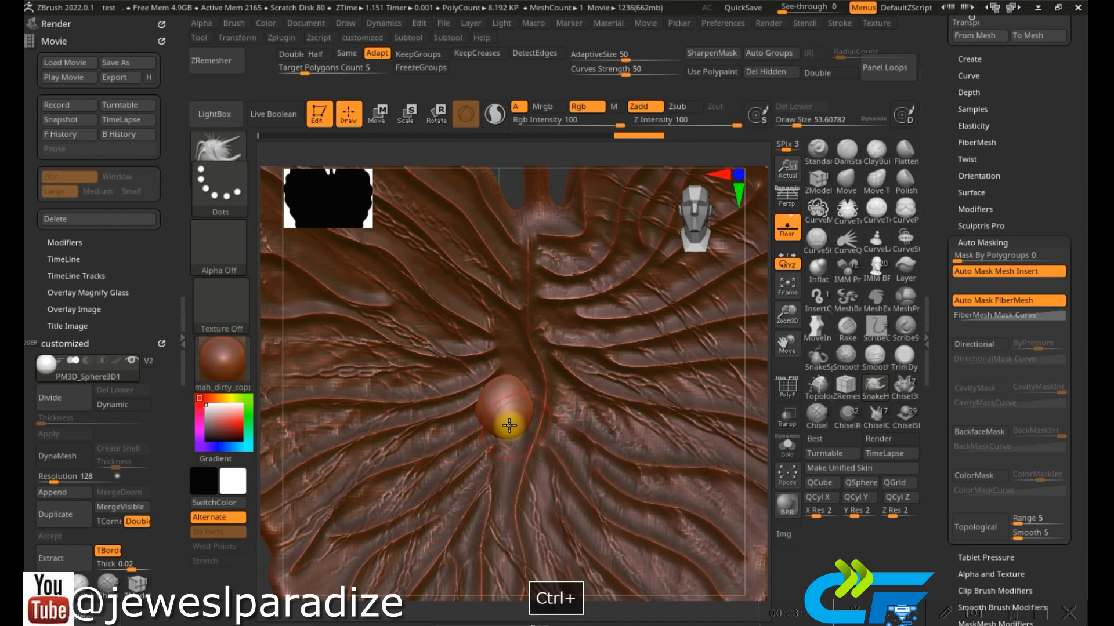
drag(515, 425, 496, 391)
ctrl+right_drag(502, 411, 500, 418)
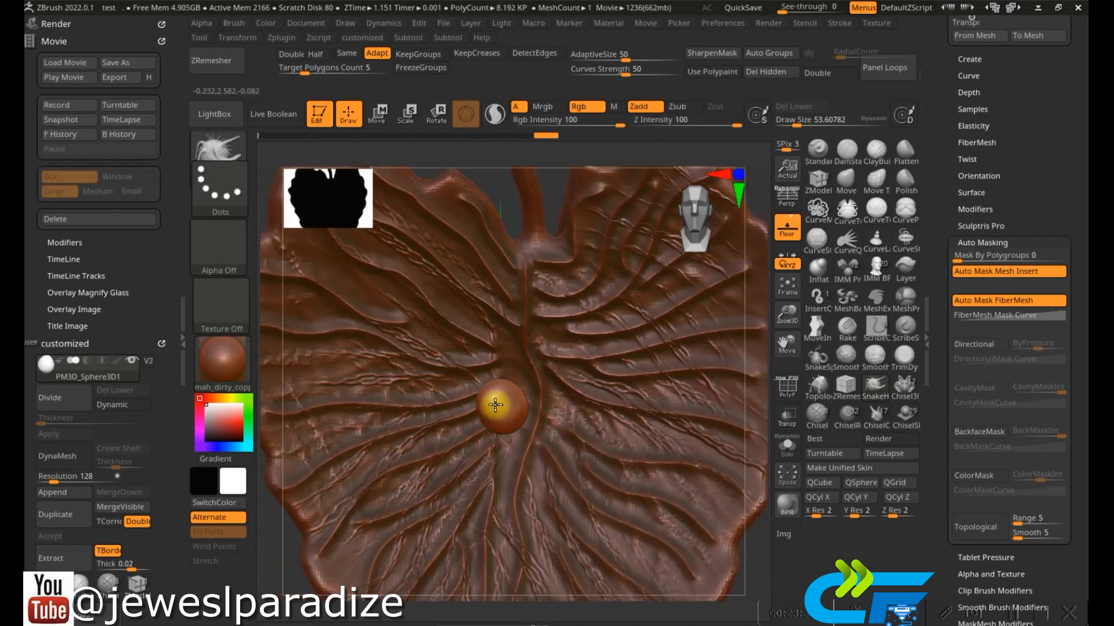
drag(500, 417, 500, 409)
ctrl+right_drag(499, 408, 515, 423)
- Duplicate the droplet next to the first one at the blade's centre
click(378, 115)
ctrl+drag(558, 355, 582, 353)
ctrl+right_drag(529, 400, 594, 355)
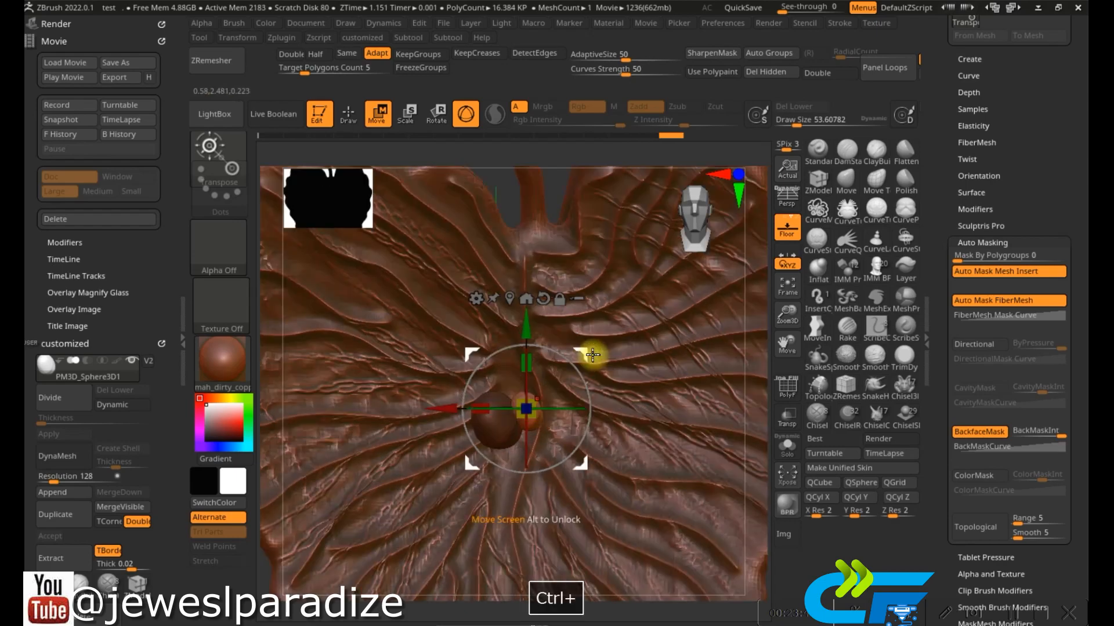
ctrl+right_drag(527, 450, 618, 416)
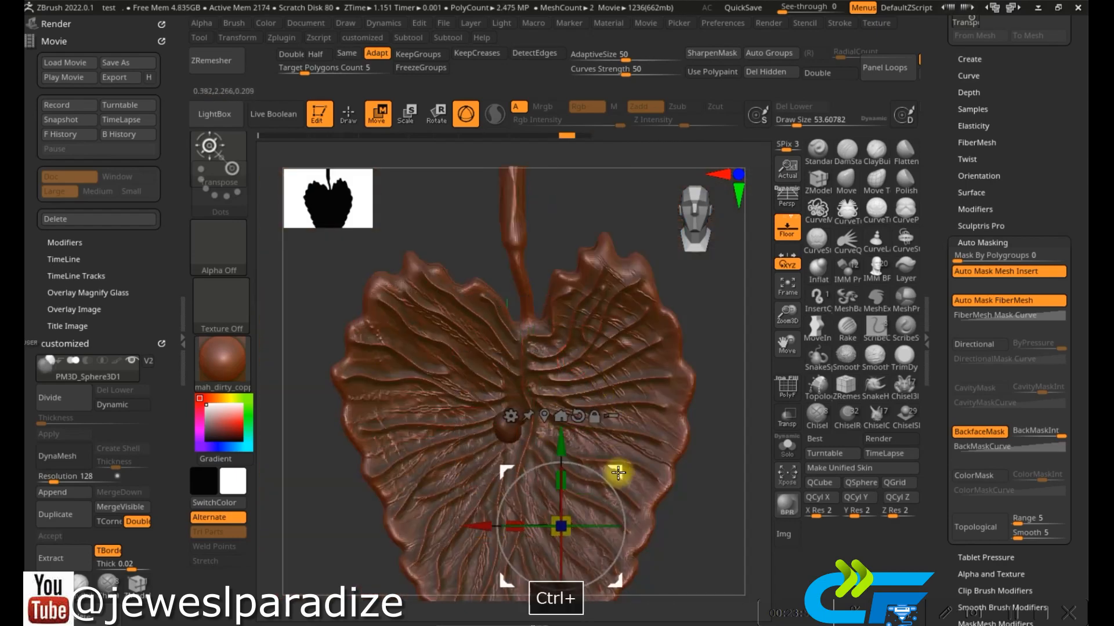
- Copy droplets onto the leaf's upper right lobe and seat them on the surface
ctrl+drag(666, 263, 665, 245)
right_drag(693, 246, 965, 227)
alt+right_drag(507, 281, 411, 380)
right_drag(412, 380, 529, 345)
drag(529, 345, 526, 357)
- Place another droplet copy on the lower right part of the blade
right_drag(514, 367, 571, 400)
mouse_move(571, 401)
ctrl+right_down()
mouse_move(584, 437)
mouse_move(566, 400)
mouse_move(556, 414)
mouse_move(570, 330)
mouse_move(560, 365)
ctrl+right_up()
ctrl+right_drag(564, 480, 650, 159)
right_drag(650, 160, 590, 398)
drag(496, 382, 464, 371)
right_drag(476, 406, 583, 374)
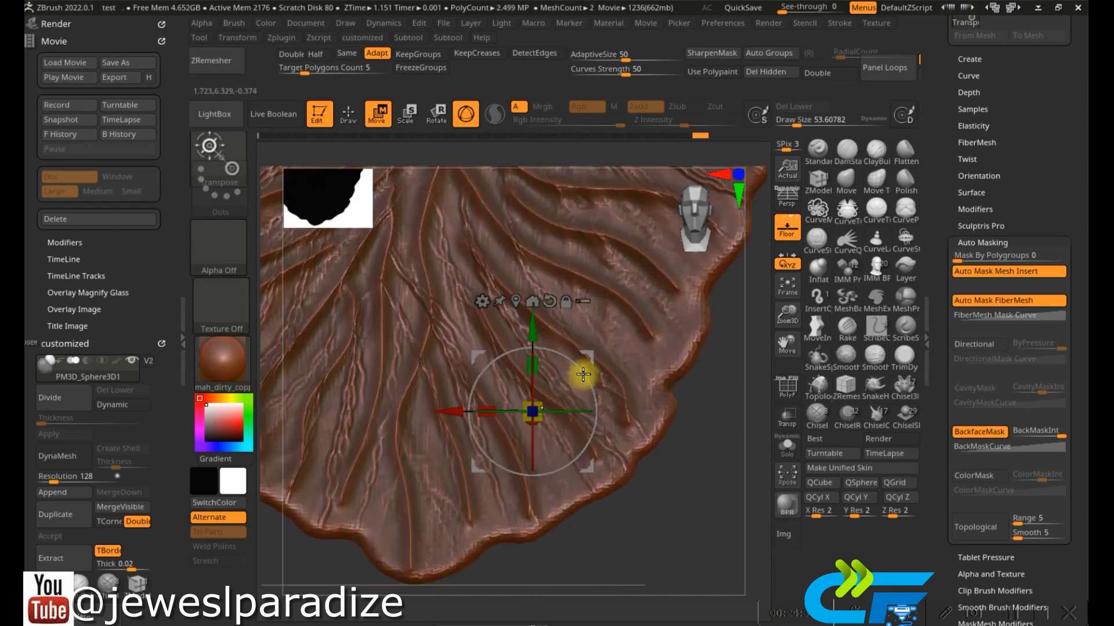
- Set droplets onto the surface near the leaf's bottom tip, adding a further copy there
mouse_move(486, 492)
right_down()
mouse_move(558, 583)
mouse_move(557, 562)
mouse_move(398, 519)
right_up()
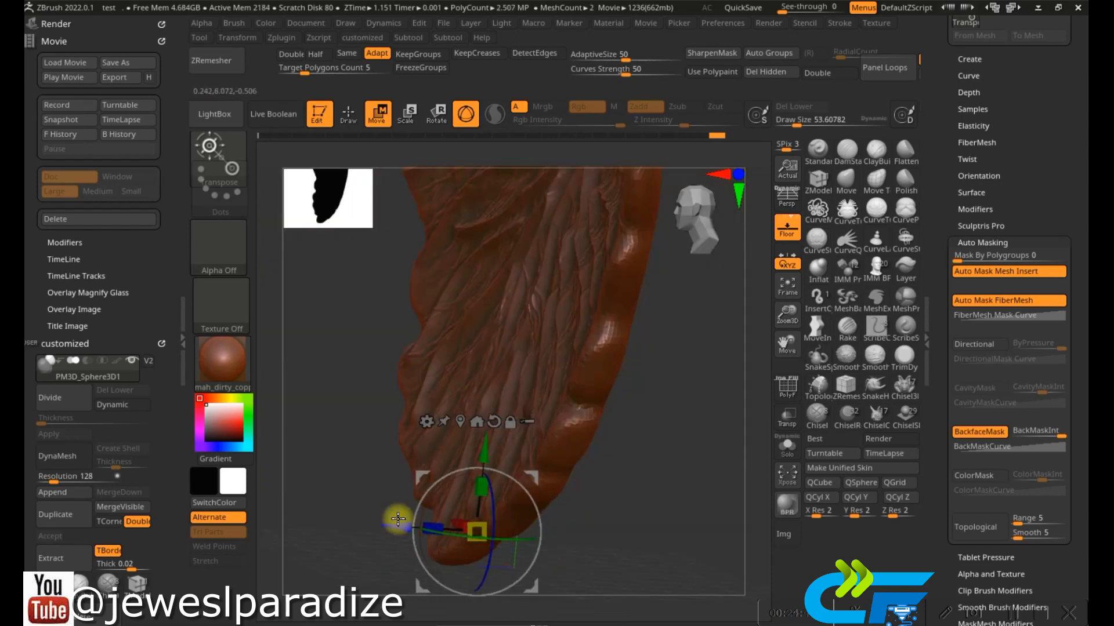
mouse_move(632, 535)
right_down()
mouse_move(428, 472)
mouse_move(447, 450)
mouse_move(534, 497)
mouse_move(505, 403)
mouse_move(592, 435)
right_up()
drag(592, 435, 582, 433)
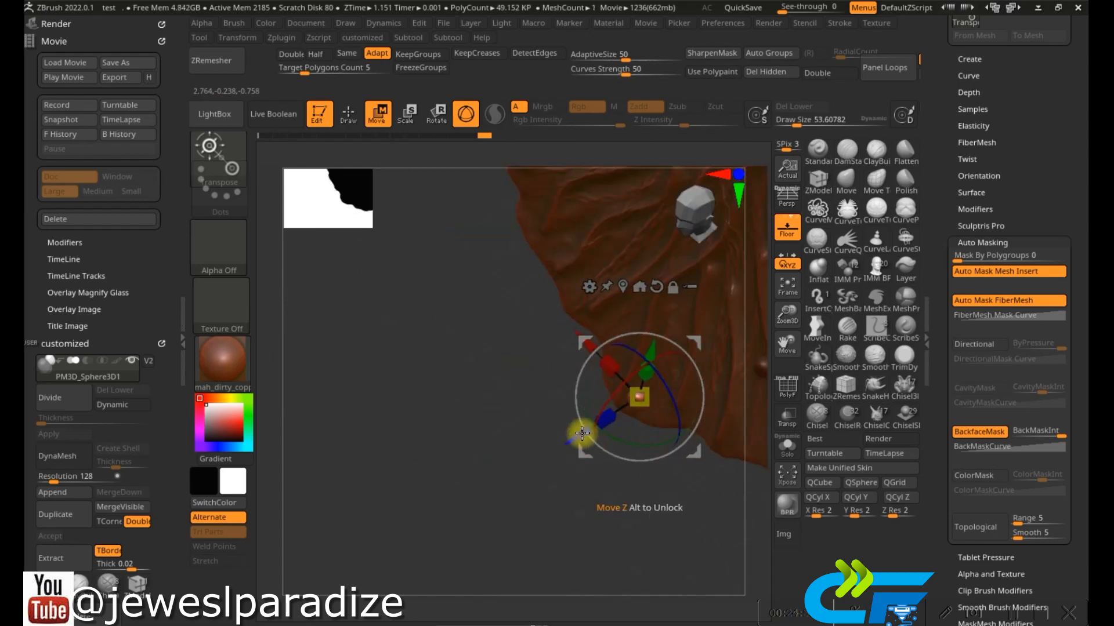
right_drag(616, 419, 700, 323)
ctrl+drag(700, 337, 685, 329)
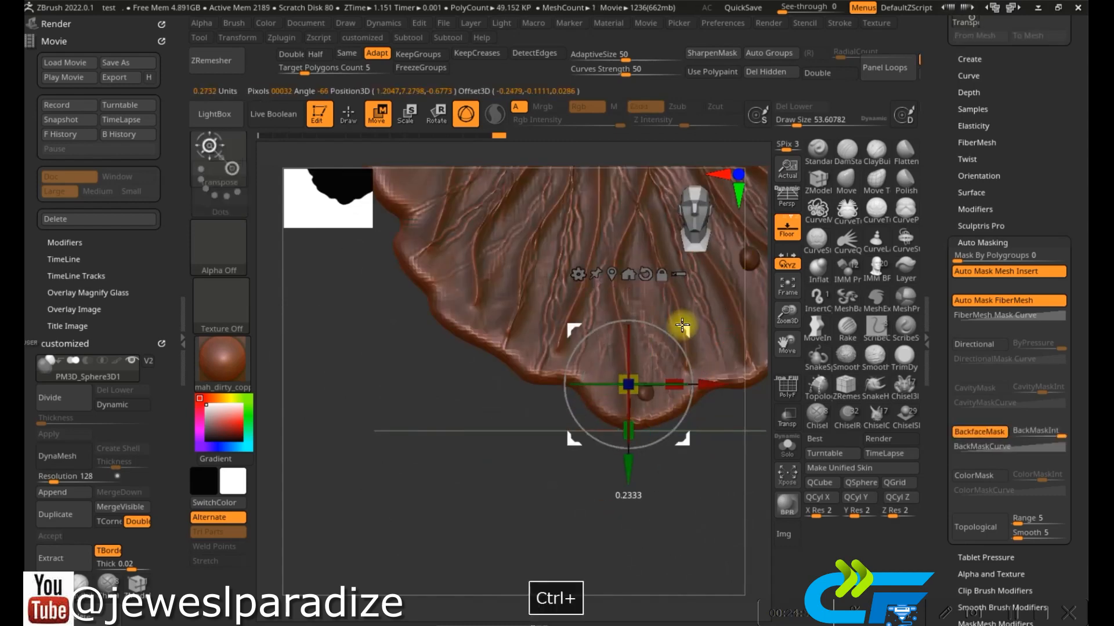
right_drag(685, 328, 595, 408)
right_drag(672, 378, 616, 514)
- Copy droplets to the blade's left edge and upper left lobe and seat them on the surface
ctrl+drag(485, 259, 443, 261)
right_drag(460, 316, 377, 380)
drag(360, 365, 368, 360)
right_drag(368, 360, 451, 377)
ctrl+drag(452, 377, 449, 410)
right_drag(450, 411, 539, 365)
drag(595, 263, 590, 271)
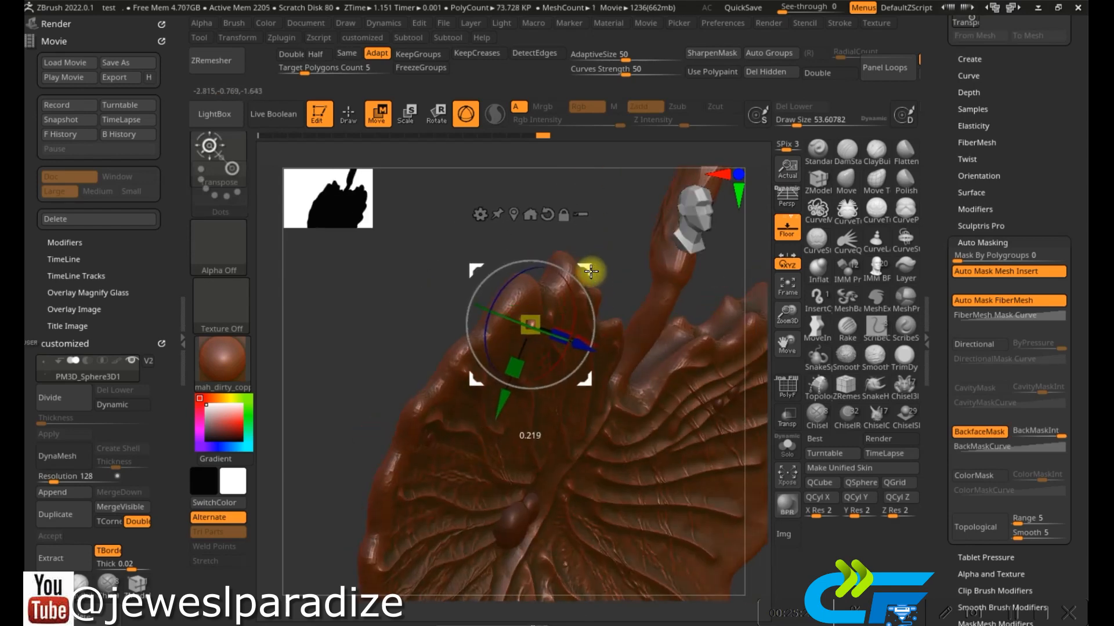
- Select the droplet poking through the leaf's back and choose the Flatten brush
right_drag(634, 567, 630, 571)
ctrl+right_drag(629, 571, 632, 531)
alt+right_drag(550, 547, 540, 452)
ctrl+right_drag(539, 452, 543, 524)
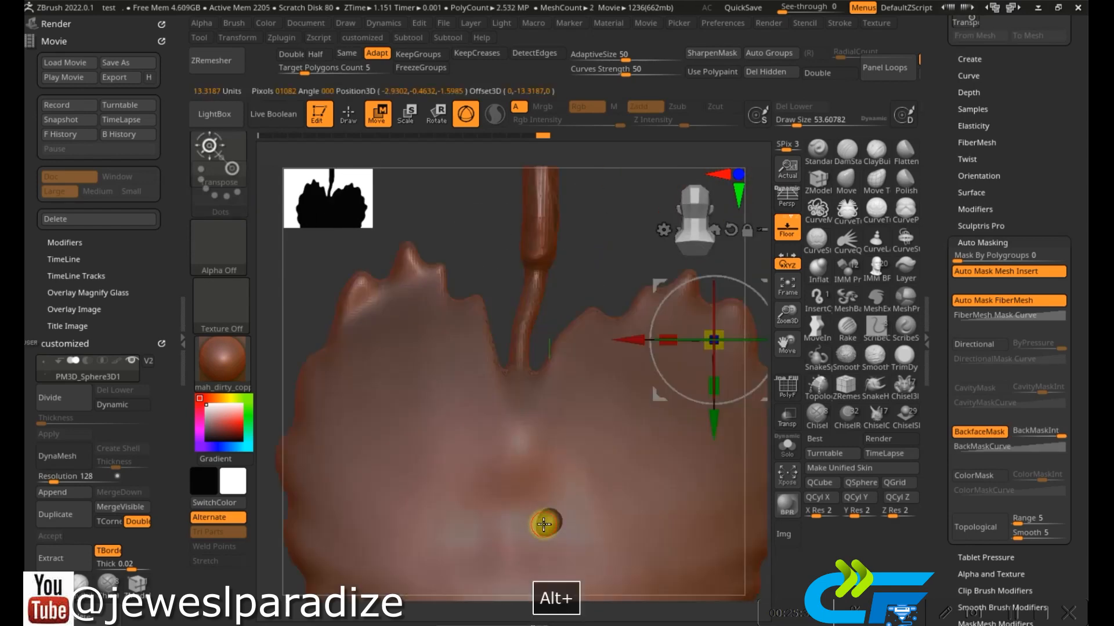
alt+click(544, 524)
click(911, 150)
right_drag(633, 518, 554, 412)
alt+right_drag(543, 488, 601, 480)
- Append another Sphere3D subtool and set the Subtool Visible Count to 6
key(ctrl+a)
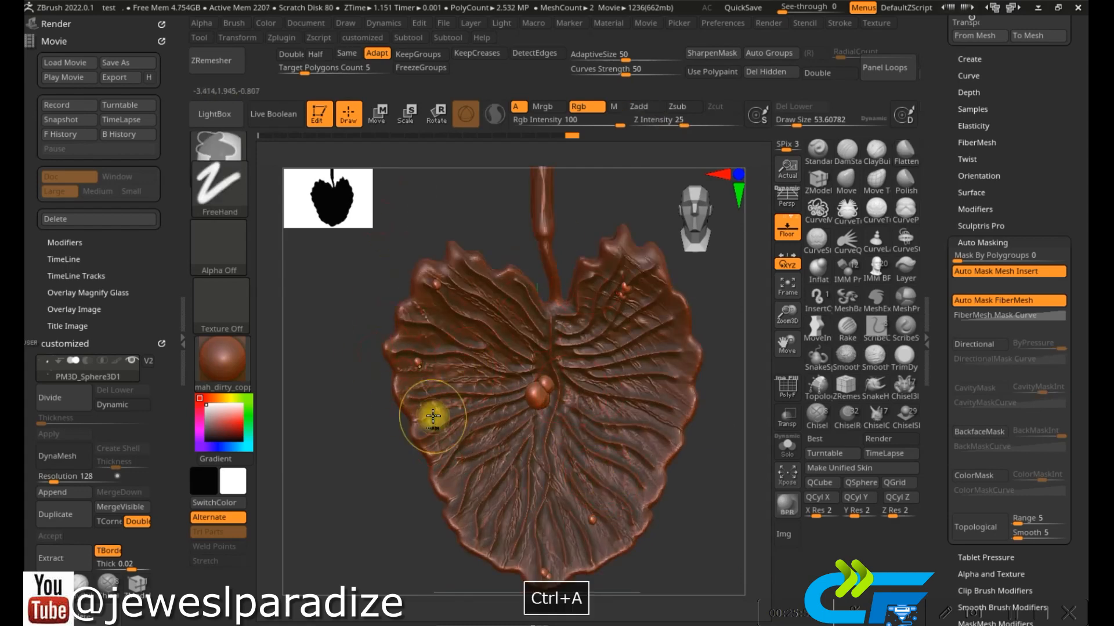
click(197, 427)
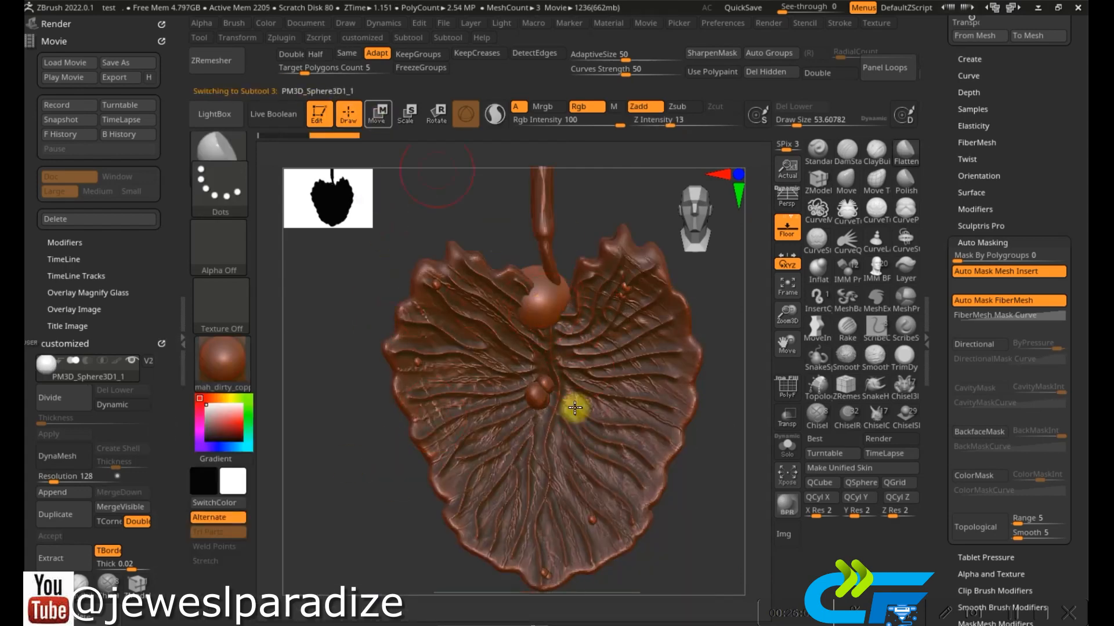
drag(1009, 174, 1021, 281)
mouse_move(993, 131)
mouse_down()
mouse_move(986, 216)
mouse_move(900, 335)
mouse_up()
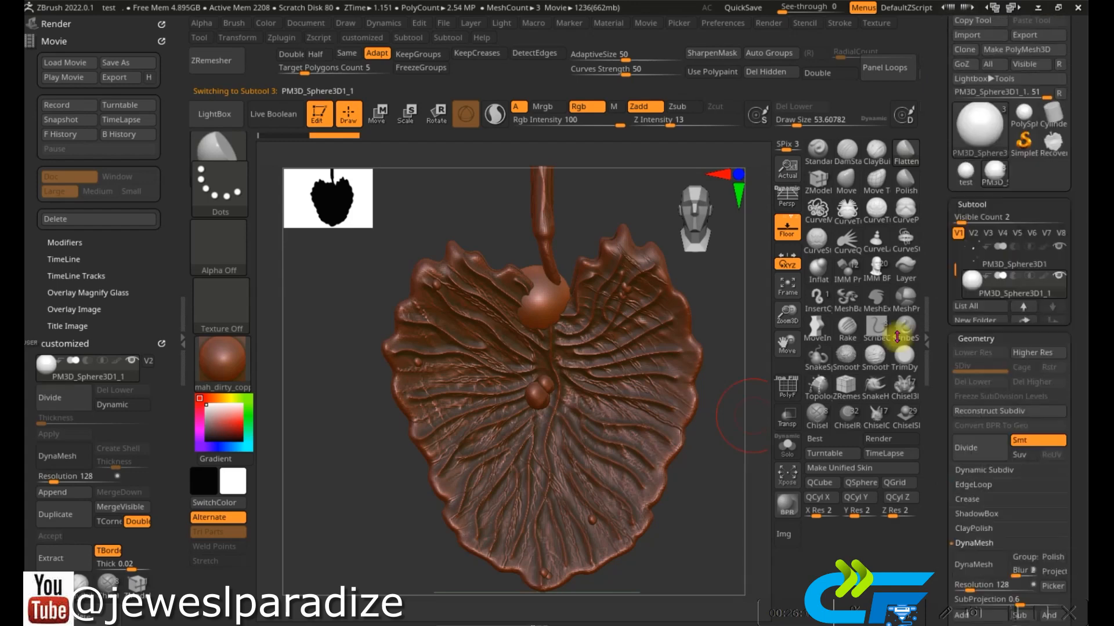
click(989, 196)
click(979, 201)
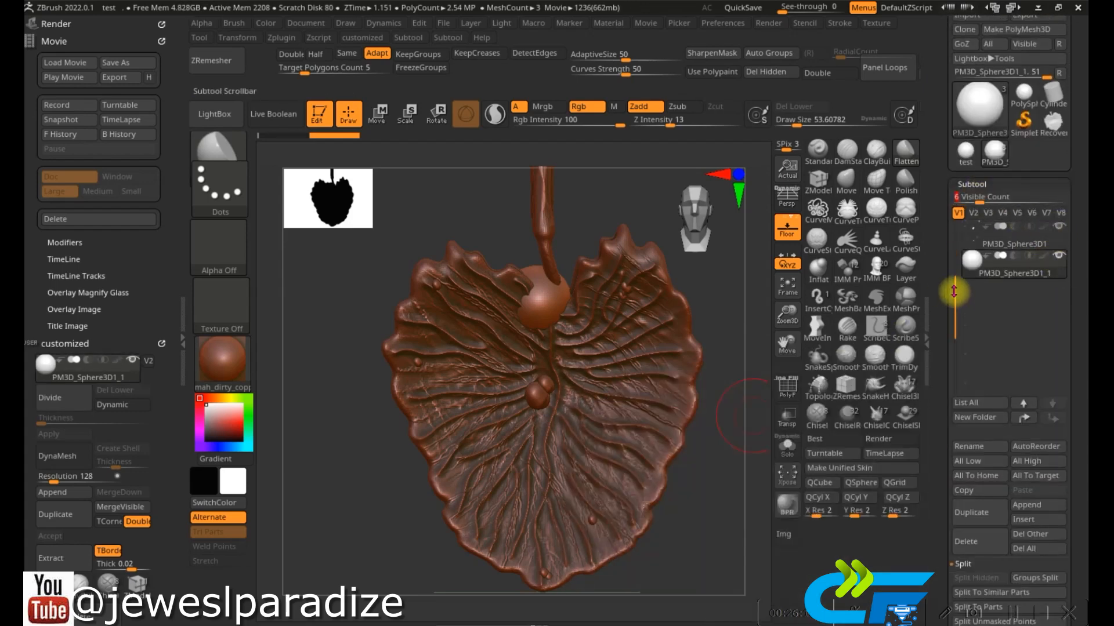
- Hide the leaf and droplet subtools, isolating the new sphere in side view
click(1059, 232)
click(1057, 255)
key(w)
drag(538, 216, 538, 318)
drag(538, 403, 548, 443)
key(q)
shift+drag(649, 371, 443, 367)
- Duplicate the sphere at about 0.88 scale, shift the copy towards the front and split the unmasked points into a separate subtool
key(w)
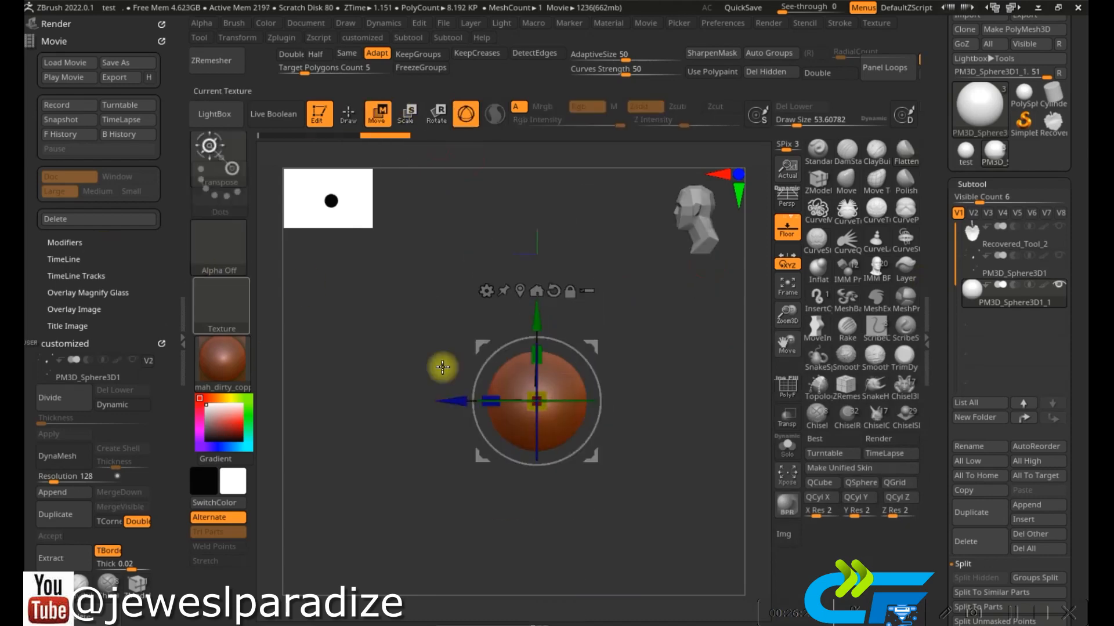
key(q)
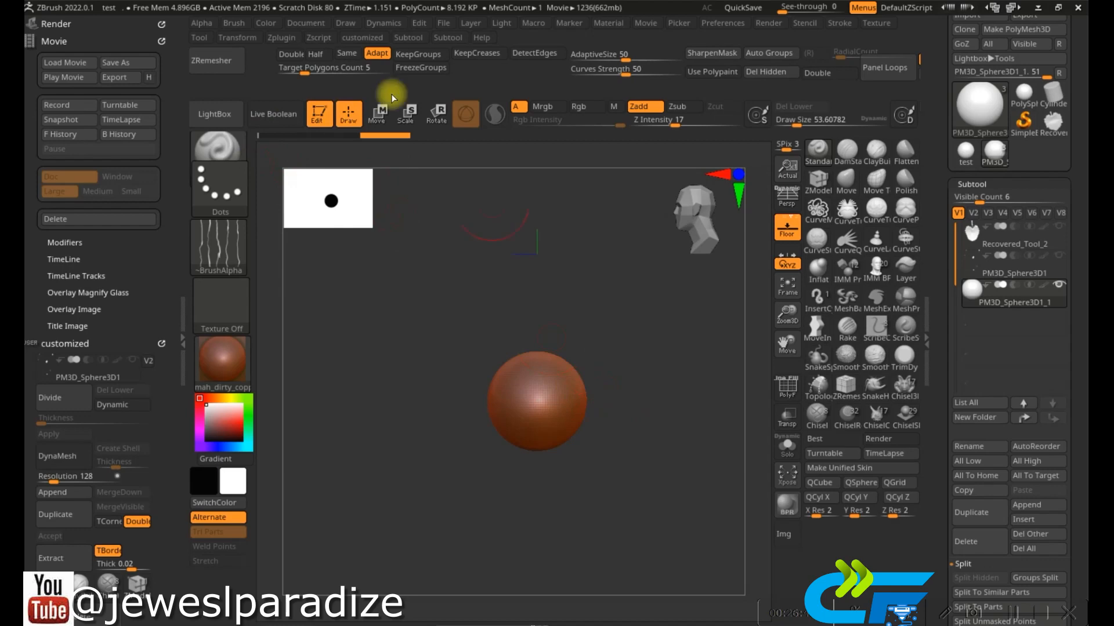
key(w)
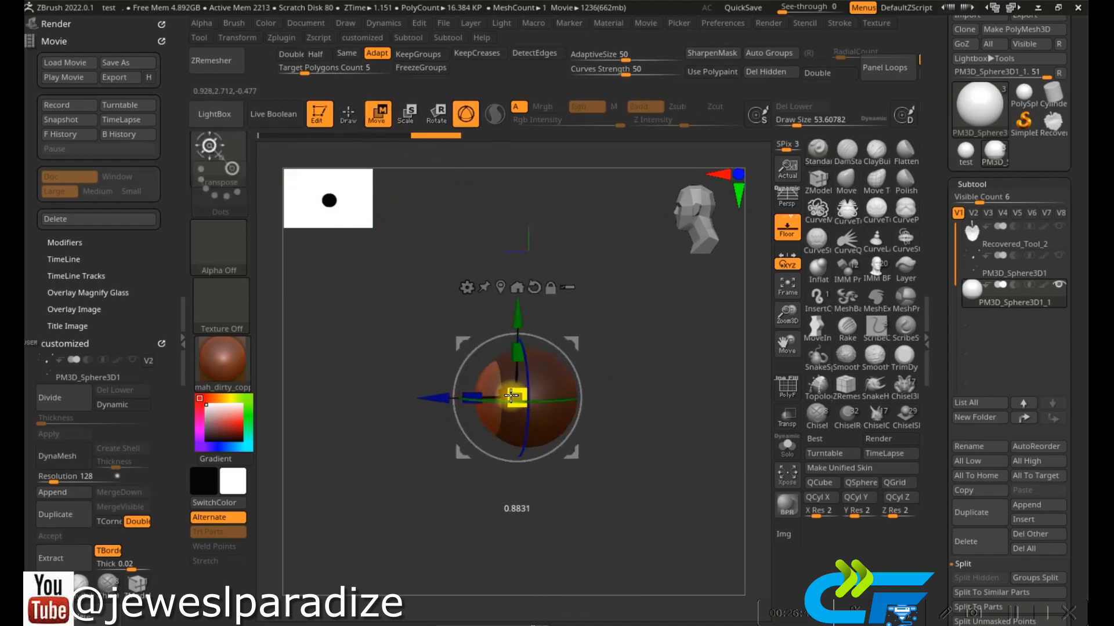
mouse_move(518, 412)
shift+right_down()
mouse_move(474, 397)
mouse_move(529, 406)
shift+right_up()
ctrl+right_drag(514, 472, 510, 444)
scroll(74, 396, down, 4)
click(92, 476)
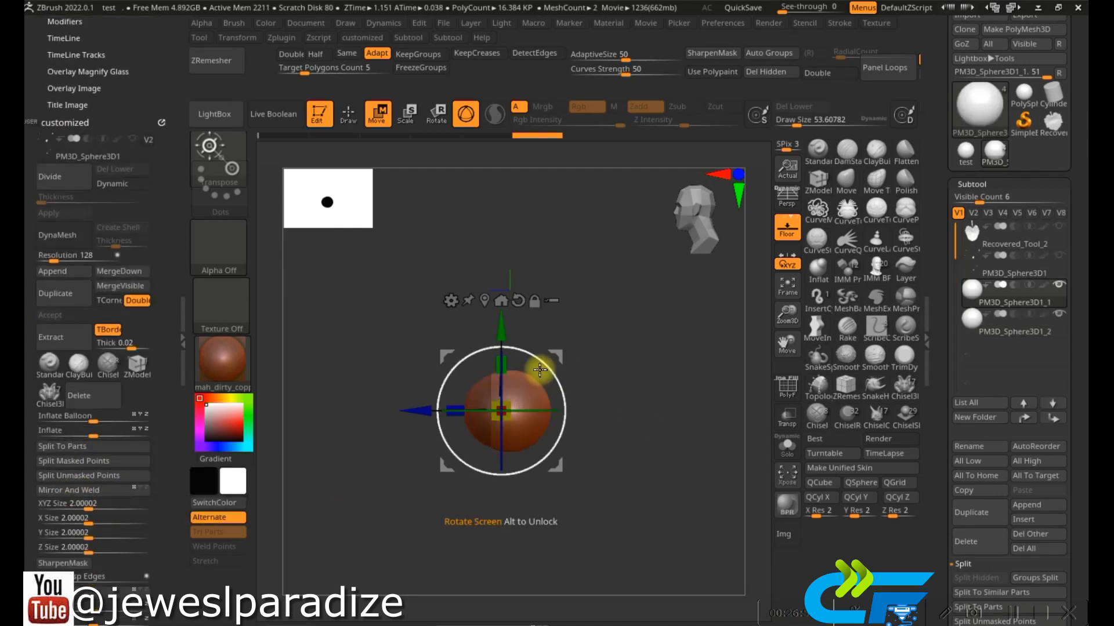
- Cut the larger sphere in half vertically in side view
click(348, 114)
ctrl+shift+drag(512, 520, 428, 302)
ctrl+shift+click(219, 144)
ctrl+shift+click(528, 260)
ctrl+shift+drag(517, 495, 418, 296)
shift+right_drag(569, 437, 518, 400)
ctrl+right_drag(518, 400, 551, 415)
- Subtract the smaller sphere from the half sphere with Live Boolean and DynaMesh the half sphere at resolution 88
click(274, 114)
click(1014, 313)
shift+right_drag(699, 415, 624, 469)
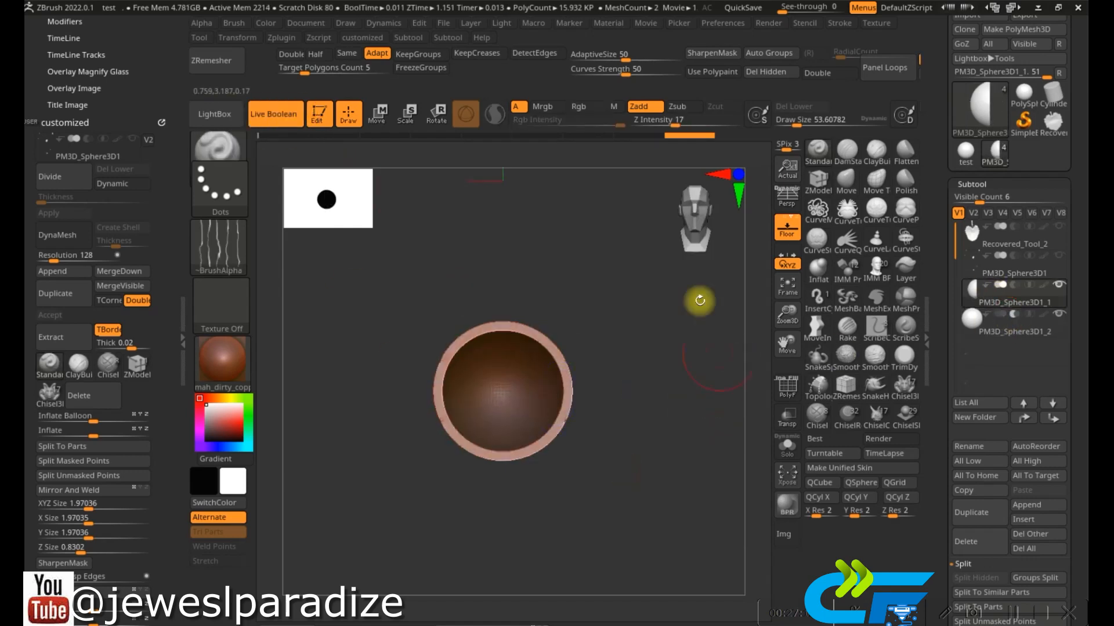
scroll(1011, 399, down, 10)
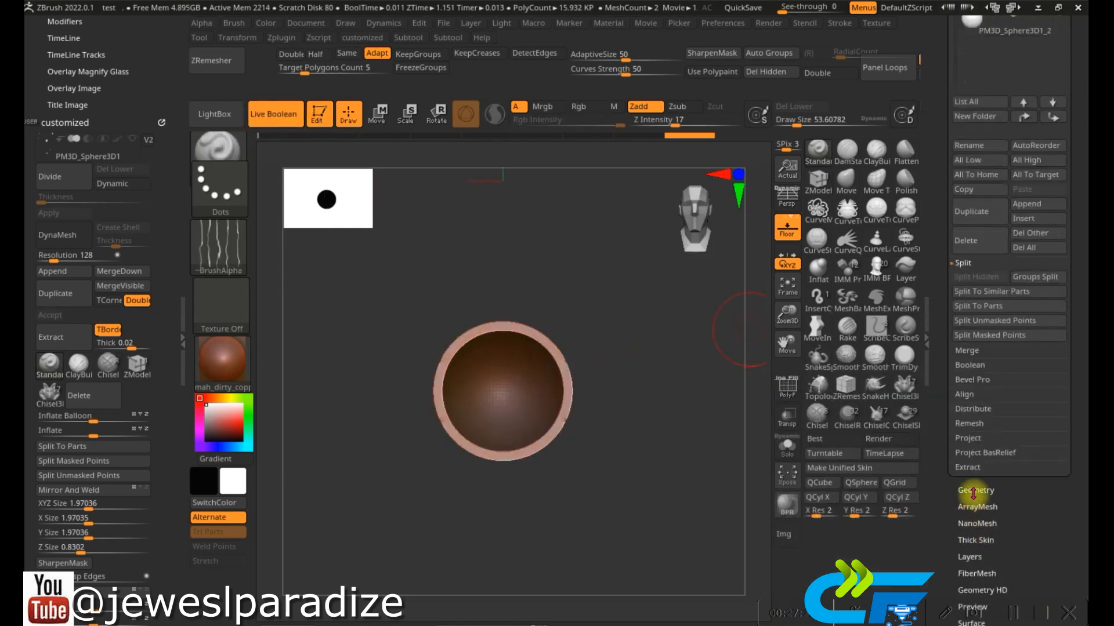
click(995, 232)
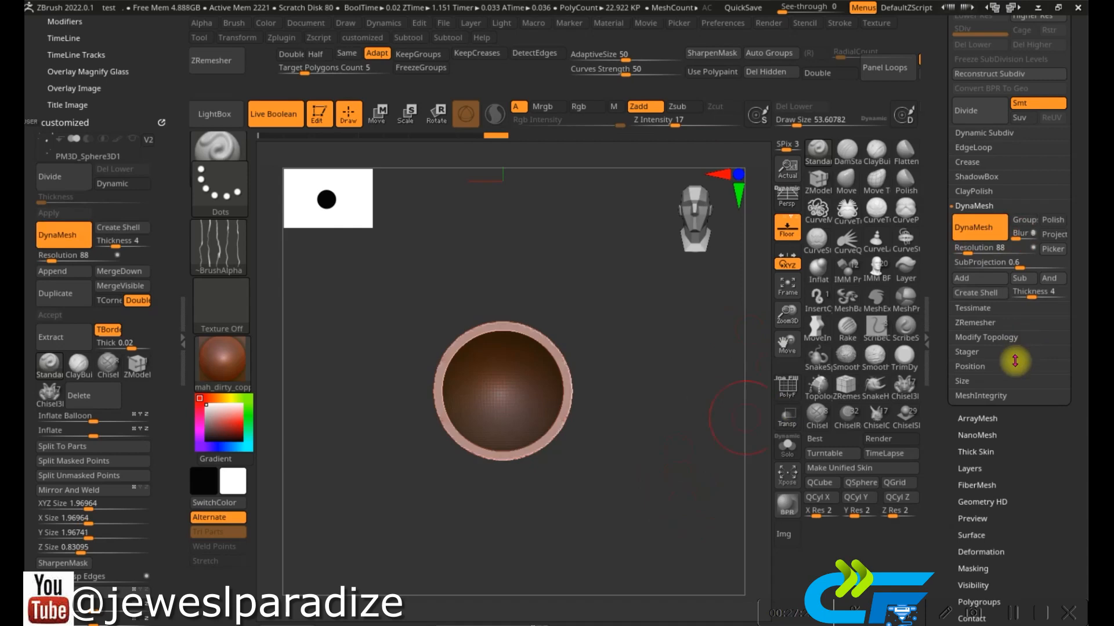
- Merge the subtracting sphere down into the half sphere and DynaMesh the result into one hollow shell
scroll(1020, 340, up, 10)
click(118, 272)
ctrl+drag(655, 356, 639, 464)
shift+drag(565, 357, 517, 375)
- Append a new Sphere3D and move it into the hollow of the half-sphere shell, aligning it from front and side
key(ctrl+a)
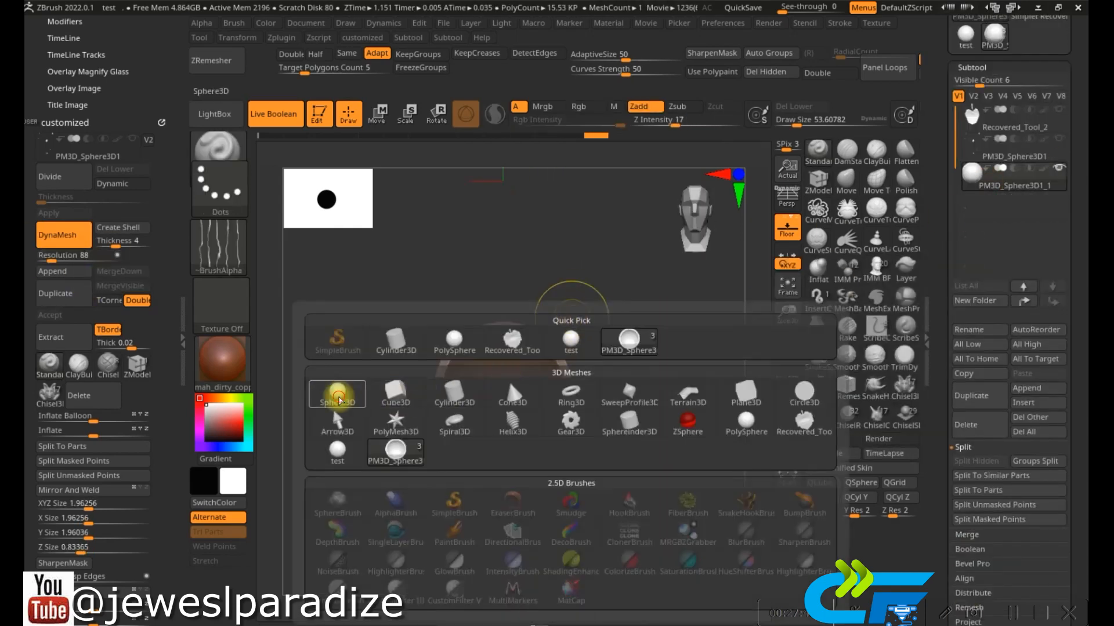
click(340, 397)
alt+click(510, 232)
click(378, 115)
alt+drag(586, 219, 546, 380)
mouse_move(516, 449)
mouse_down()
mouse_move(524, 455)
mouse_move(515, 445)
mouse_up()
drag(517, 371, 517, 366)
shift+drag(426, 458, 506, 463)
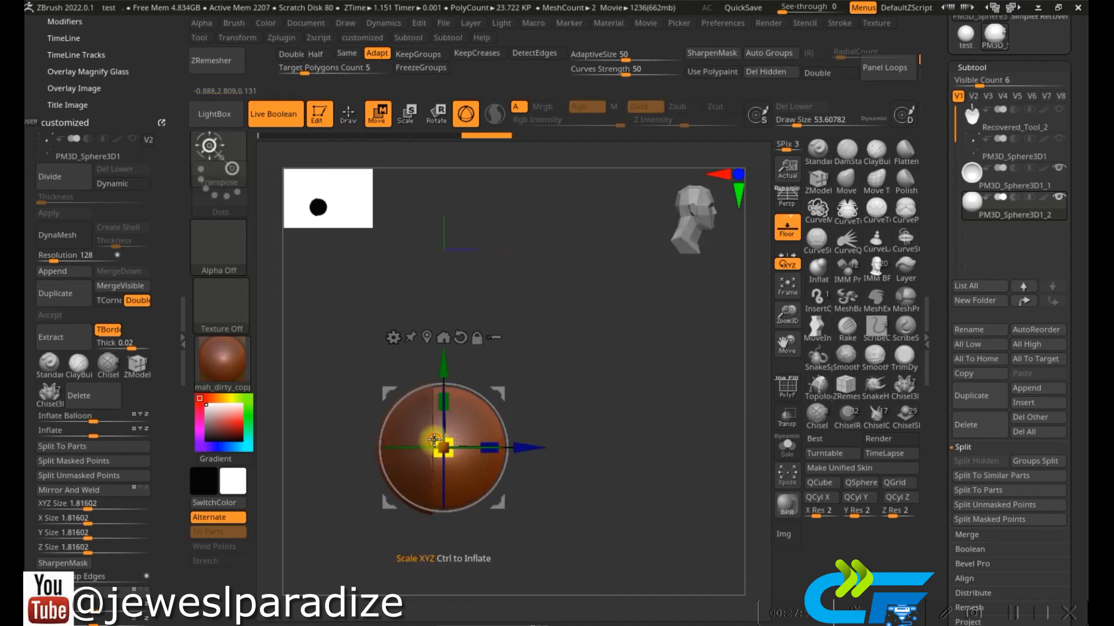
- Scale the new sphere to an XYZ size of about 1.66 and centre it inside the shell's rim
drag(434, 440, 432, 436)
shift+right_drag(503, 442, 458, 443)
alt+right_drag(547, 419, 602, 447)
ctrl+right_drag(572, 487, 533, 571)
drag(486, 468, 467, 476)
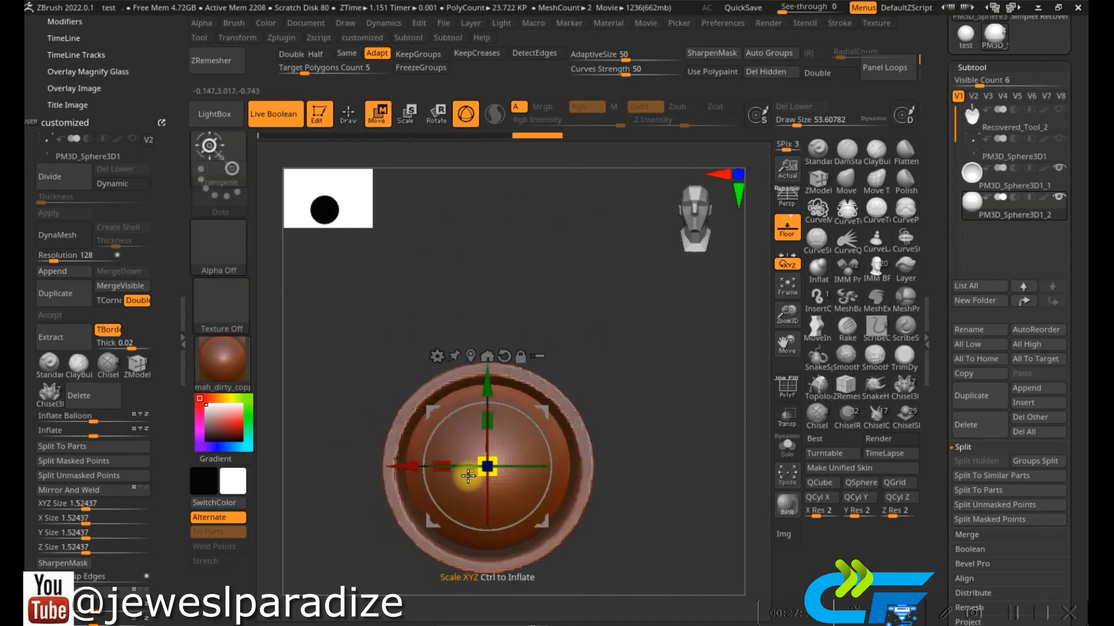
right_drag(467, 475, 533, 471)
drag(403, 460, 407, 456)
shift+right_drag(470, 471, 580, 455)
ctrl+right_drag(580, 455, 586, 429)
- Set the Standard brush to colour only with its alpha off and paint the inner sphere red
click(1009, 186)
click(1003, 210)
click(348, 114)
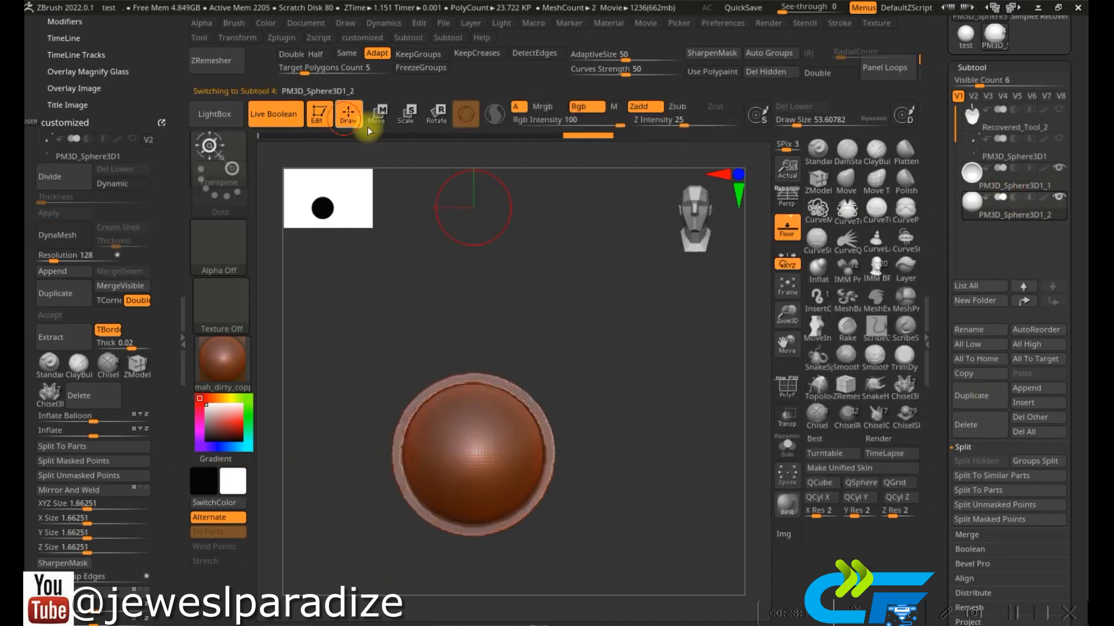
click(235, 426)
drag(497, 415, 421, 507)
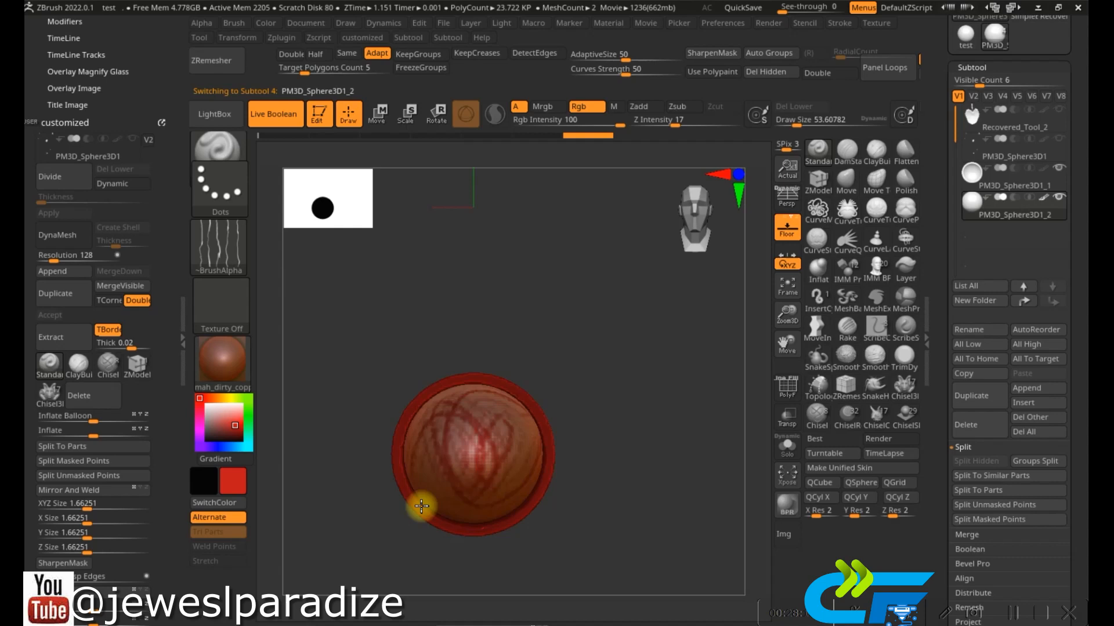
click(219, 246)
click(294, 258)
drag(494, 408, 487, 393)
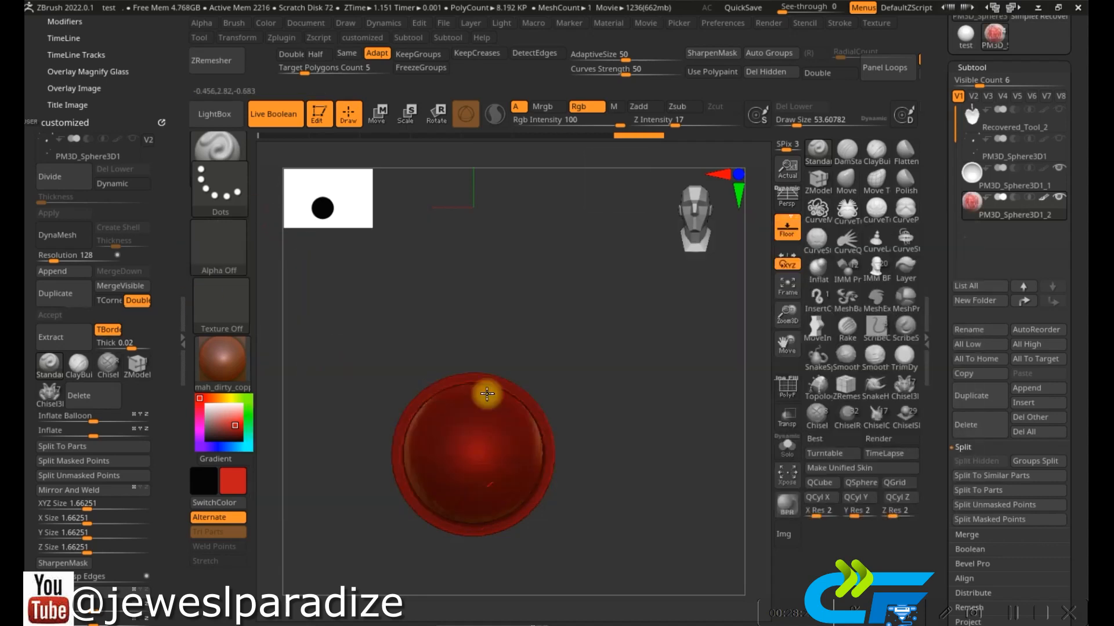
- Repaint the inner sphere yellow
click(207, 408)
click(232, 400)
drag(417, 413, 432, 491)
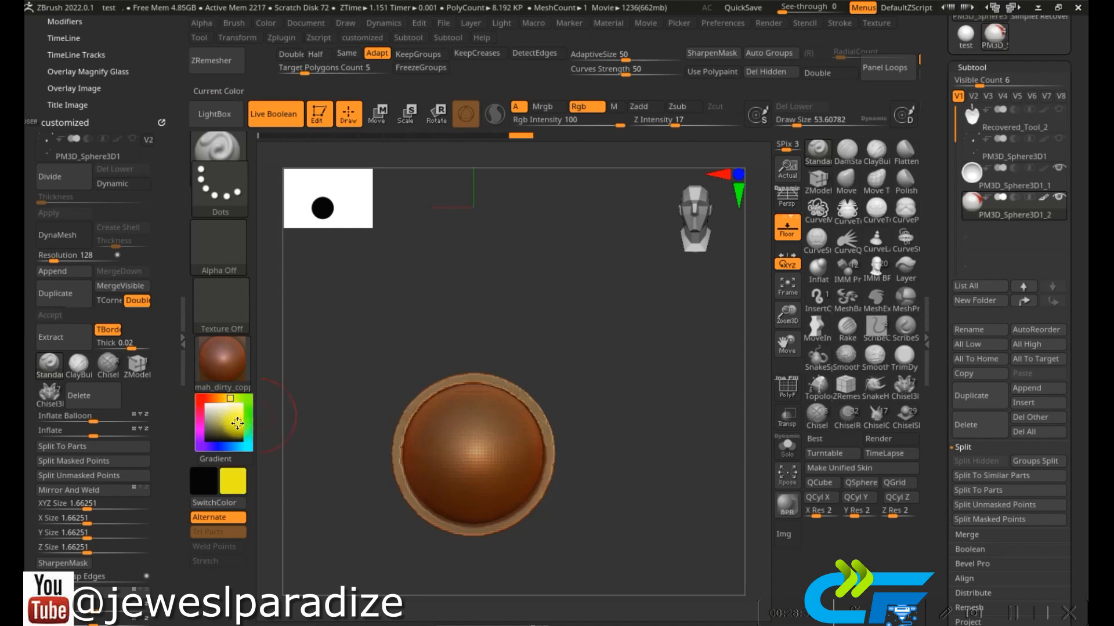
drag(501, 458, 522, 417)
- Paint the inner sphere green, turn Zadd back on and select the shell
click(248, 399)
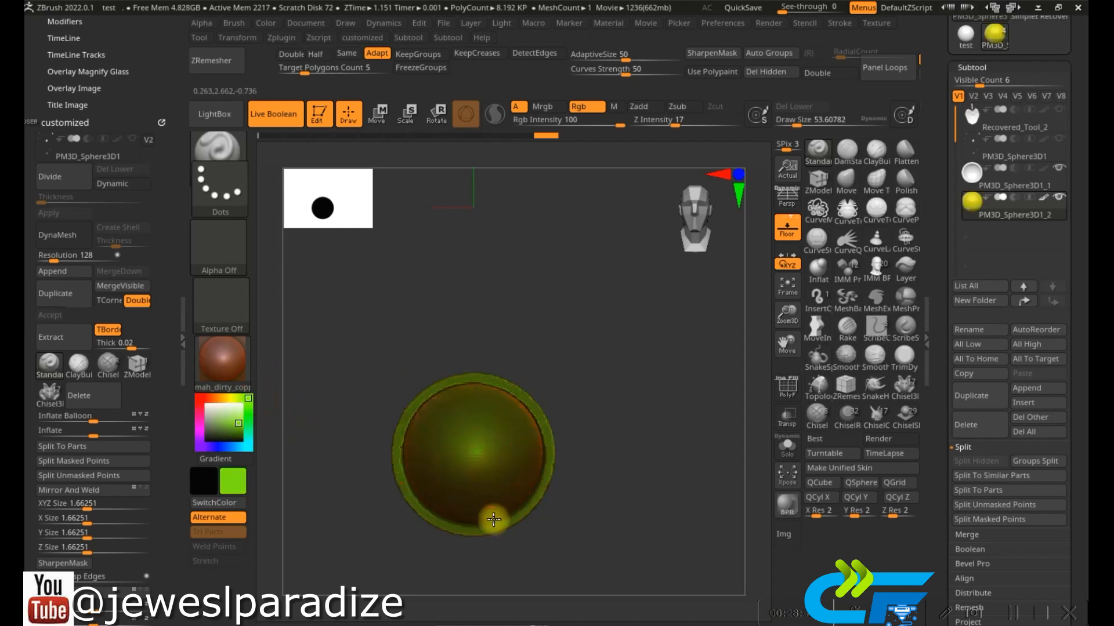
click(645, 106)
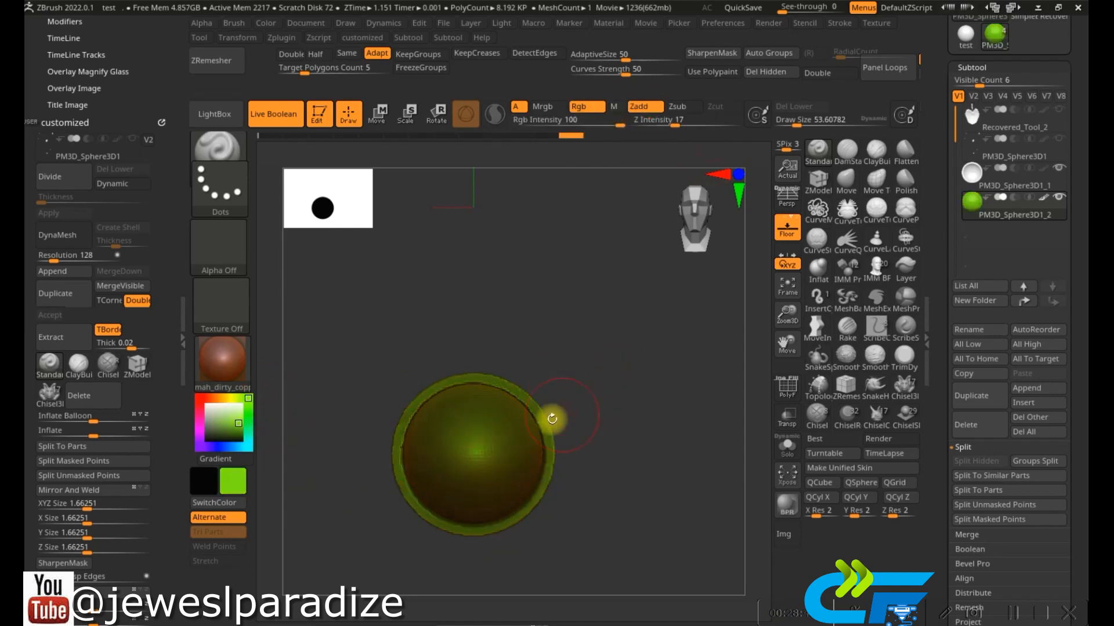
alt+click(541, 419)
- Show the leaf and droplets again and group the shell and green sphere in a new folder
click(206, 405)
drag(1037, 223, 1059, 239)
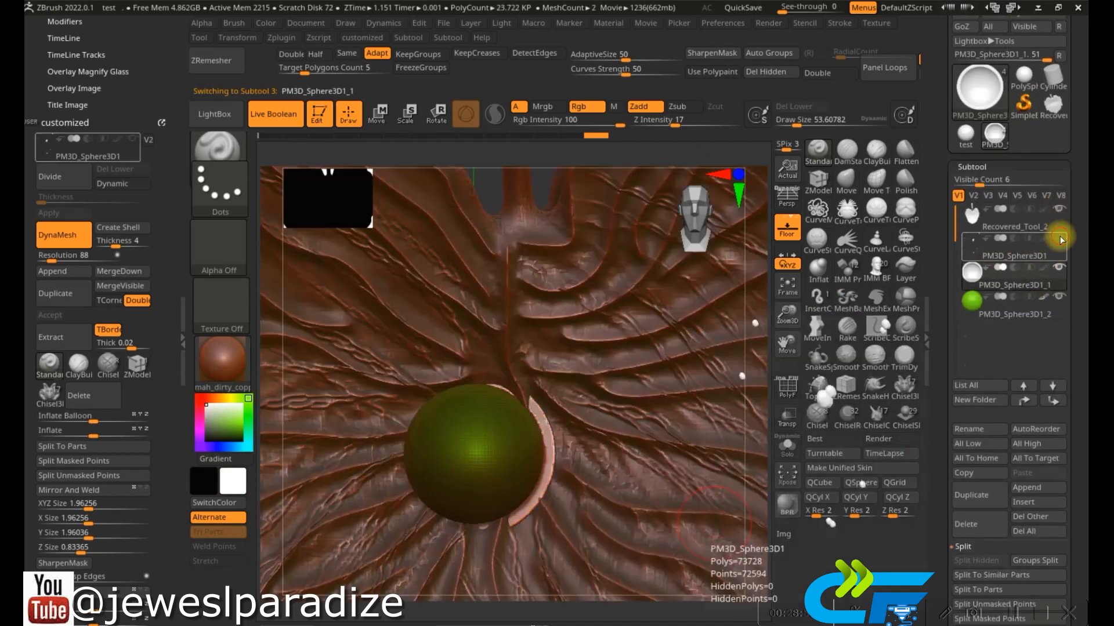
ctrl+right_drag(568, 530, 541, 452)
click(977, 404)
key(Return)
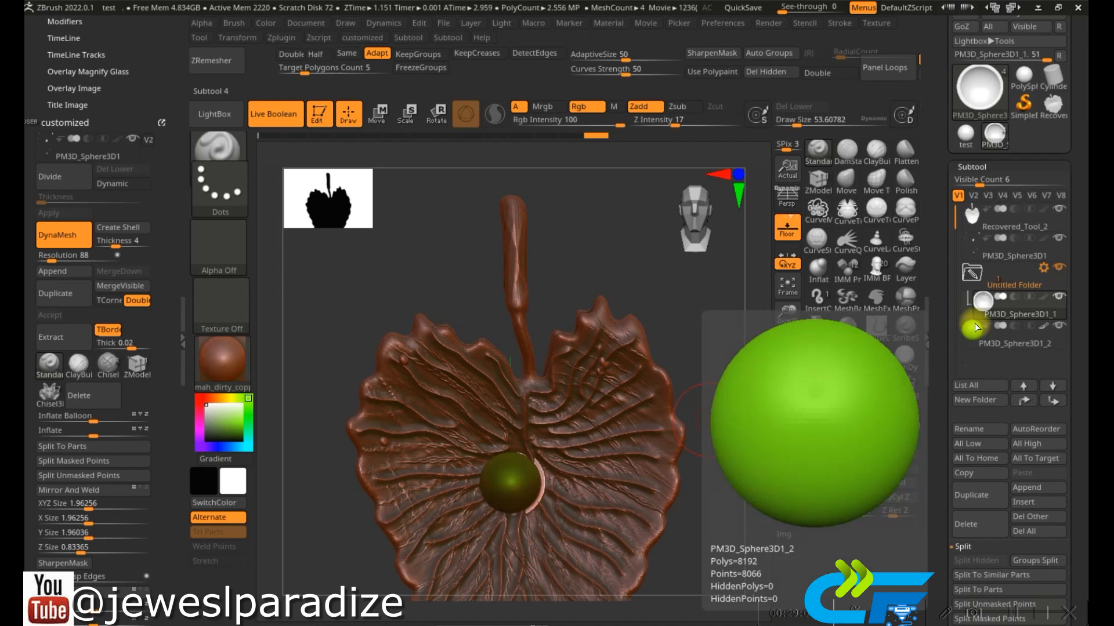
- Apply Transpose Set to the folder, shrink the shell to an XYZ size of about 1.10 and move the set onto the leaf's lower left
click(1043, 269)
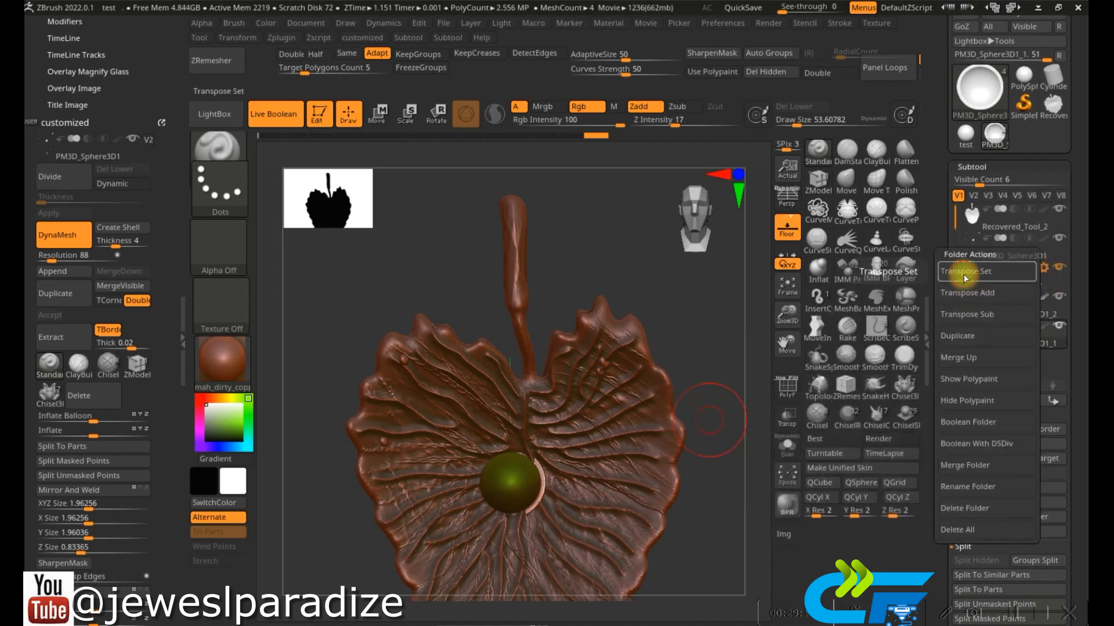
click(967, 275)
drag(565, 431, 522, 497)
shift+right_drag(595, 484, 471, 444)
mouse_move(390, 477)
mouse_down()
mouse_move(399, 477)
mouse_move(376, 474)
mouse_up()
shift+right_drag(521, 454, 572, 471)
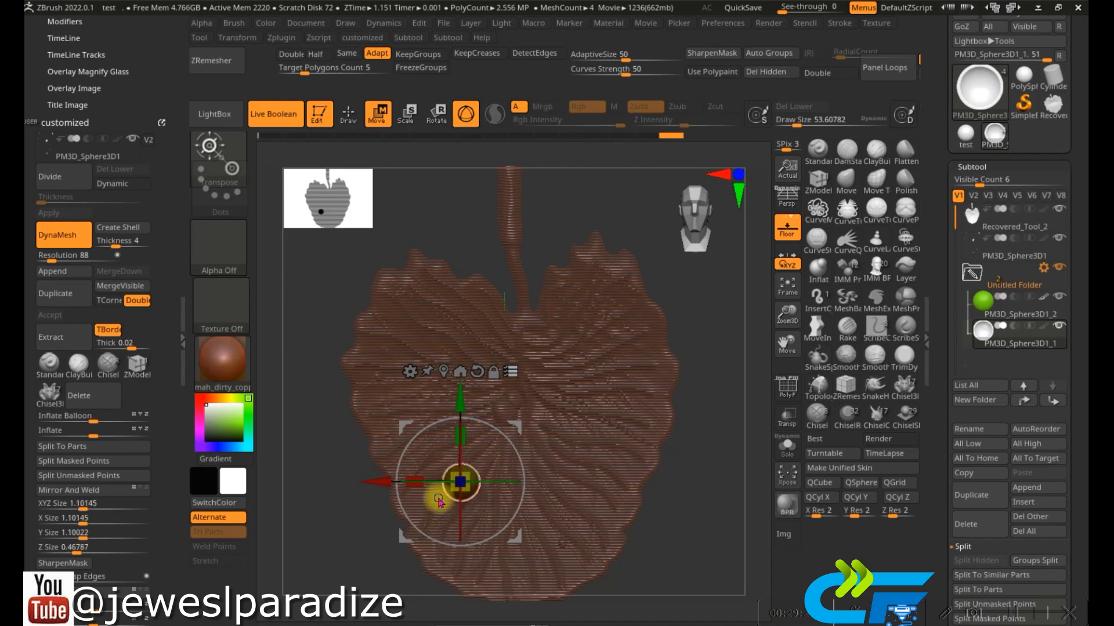
- Seat the shell and sphere against the leaf surface, return to drawing mode and turn off Live Boolean
right_drag(439, 502, 516, 493)
ctrl+right_drag(516, 493, 562, 485)
drag(543, 488, 523, 487)
shift+right_drag(561, 488, 522, 479)
click(347, 116)
ctrl+right_drag(493, 390, 491, 474)
click(274, 114)
ctrl+right_drag(536, 396, 538, 461)
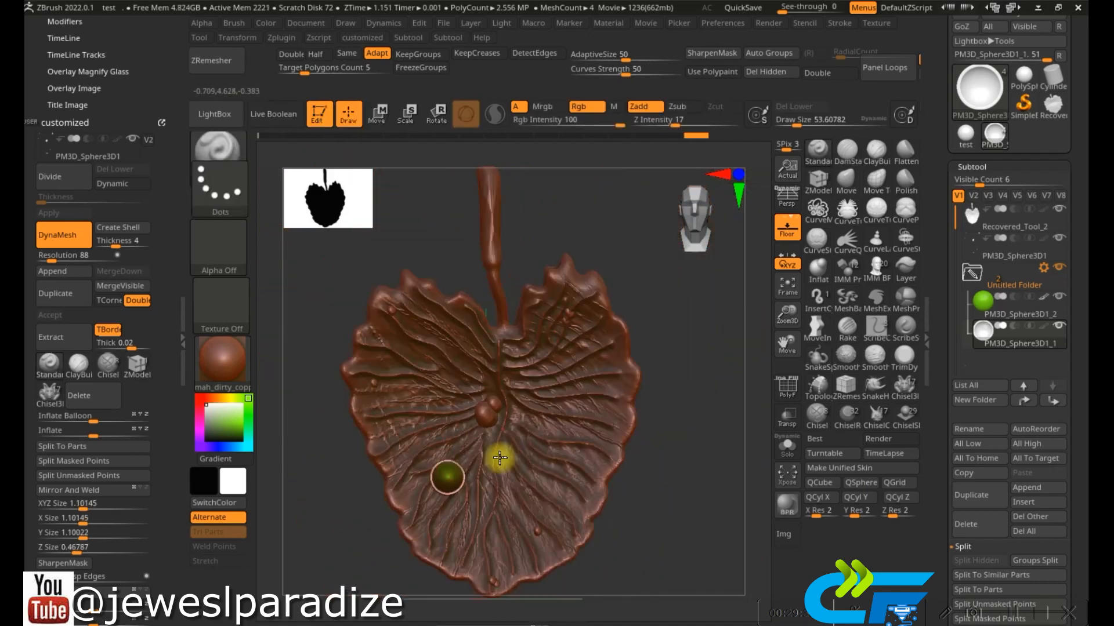
- Duplicate the folder containing the shell and green sphere
click(1041, 269)
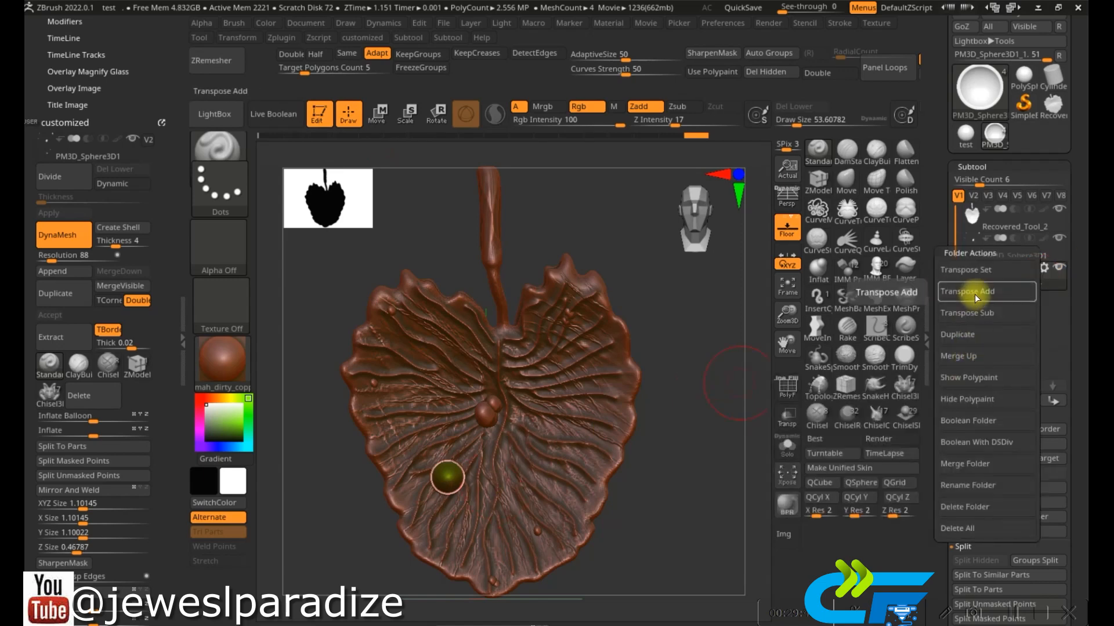
click(974, 335)
click(853, 367)
- Try to move the duplicated set to the leaf's right lobe, inspect the folders and undo the move
click(377, 114)
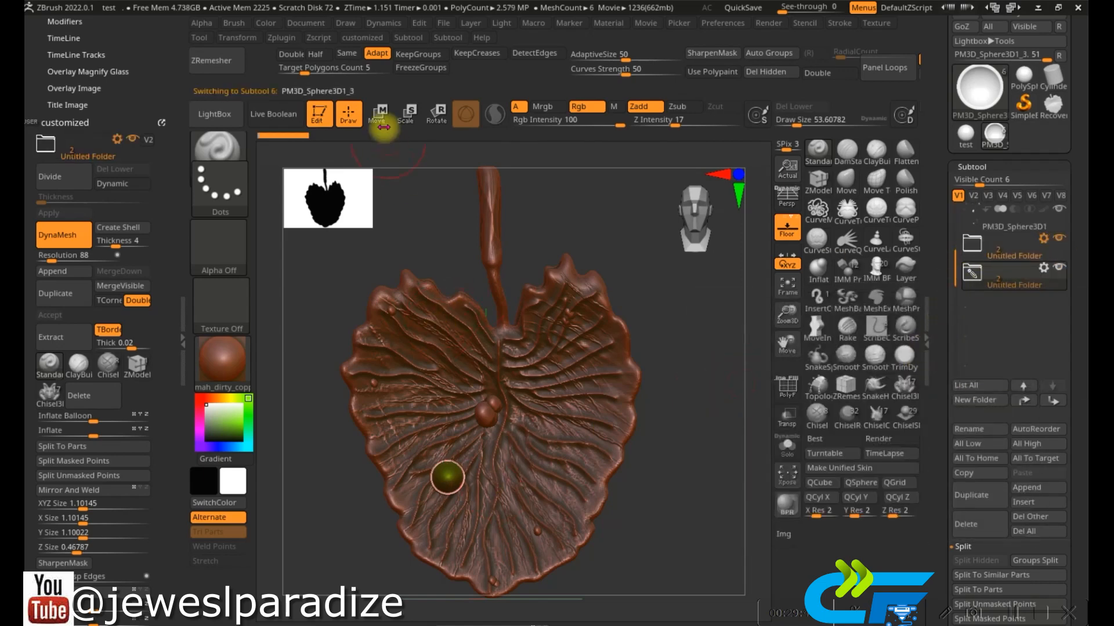
click(551, 399)
key(q)
mouse_move(678, 452)
mouse_down()
mouse_move(599, 460)
mouse_move(655, 444)
mouse_up()
click(1043, 239)
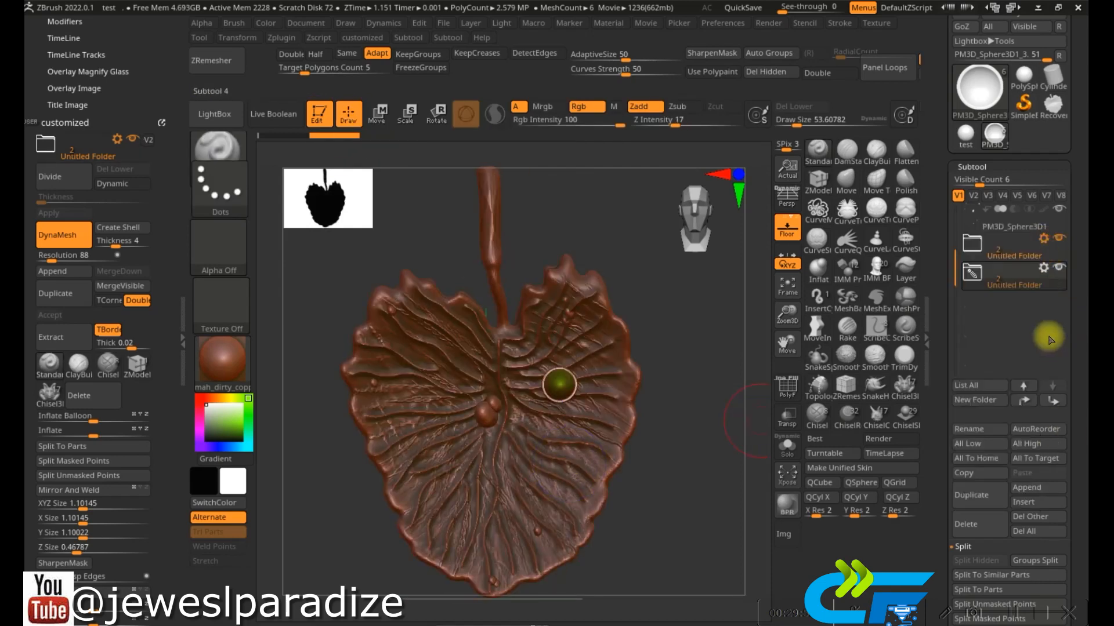
click(973, 245)
click(1041, 240)
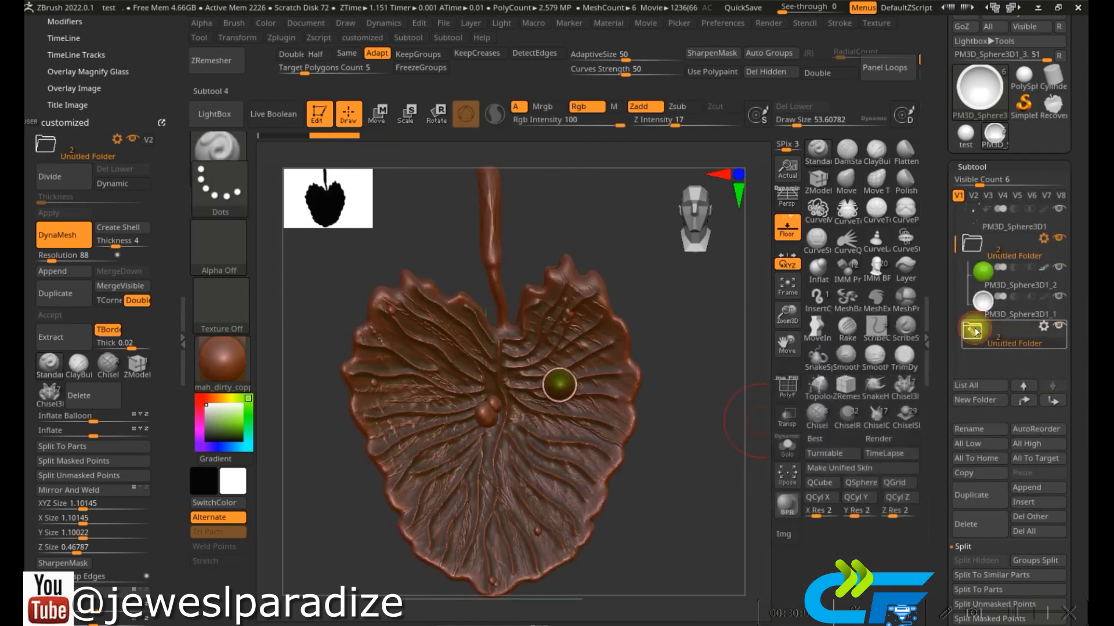
click(973, 330)
key(ctrl+z)
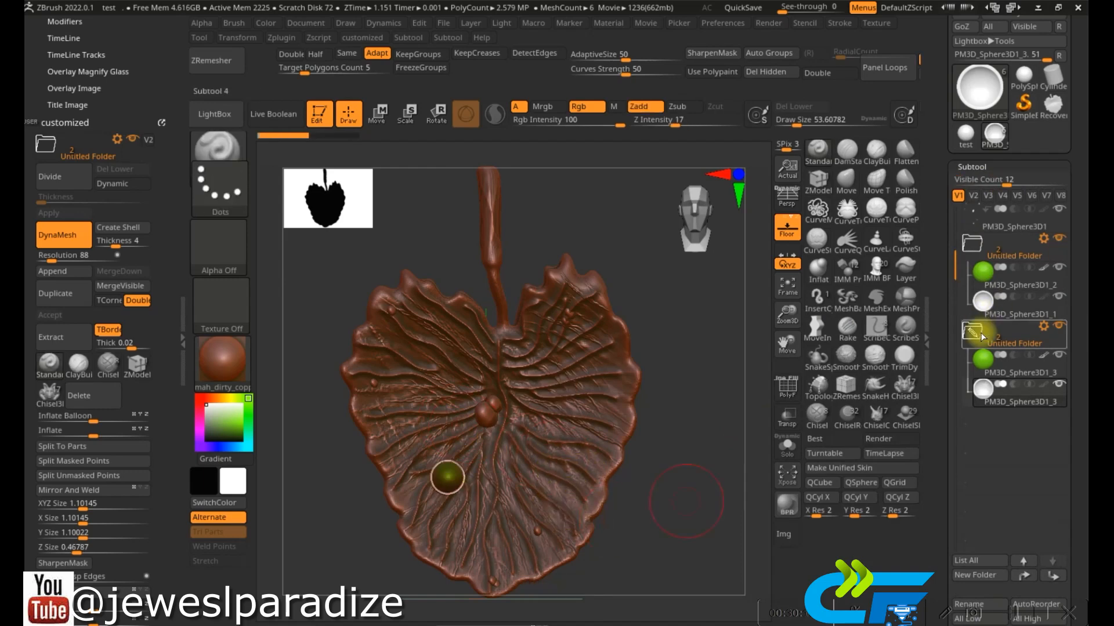
- Transpose the duplicated shell and sphere, placing them on the leaf's right lobe and tilting them to follow the surface
click(973, 330)
key(w)
mouse_move(502, 419)
mouse_down()
mouse_move(642, 334)
mouse_move(501, 445)
mouse_up()
click(350, 115)
mouse_move(436, 377)
right_down()
mouse_move(522, 419)
mouse_move(470, 511)
right_up()
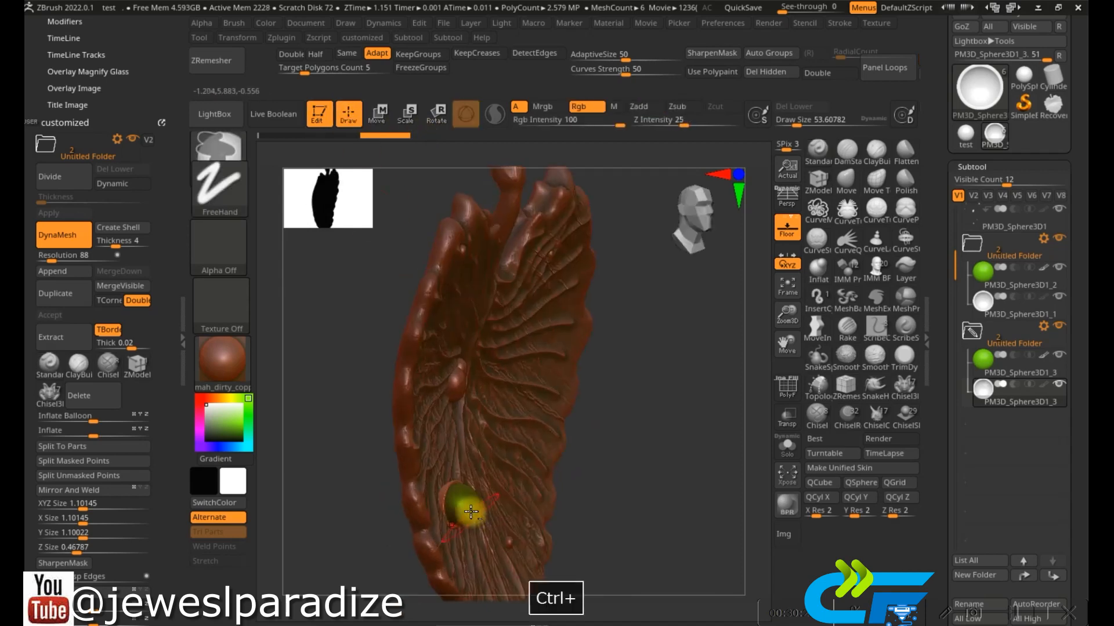
key(w)
right_drag(459, 458, 504, 411)
ctrl+drag(522, 397, 677, 276)
key(ctrl+z)
right_drag(426, 445, 459, 443)
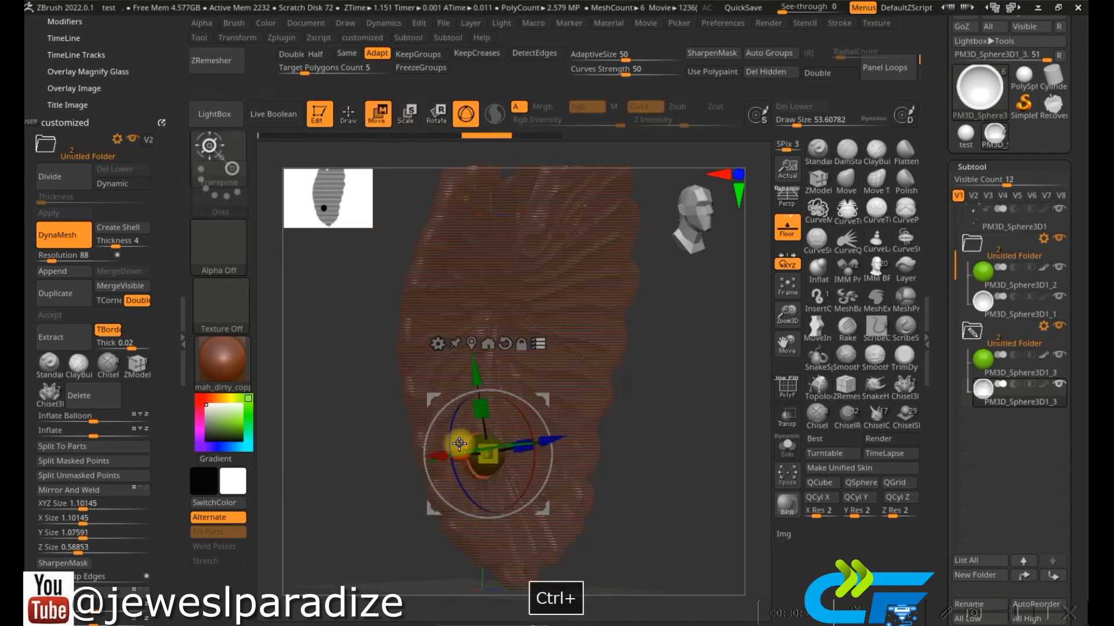
key(q)
mouse_move(537, 353)
right_down()
mouse_move(507, 492)
mouse_move(527, 428)
mouse_move(500, 493)
mouse_move(505, 410)
right_up()
- Collapse the expanded folders and duplicate the second shell-and-sphere folder
click(972, 330)
click(971, 242)
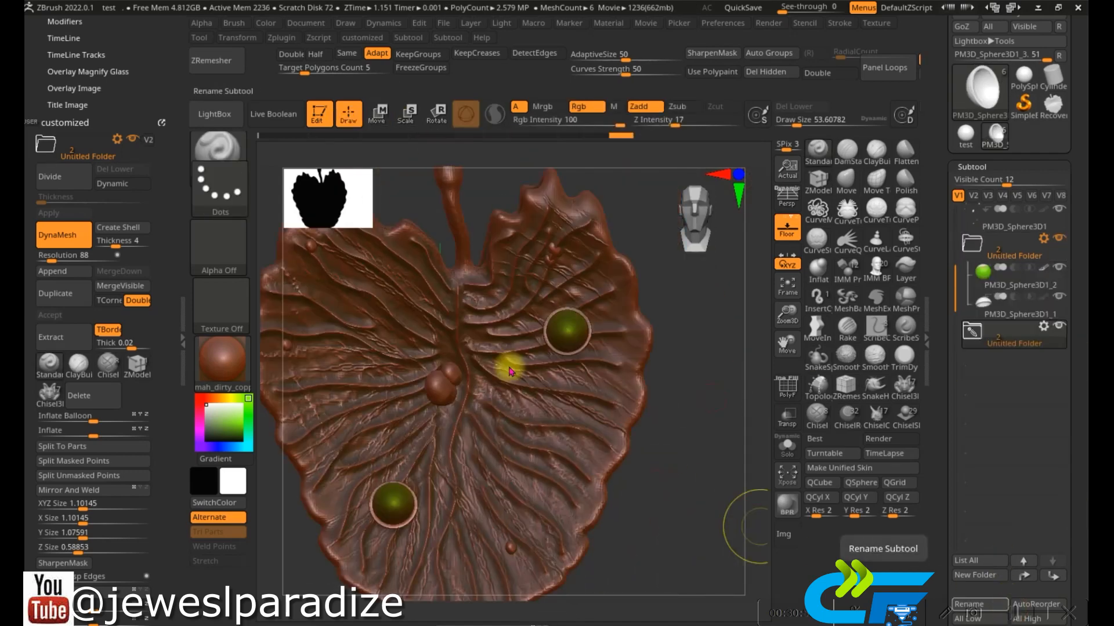
right_drag(509, 370, 600, 400)
click(1004, 246)
click(973, 277)
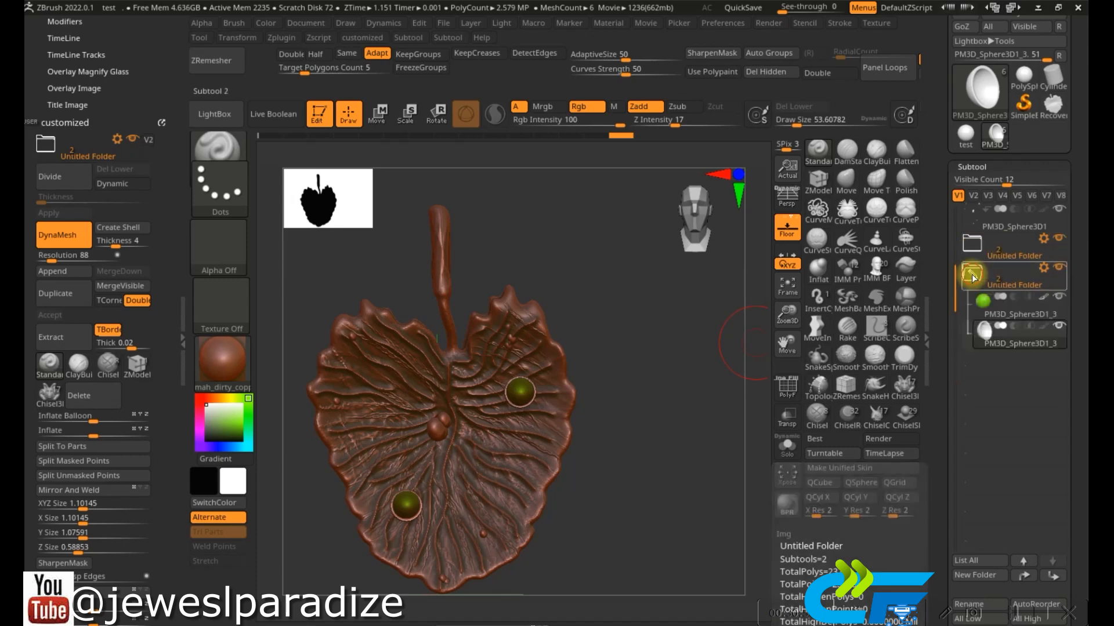
click(973, 278)
click(1043, 268)
click(984, 330)
click(995, 258)
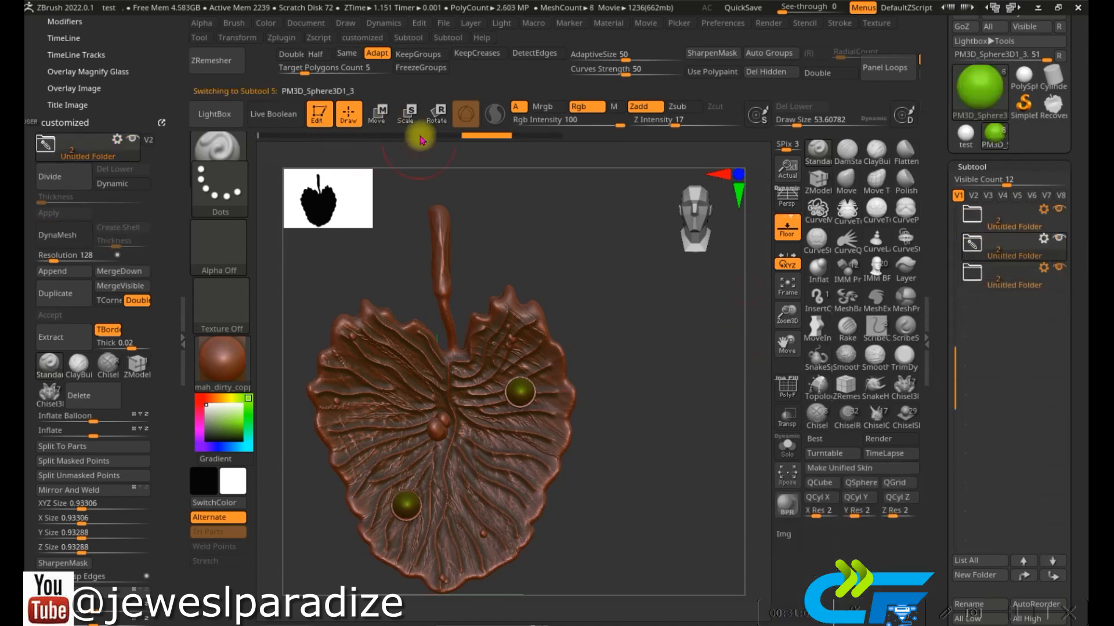
- Move the third set beside the lower-left one and scale its green sphere to an XYZ size of about 0.71
click(1043, 239)
click(979, 243)
drag(461, 444, 489, 462)
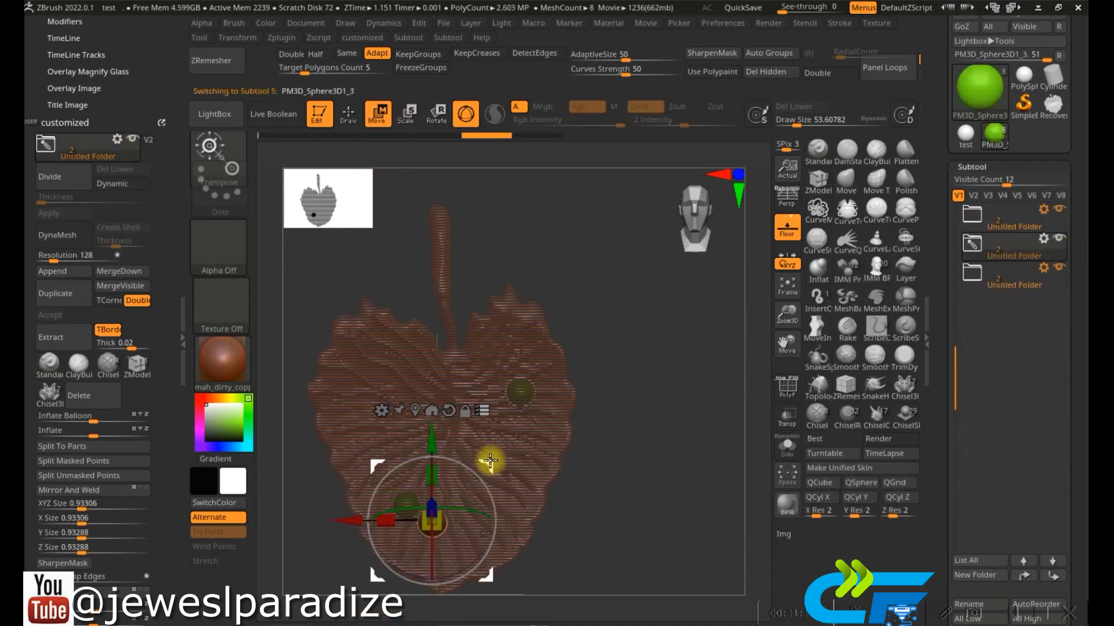
ctrl+right_drag(522, 534, 556, 598)
right_drag(476, 544, 511, 537)
drag(428, 521, 437, 532)
- Fine-tune the small set's position so it sits on the leaf surface, and return to drawing mode
ctrl+right_drag(447, 540, 477, 430)
drag(505, 362, 516, 373)
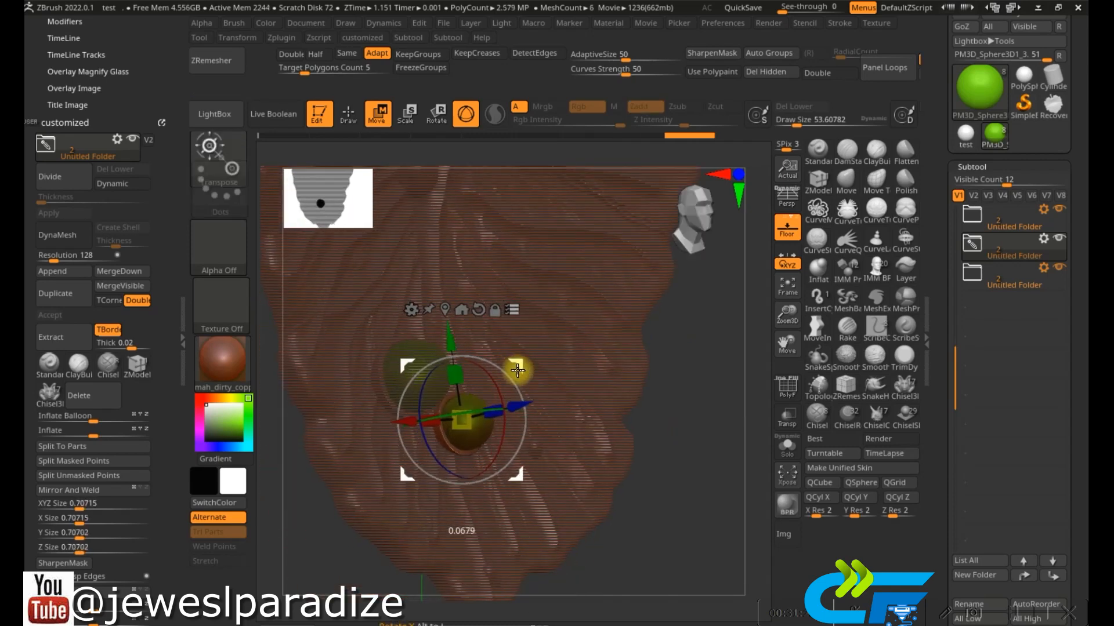
right_drag(545, 399, 556, 423)
drag(509, 368, 517, 371)
mouse_move(536, 400)
right_down()
mouse_move(562, 426)
mouse_move(546, 500)
mouse_move(502, 348)
right_up()
click(349, 116)
mouse_move(447, 372)
ctrl+right_down()
mouse_move(472, 465)
mouse_move(504, 450)
mouse_move(496, 480)
mouse_move(493, 403)
ctrl+right_up()
ctrl+right_drag(516, 506, 519, 459)
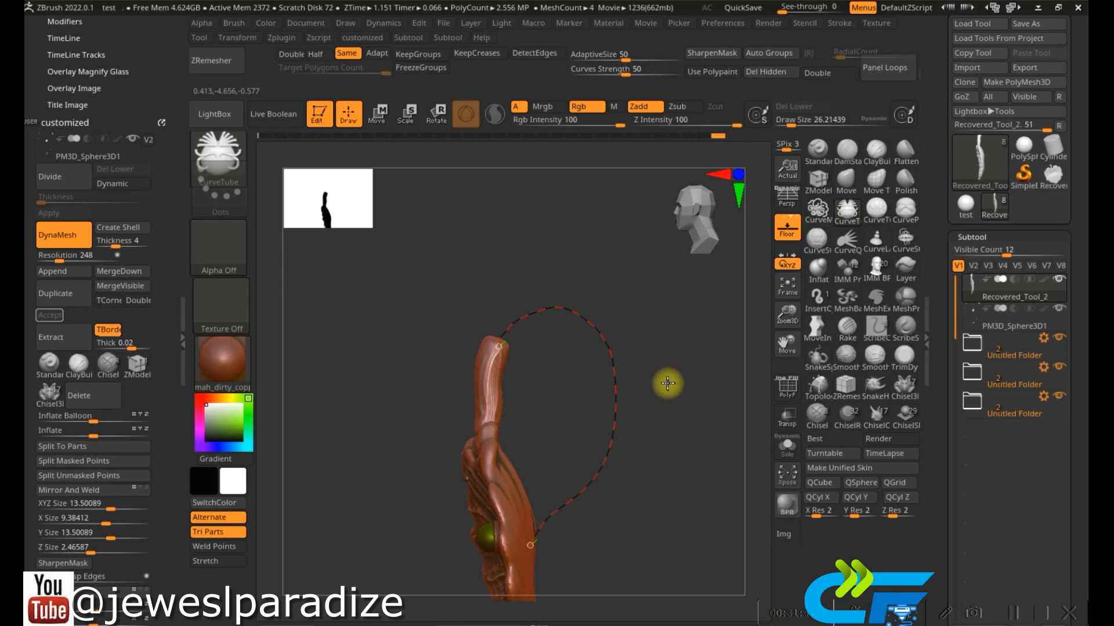
- Undo the thick tube, redraw the CurveTube loop from the leaf's back to the stem's tip and set the draw size to about 4.8
click(624, 345)
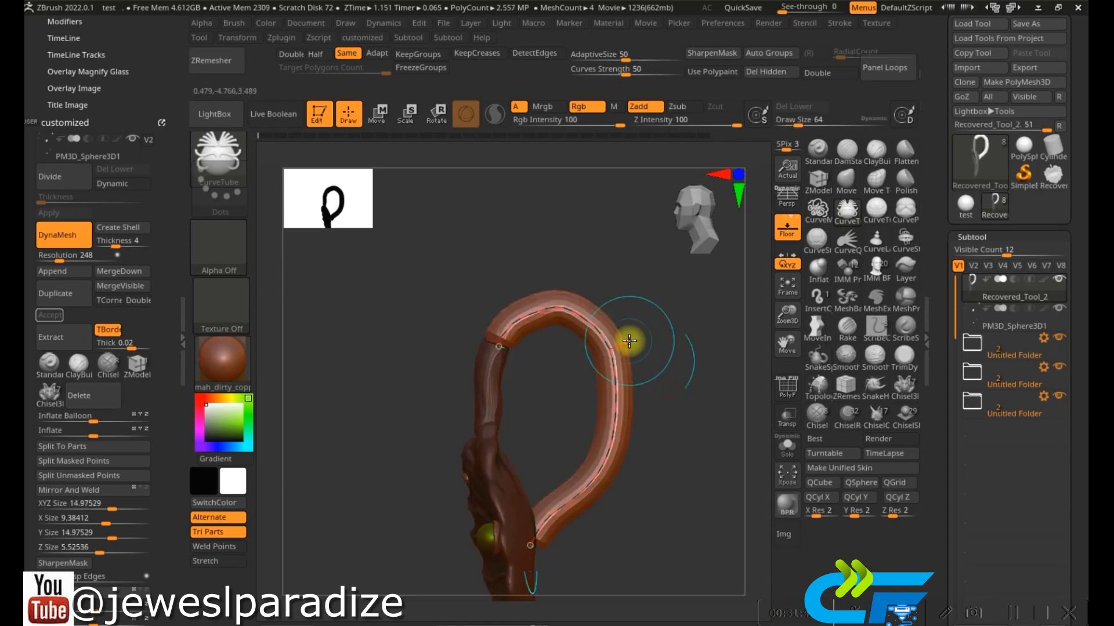
key(ctrl+z)
drag(597, 527, 453, 297)
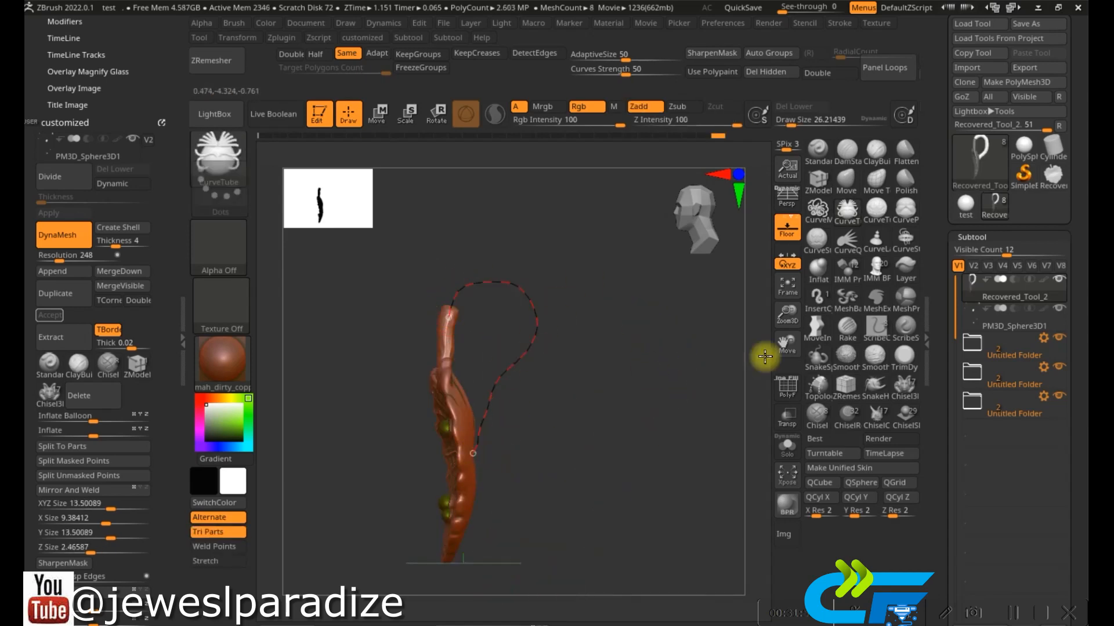
click(503, 406)
key(space)
drag(565, 366, 554, 368)
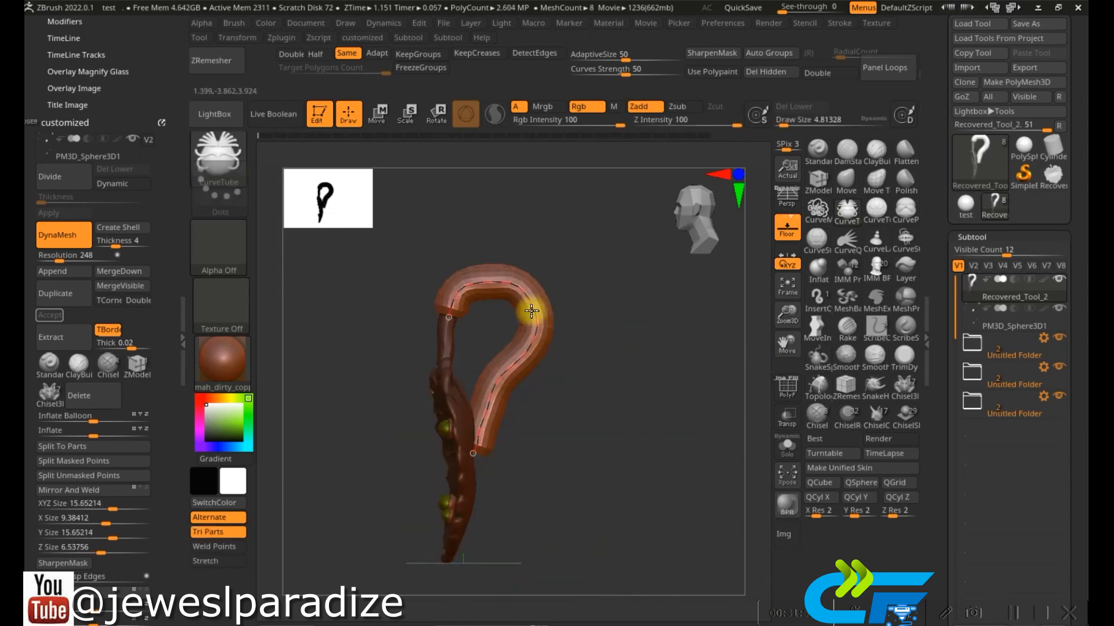
- Try the loop's tube at a draw size of about 10.4 and undo the last curve changes
key(space)
click(599, 377)
drag(593, 376, 583, 376)
key(ctrl+z)
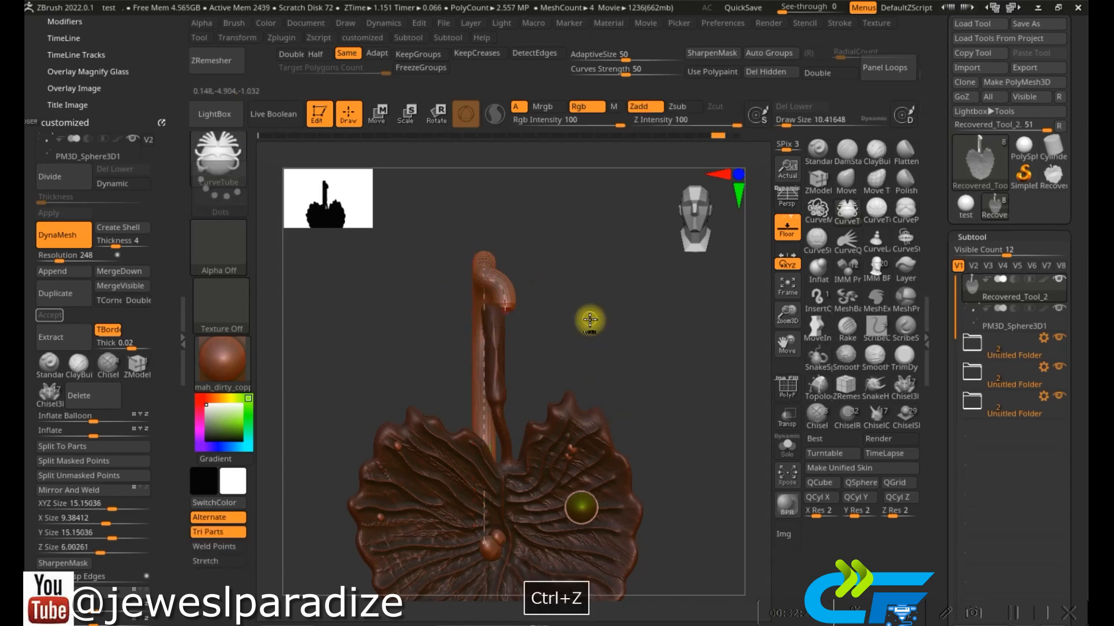
key(ctrl+z)
key(ctrl+shift+z)
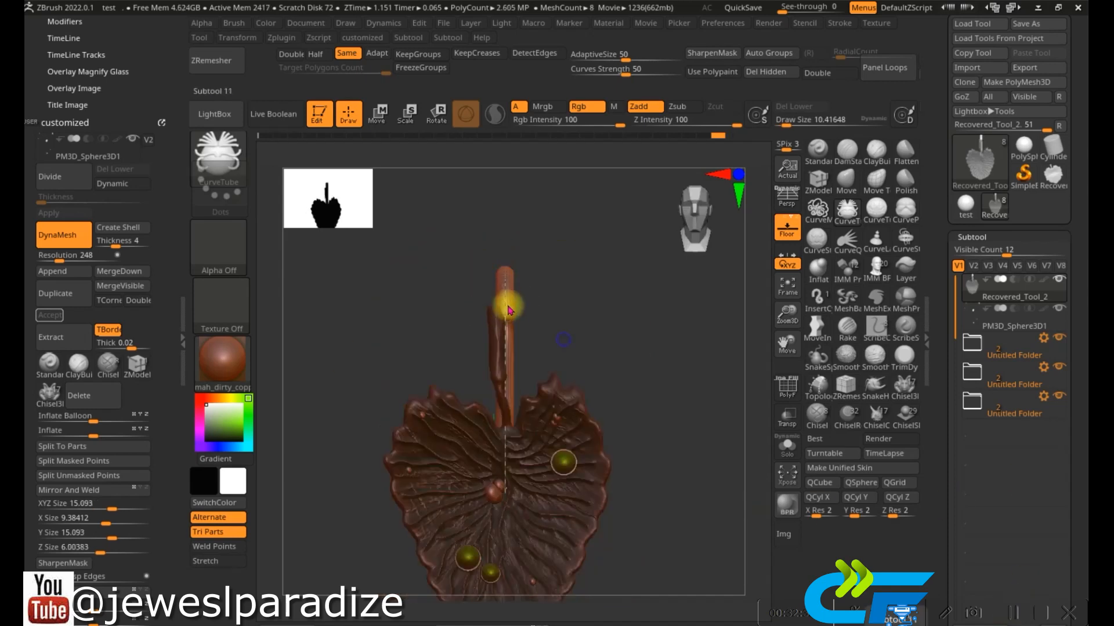
key(ctrl+z)
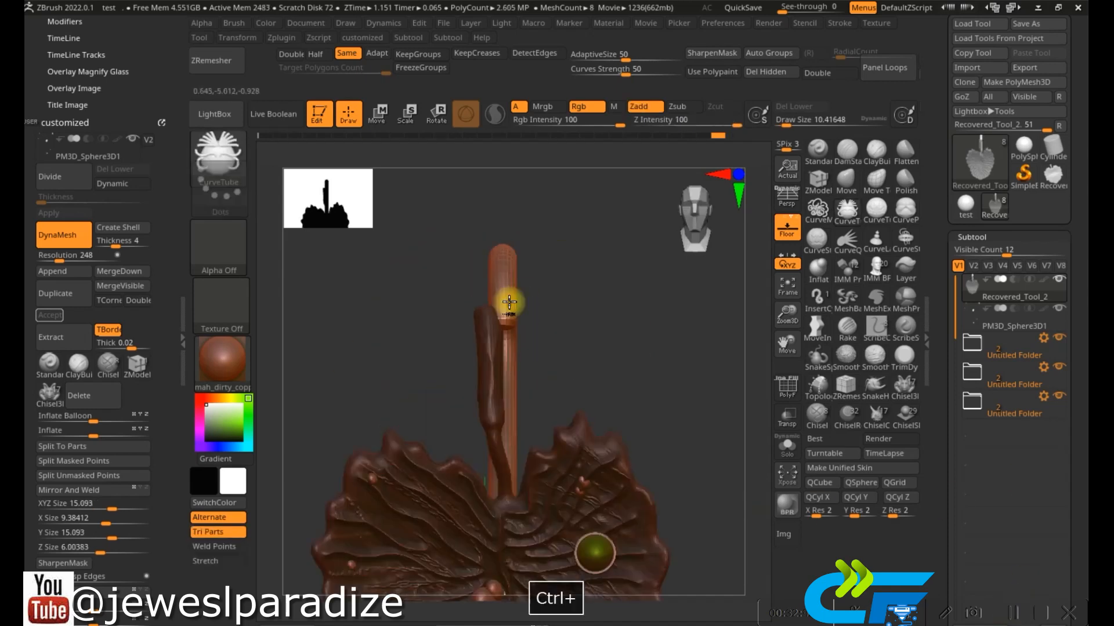
- Align the loop's curve with the stem's tip and apply the tube at a draw size of about 4.8
mouse_move(502, 325)
mouse_down()
mouse_move(503, 338)
mouse_move(493, 328)
mouse_up()
drag(574, 313, 497, 317)
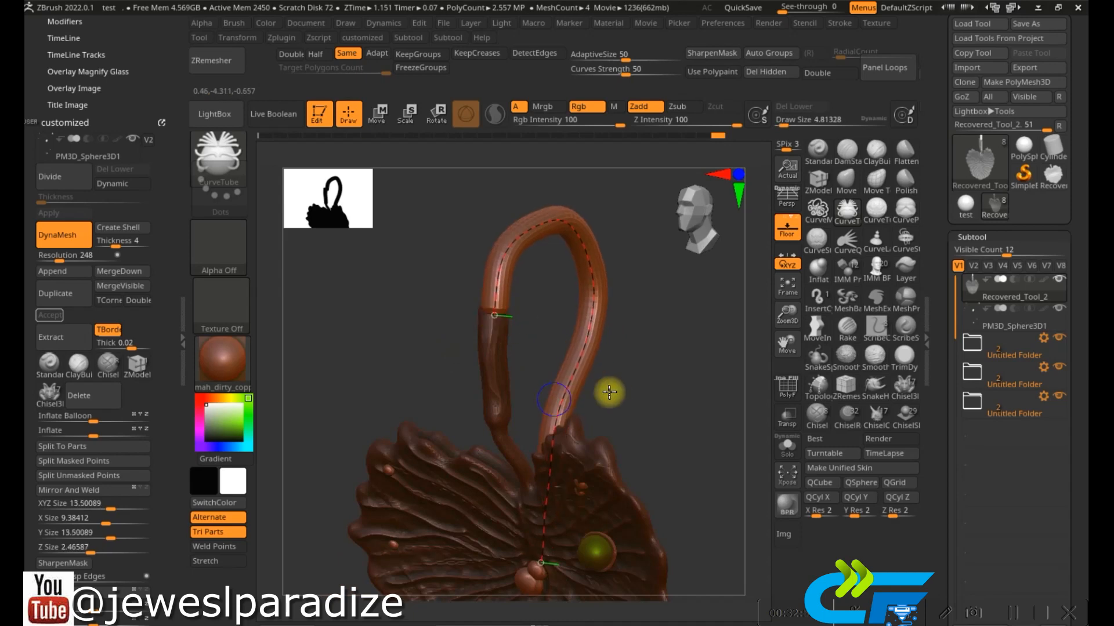
drag(612, 397, 614, 345)
drag(643, 287, 642, 293)
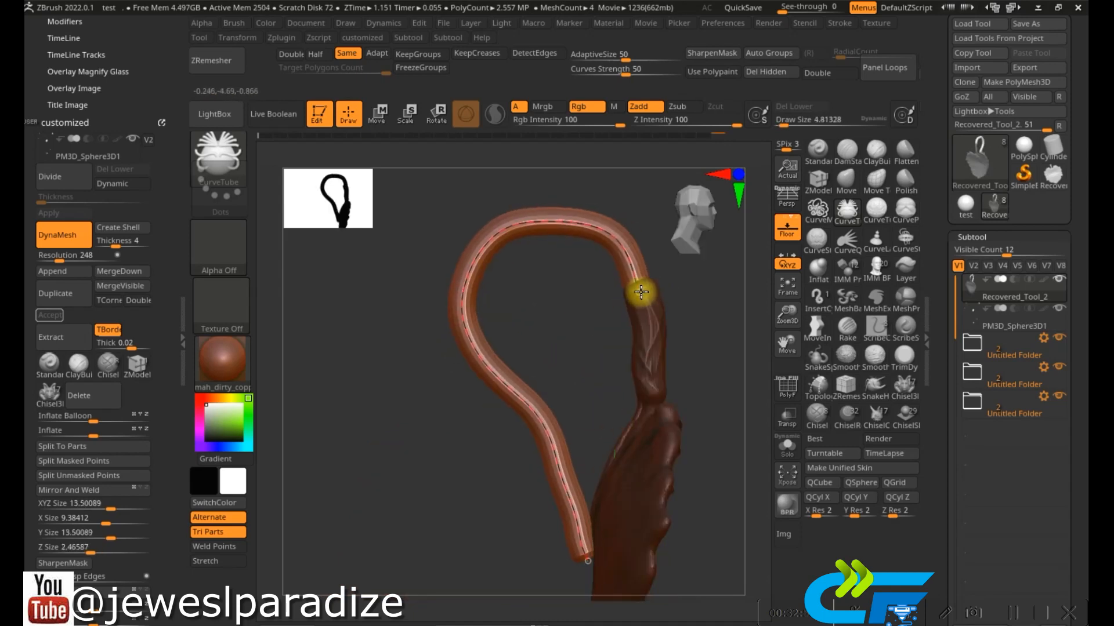
- Adjust the CurveTube loop's ends so they meet the stem's tip and the back of the leaf from several angles
alt+drag(569, 385, 527, 319)
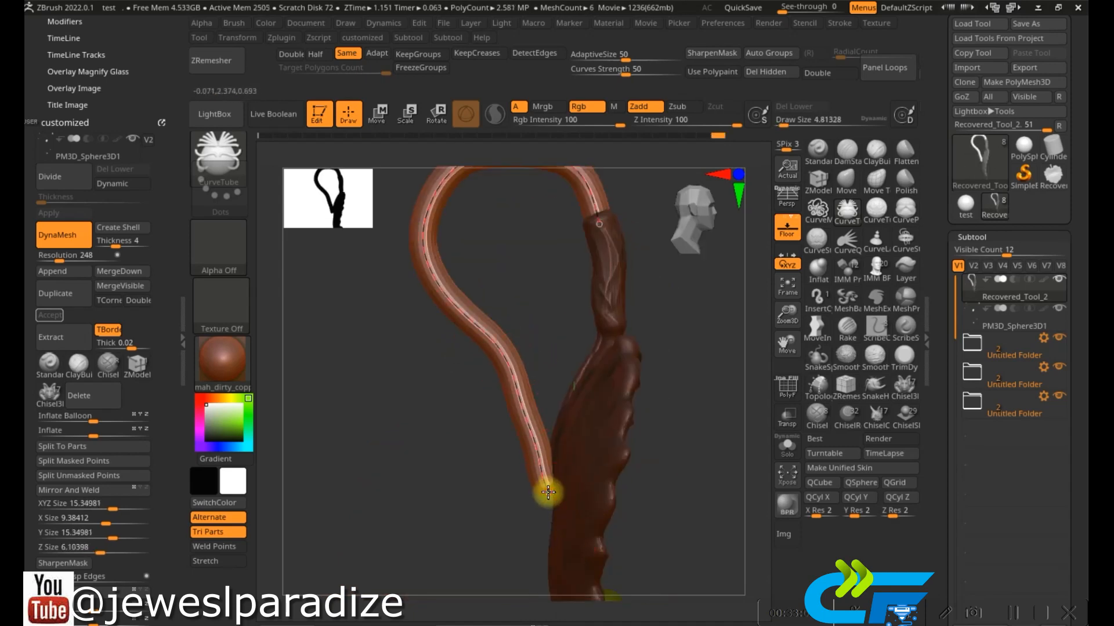
alt+right_drag(427, 450, 387, 458)
ctrl+right_drag(400, 482, 606, 428)
ctrl+right_drag(544, 356, 555, 378)
alt+right_drag(539, 284, 498, 536)
alt+right_drag(497, 536, 490, 415)
drag(488, 313, 482, 321)
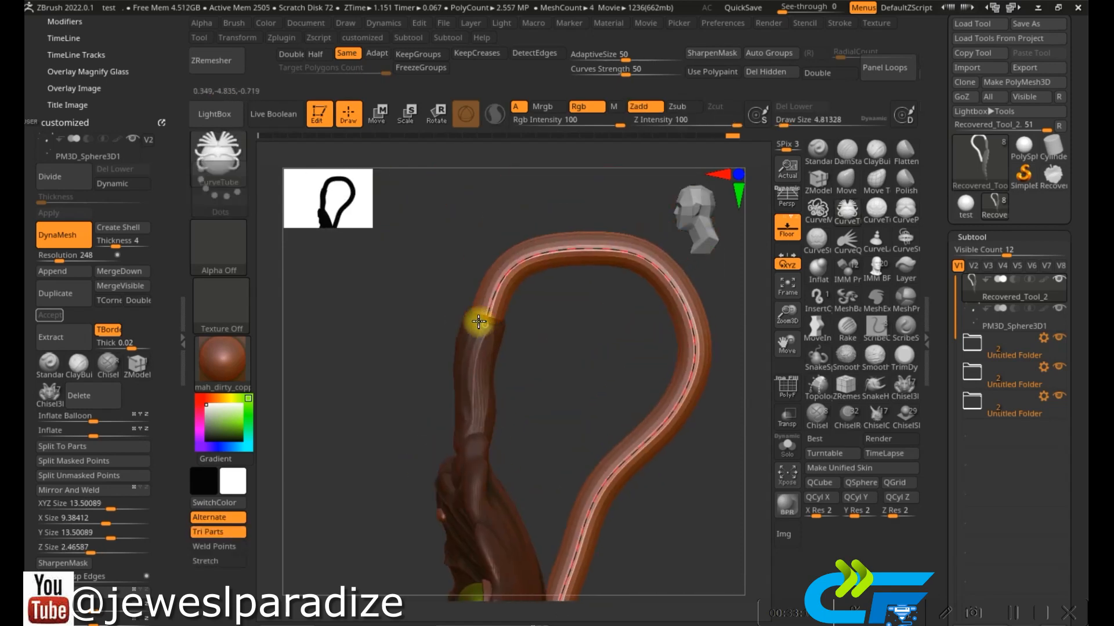
right_drag(554, 411, 493, 340)
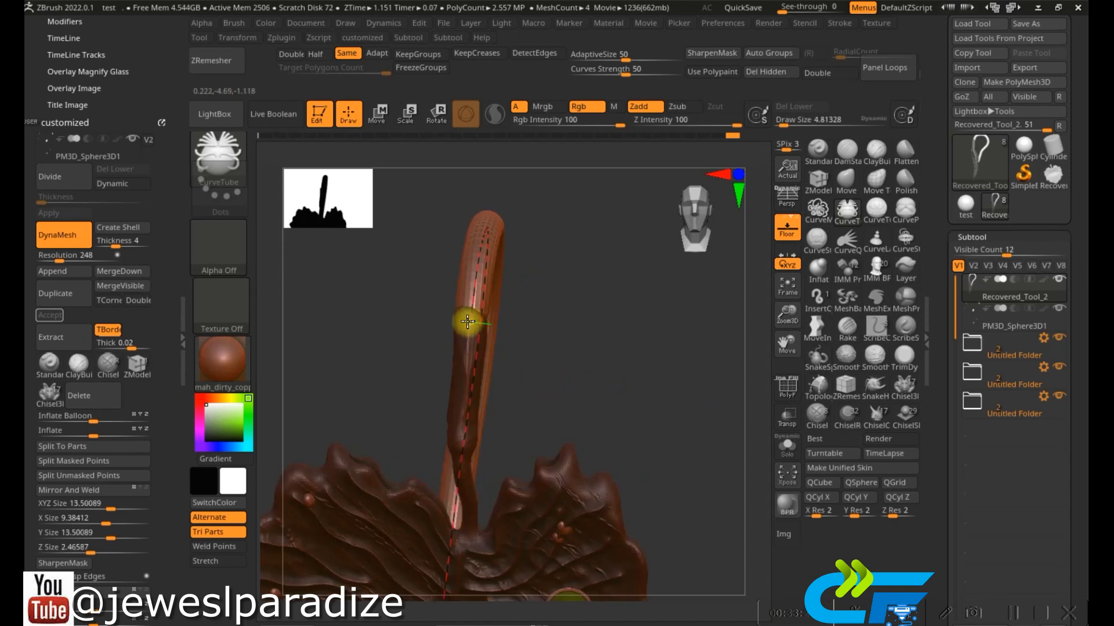
click(470, 321)
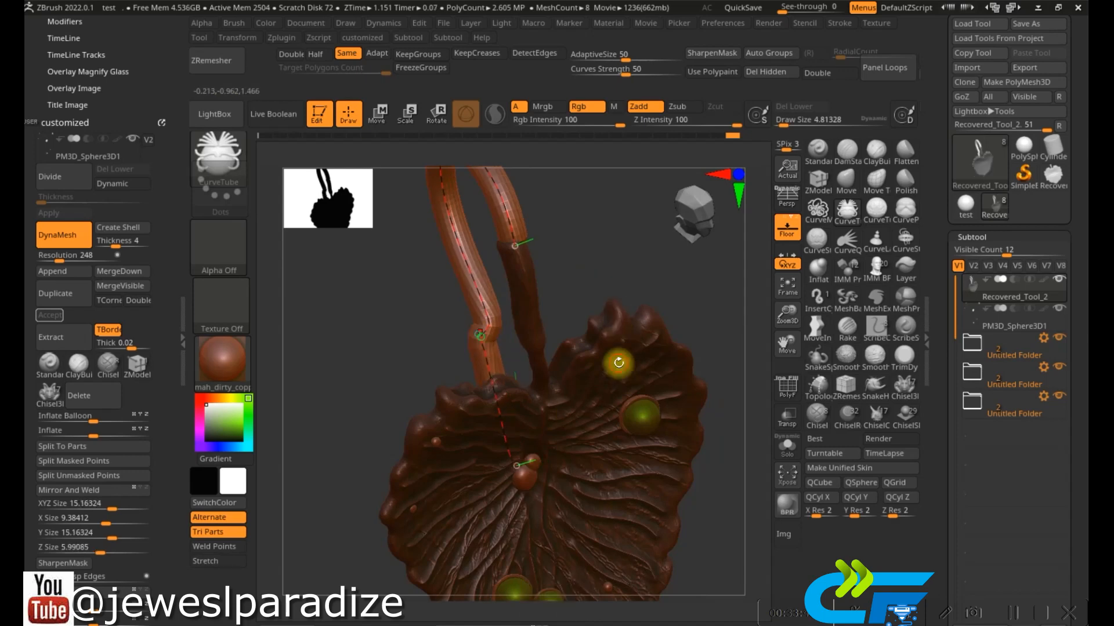
- Split the tube loop into its own subtool, select it, and ready the SnakeHook brush with a draw size of about 166
click(875, 387)
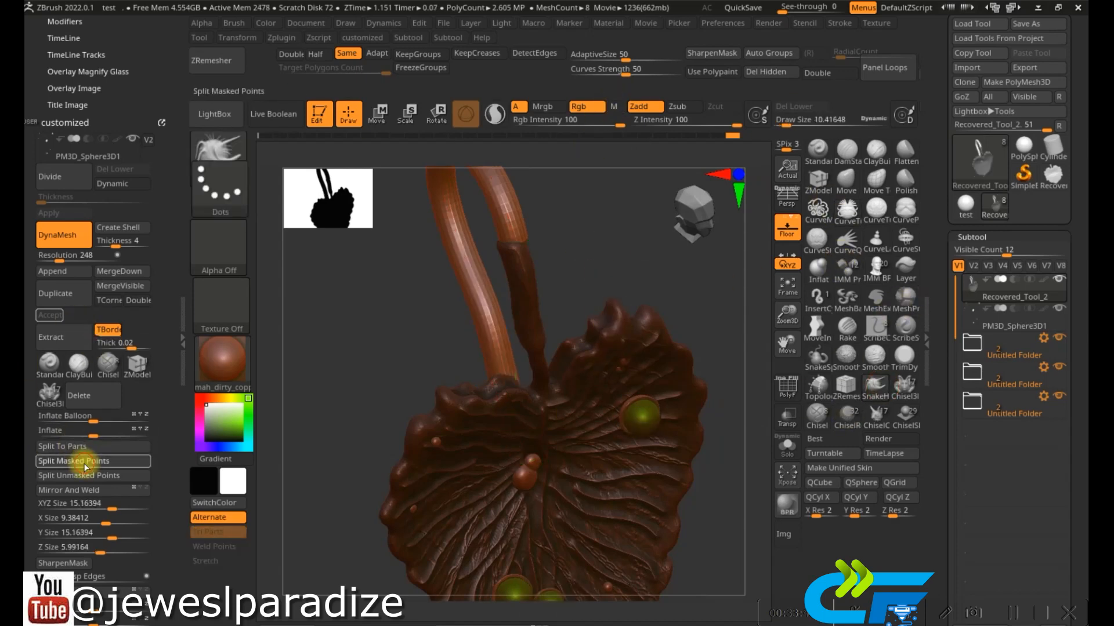
drag(1048, 285, 1023, 321)
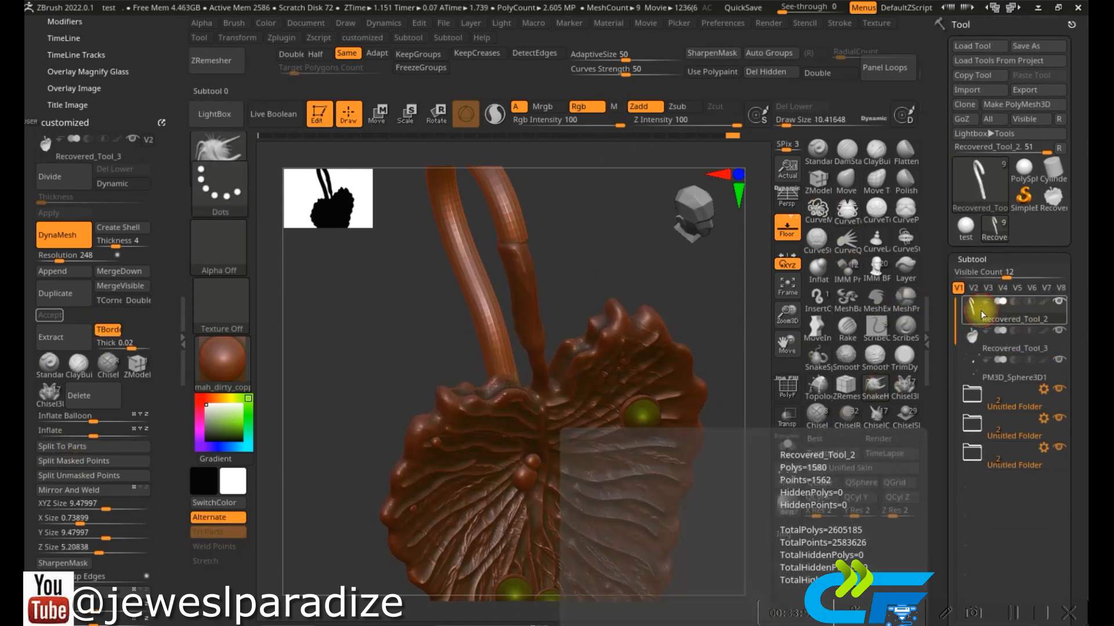
right_click(590, 277)
drag(592, 273, 615, 273)
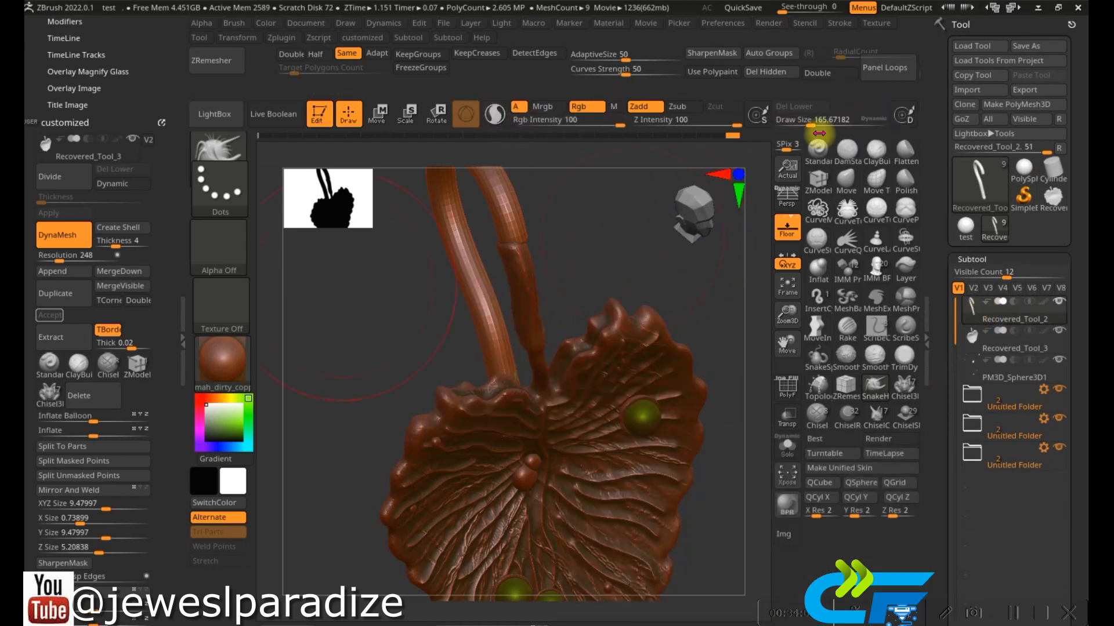
- Bend the loop sideways with the SnakeHook brush at a draw size of about 132
right_click(510, 338)
drag(512, 318, 501, 318)
drag(491, 321, 465, 319)
key(ctrl+z)
right_click(490, 281)
drag(486, 279, 463, 278)
key(f)
- Convert the loop to DynaMesh at a resolution of 152
scroll(1005, 487, down, 12)
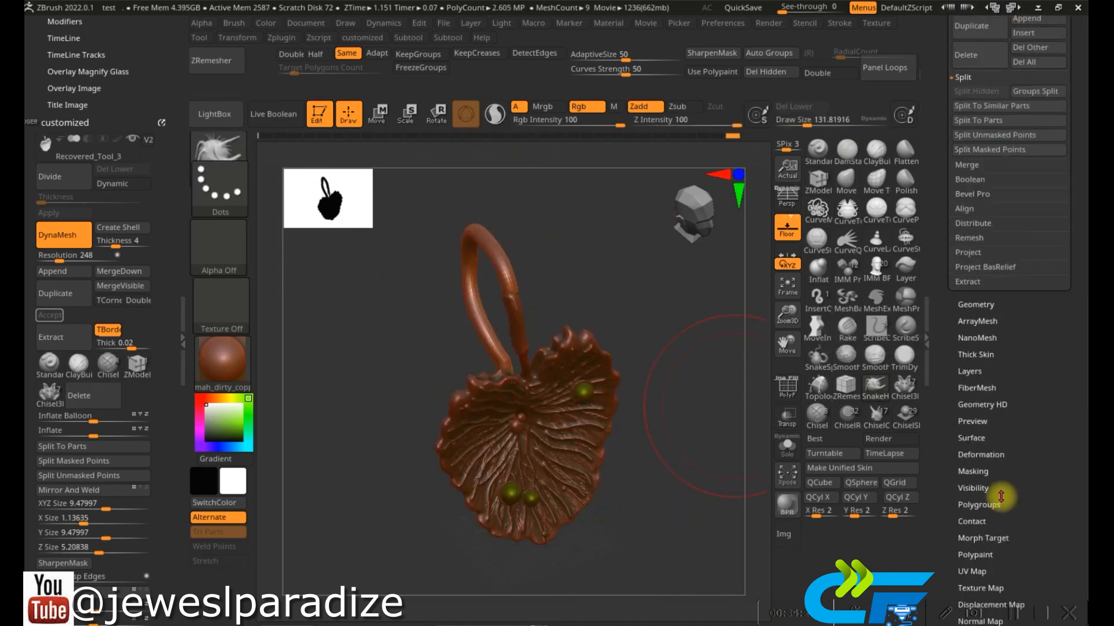
click(996, 302)
drag(986, 144, 989, 274)
click(970, 335)
drag(970, 334, 970, 335)
ctrl+drag(622, 266, 696, 601)
- Pull the upper part of the loop into a more organic bend with SnakeHook and smooth it
shift+right_drag(495, 267, 488, 302)
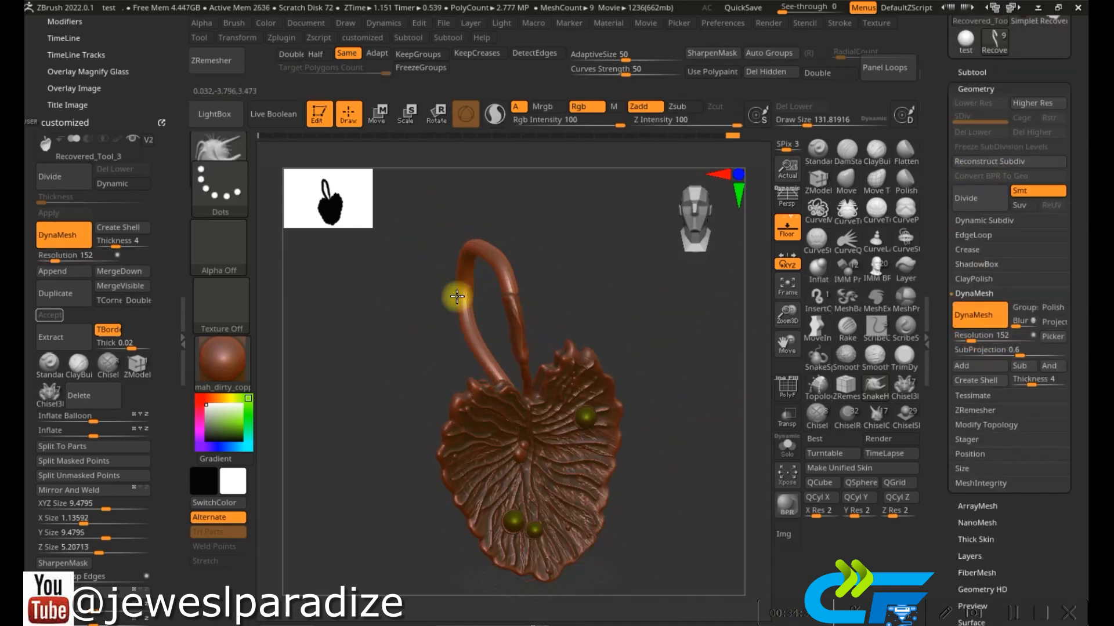
mouse_move(506, 374)
right_down()
mouse_move(502, 283)
mouse_move(492, 297)
right_up()
mouse_move(490, 295)
mouse_down()
mouse_move(472, 296)
mouse_move(514, 232)
mouse_up()
ctrl+drag(608, 261, 668, 296)
right_drag(504, 268, 565, 257)
shift+drag(508, 344, 551, 400)
- Remesh the loop at a DynaMesh resolution of 112 and smooth its bend
drag(972, 340, 970, 340)
ctrl+drag(420, 353, 463, 406)
shift+drag(492, 268, 569, 425)
right_drag(638, 434, 496, 323)
ctrl+right_drag(542, 411, 585, 389)
ctrl+right_drag(615, 494, 632, 455)
- Preview the pendant in the mah_blue-gray material and switch it to mah_dirty_blue
click(225, 361)
click(516, 463)
ctrl+right_drag(633, 455, 567, 487)
alt+click(332, 303)
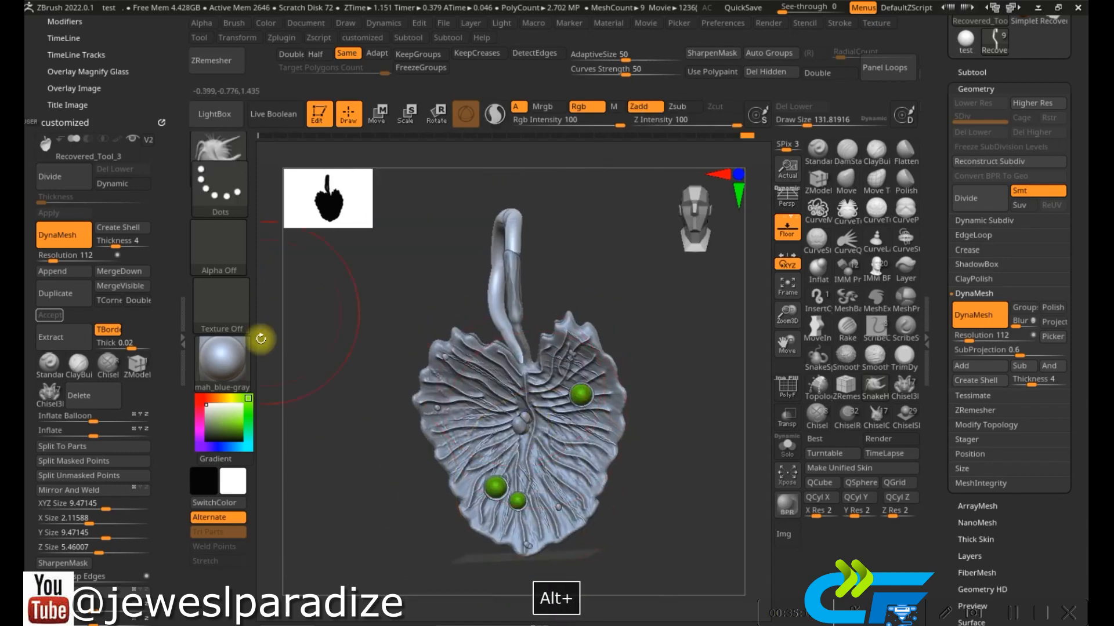
click(222, 360)
click(587, 410)
- Frame the blue pendant from the front and record a turntable movie of it
shift+right_drag(598, 402, 618, 342)
alt+click(621, 304)
mouse_move(637, 23)
click(740, 92)
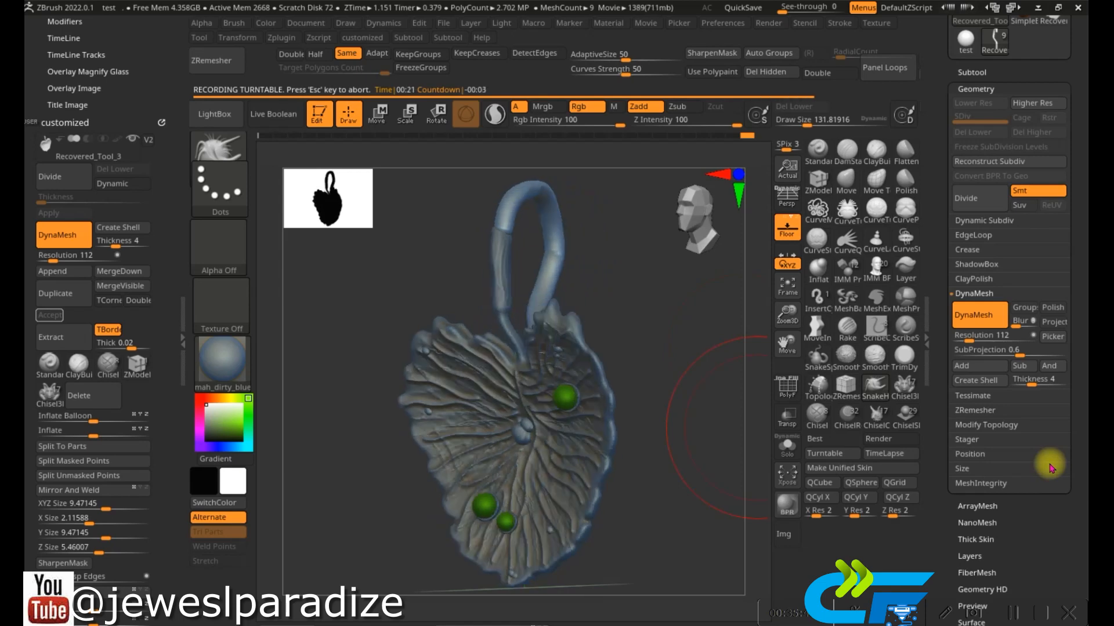
- Carve lengthwise grooves along the bail loop with the DamStandard brush at a draw size of about 32 and Z Intensity 12
mouse_move(464, 270)
right_down()
mouse_move(510, 278)
mouse_move(492, 322)
right_up()
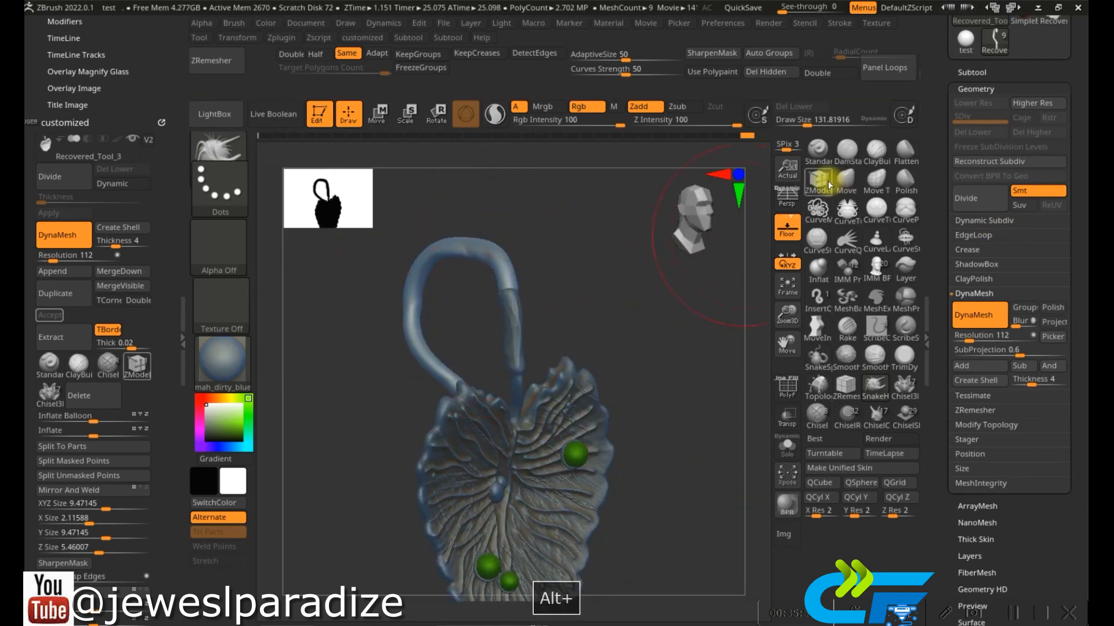
click(841, 182)
ctrl+right_drag(488, 248, 513, 318)
alt+right_drag(454, 294, 488, 377)
mouse_move(488, 377)
ctrl+right_down()
mouse_move(559, 406)
mouse_move(576, 319)
mouse_move(572, 390)
mouse_move(533, 450)
mouse_move(542, 375)
mouse_move(514, 452)
mouse_move(554, 516)
mouse_move(618, 466)
ctrl+right_up()
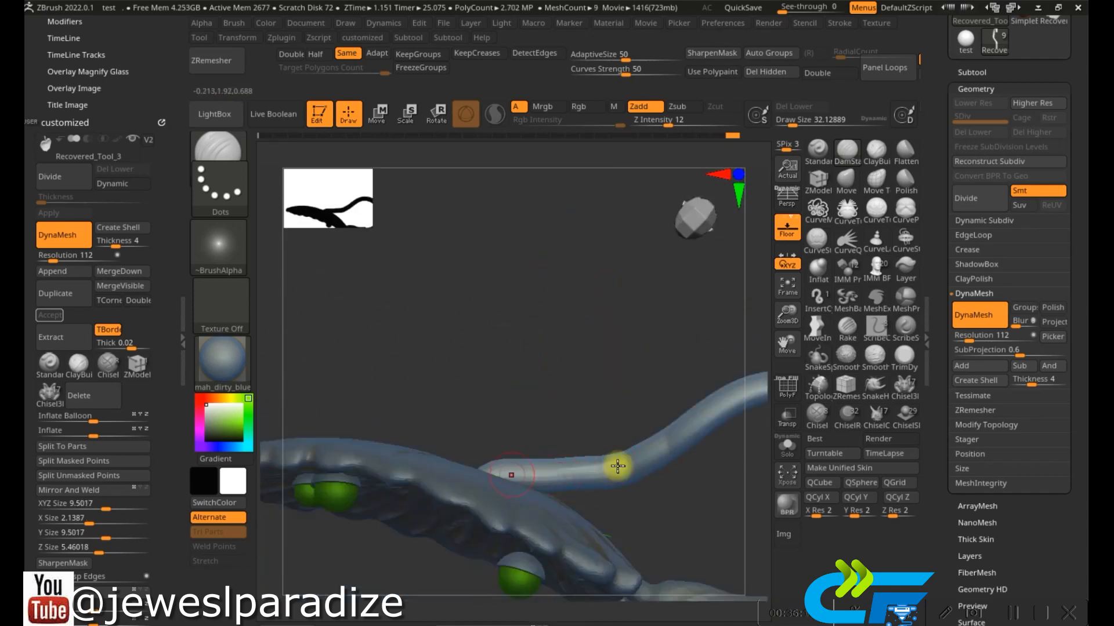
right_drag(647, 408, 516, 477)
right_drag(643, 404, 693, 387)
right_drag(673, 453, 577, 509)
right_drag(679, 442, 543, 367)
right_drag(599, 473, 559, 521)
right_drag(581, 455, 516, 342)
- Merge the loop subtool with the leaf and combine them into one mesh with DynaMesh at resolution 112
drag(1021, 206, 1022, 304)
click(972, 170)
drag(972, 278, 989, 129)
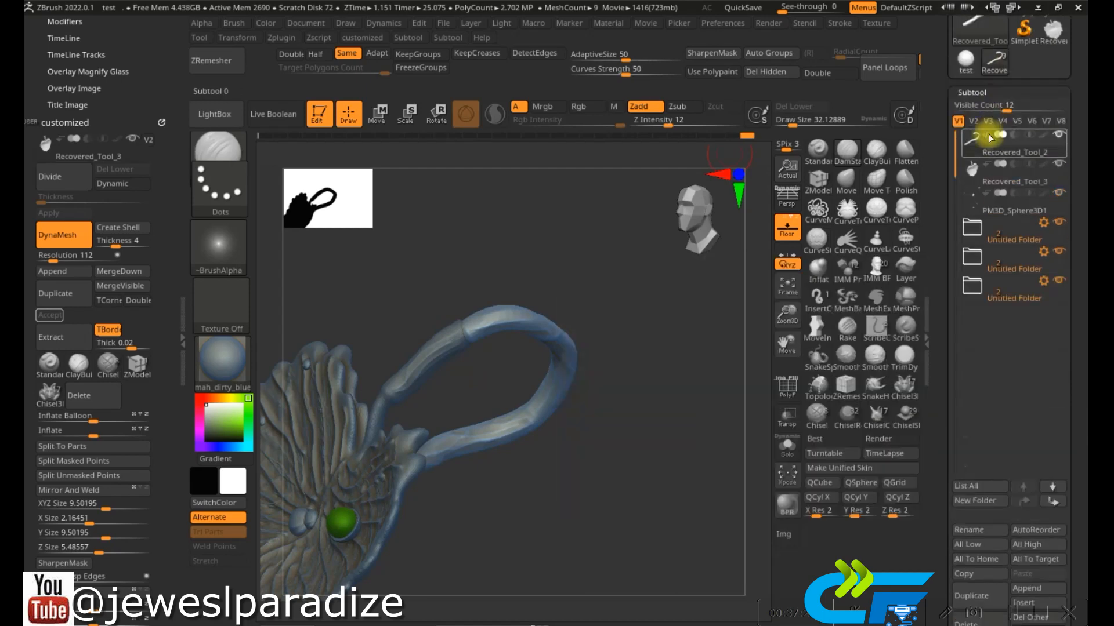
ctrl+drag(583, 474, 591, 487)
click(1009, 601)
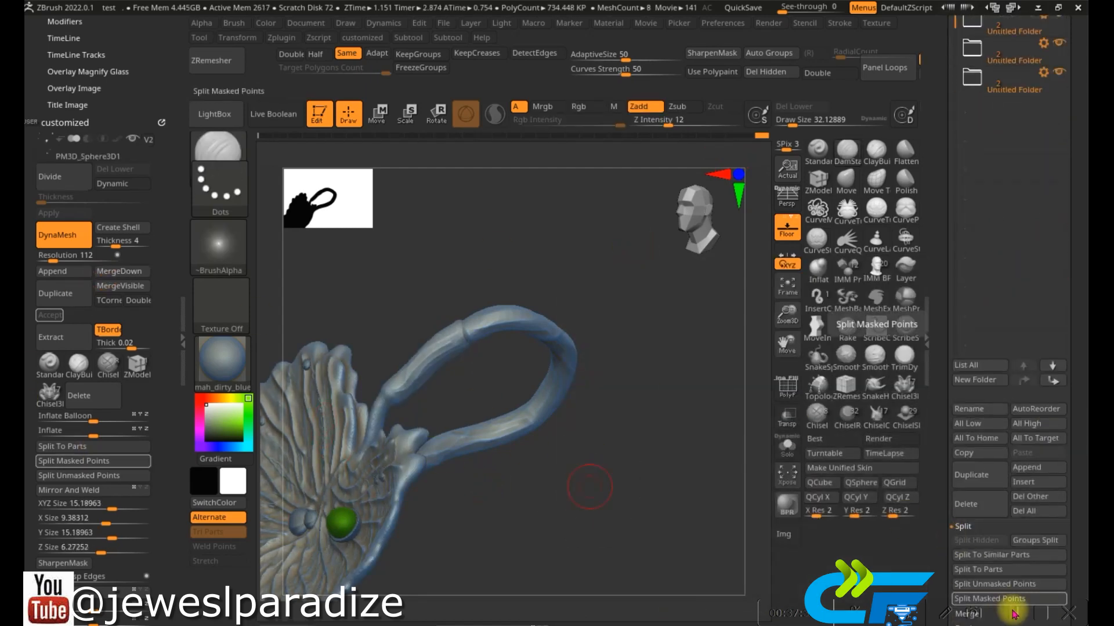
- Sculpt and smooth the seam where the loop meets the stem's tip, and remesh the pendant
alt+drag(523, 262, 523, 324)
shift+drag(464, 290, 452, 304)
drag(609, 325, 580, 232)
mouse_move(586, 229)
shift+mouse_down()
mouse_move(584, 218)
mouse_move(507, 488)
shift+mouse_up()
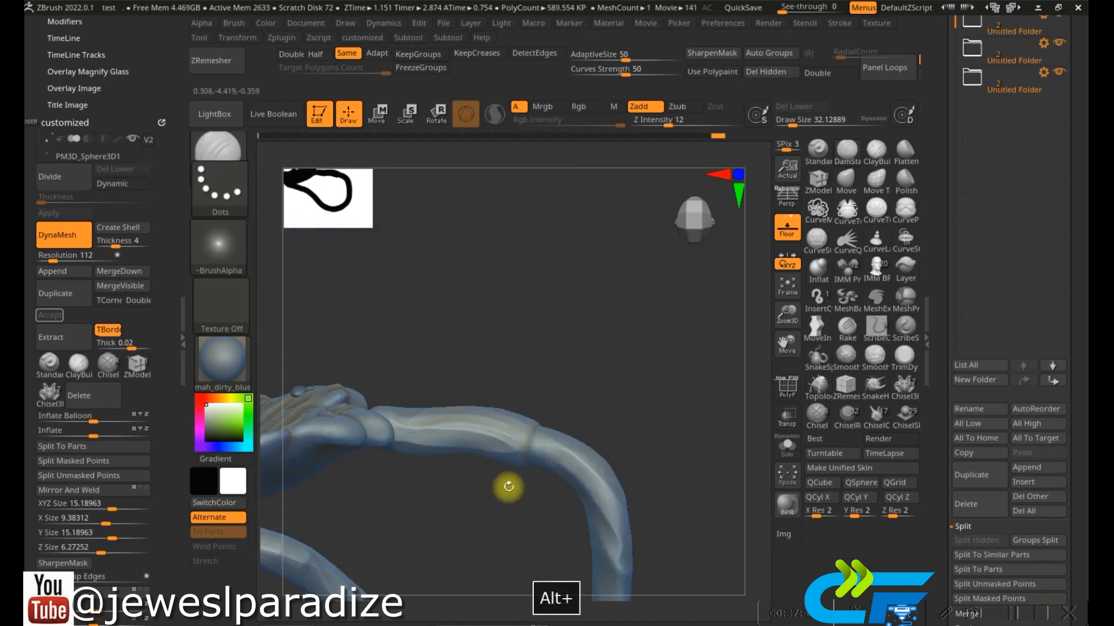
shift+drag(546, 423, 521, 450)
mouse_move(581, 393)
mouse_down()
mouse_move(557, 454)
mouse_move(574, 455)
mouse_move(638, 406)
mouse_up()
drag(576, 435, 487, 430)
drag(577, 456, 655, 426)
ctrl+drag(394, 425, 432, 489)
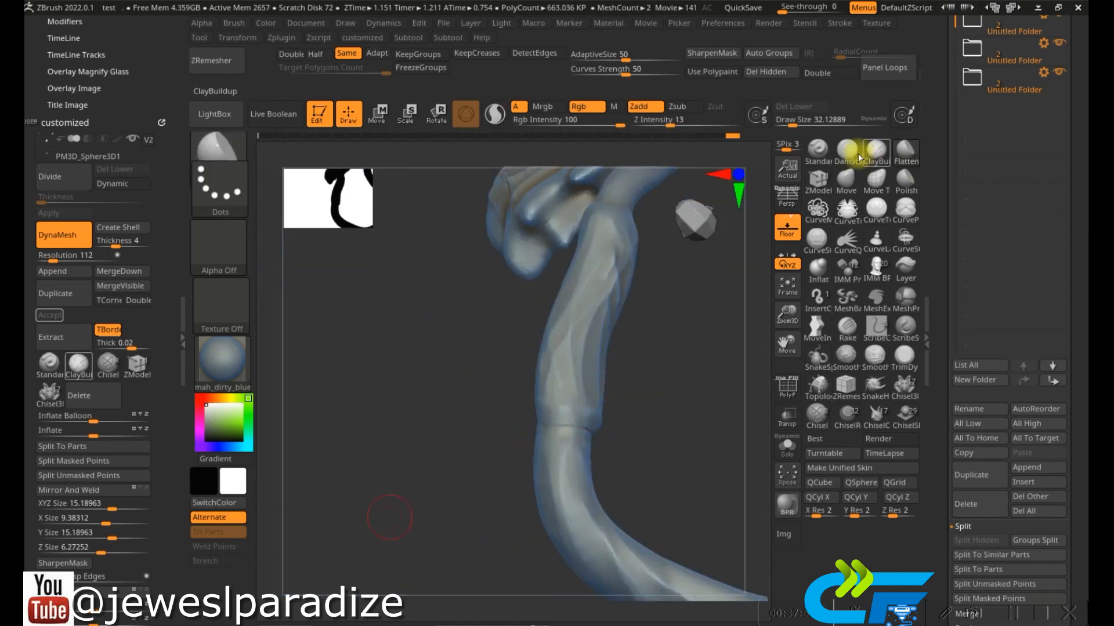
- Carve further grooves over the stem and the loop's joint with the DamStandard brush
click(852, 150)
mouse_move(529, 380)
right_down()
mouse_move(562, 438)
mouse_move(497, 367)
mouse_move(418, 425)
mouse_move(469, 390)
right_up()
right_drag(501, 427, 534, 569)
right_drag(547, 385, 522, 401)
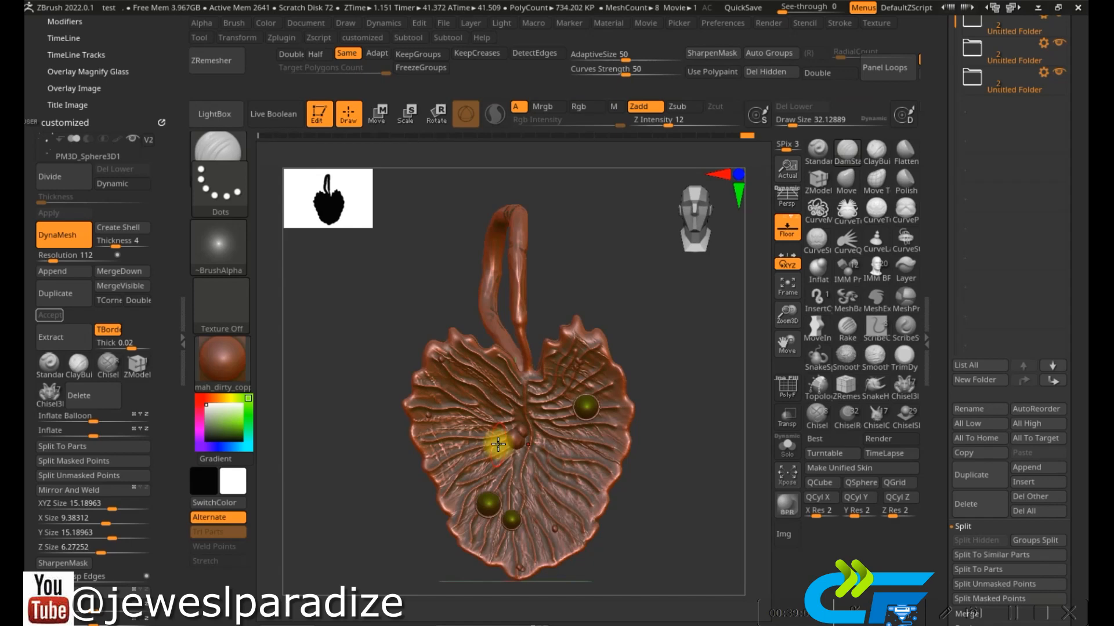
- Apply the mah_antique_gold material to the pendant
right_drag(559, 431, 635, 422)
click(222, 360)
click(467, 459)
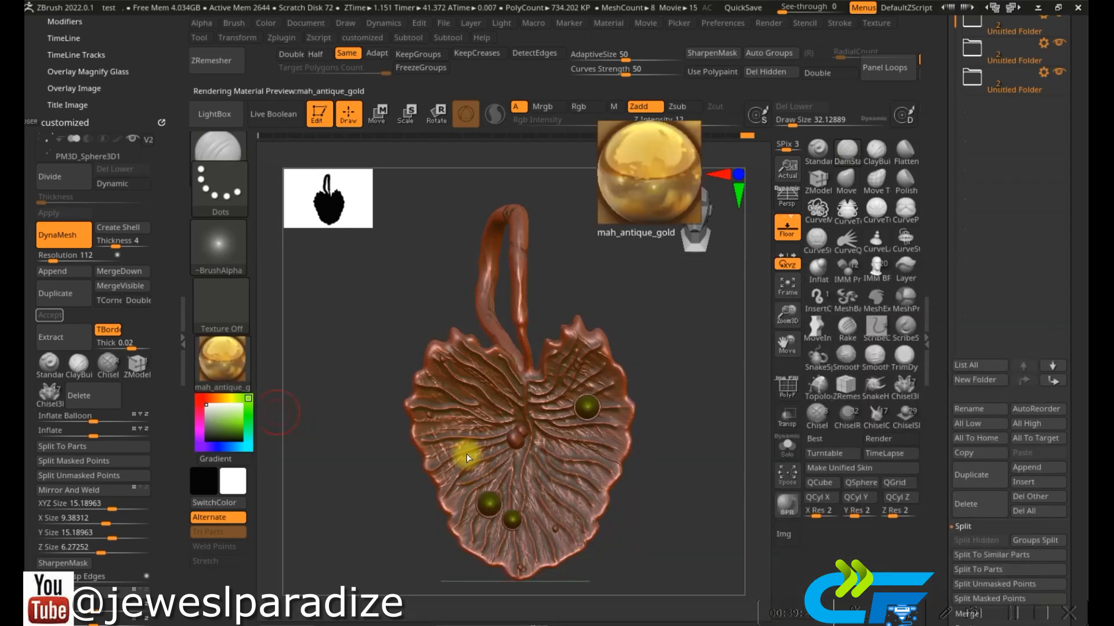
right_drag(597, 388, 595, 447)
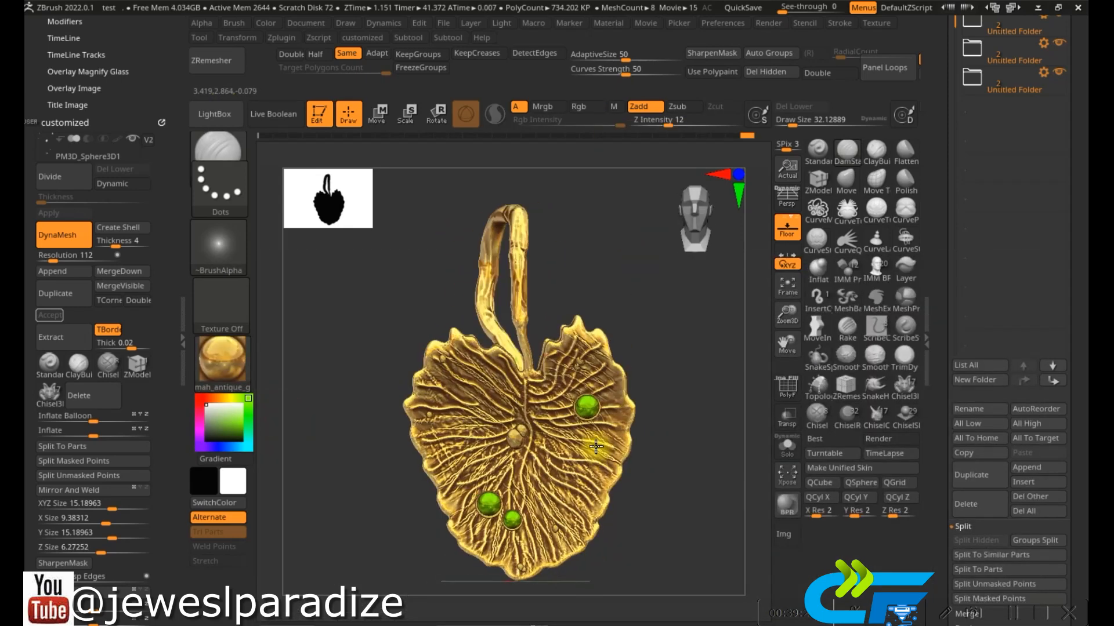
- Activate the move gizmo for the stone-setting folders, open the first folder, and return to drawing mode
drag(952, 63, 954, 184)
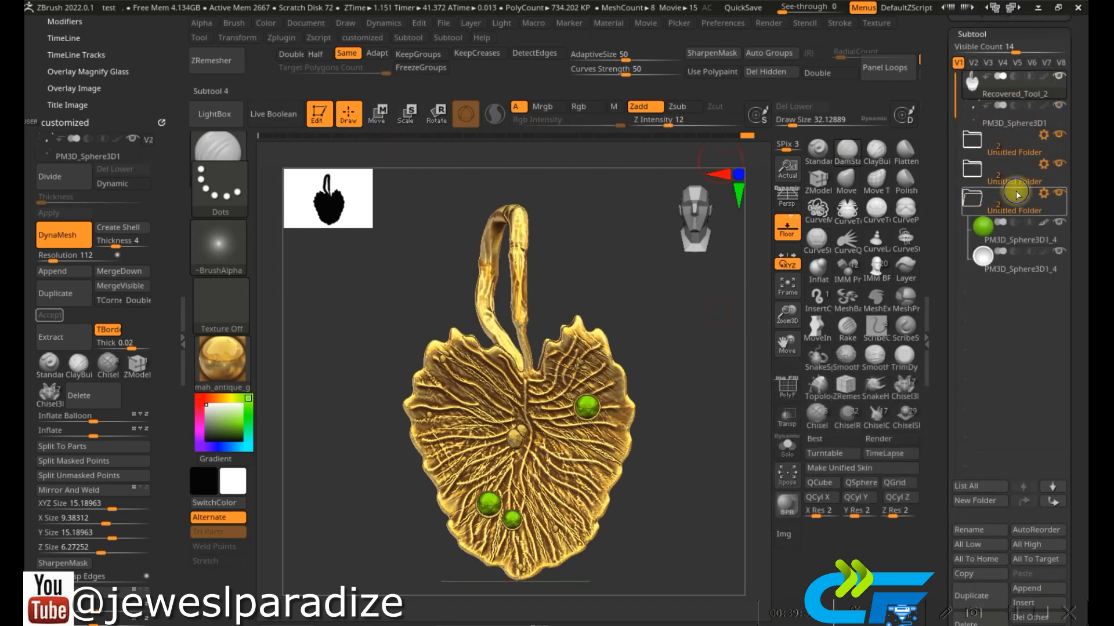
click(1017, 195)
key(w)
click(1043, 135)
click(977, 160)
shift+right_drag(571, 339, 557, 400)
mouse_move(557, 401)
ctrl+right_down()
mouse_move(559, 430)
mouse_move(531, 427)
ctrl+right_up()
click(347, 111)
- Centre the antique-gold pendant in the view and record a turntable movie of it
right_drag(539, 371, 591, 414)
ctrl+right_drag(592, 415, 560, 415)
alt+right_drag(560, 415, 557, 444)
mouse_move(645, 24)
click(741, 90)
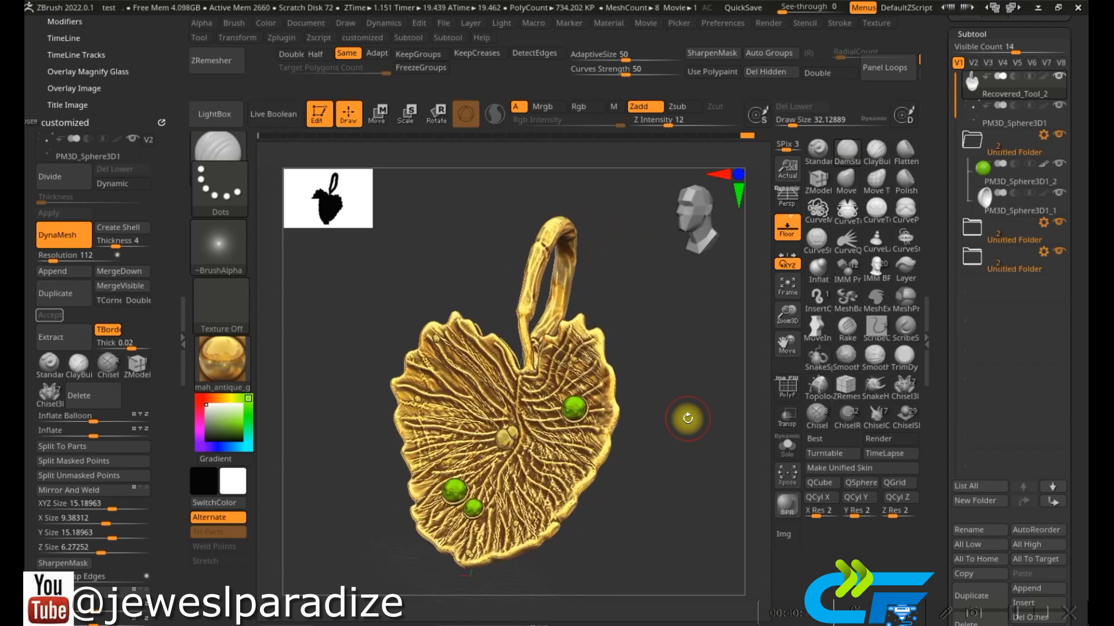
- Preview the pendant in other materials, including Chrome A
right_drag(518, 454, 513, 384)
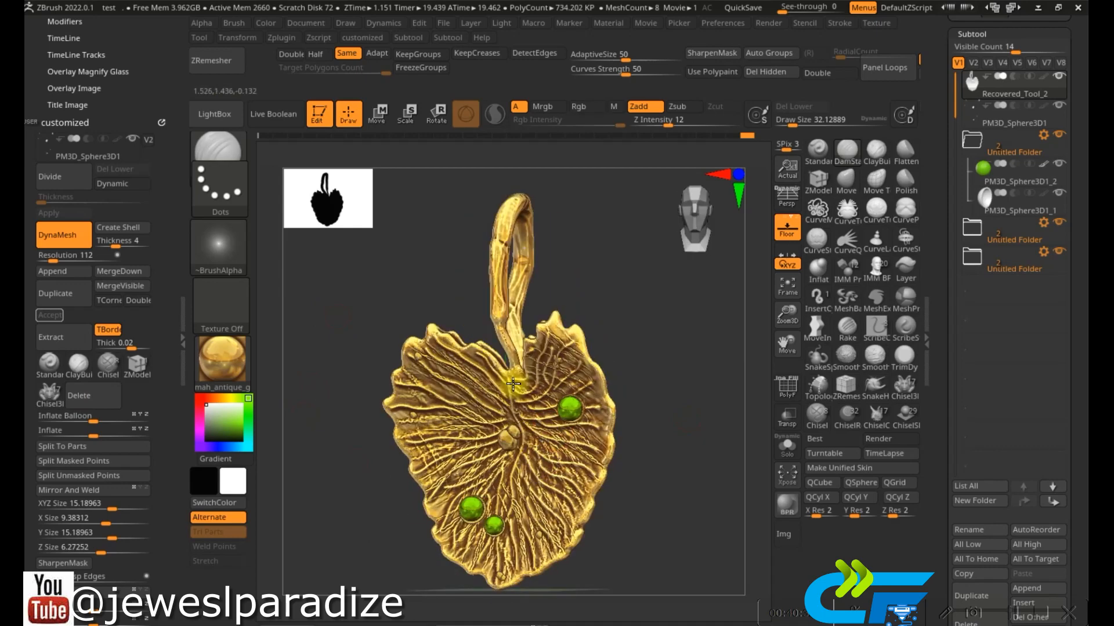
click(222, 360)
click(451, 393)
click(243, 371)
click(337, 364)
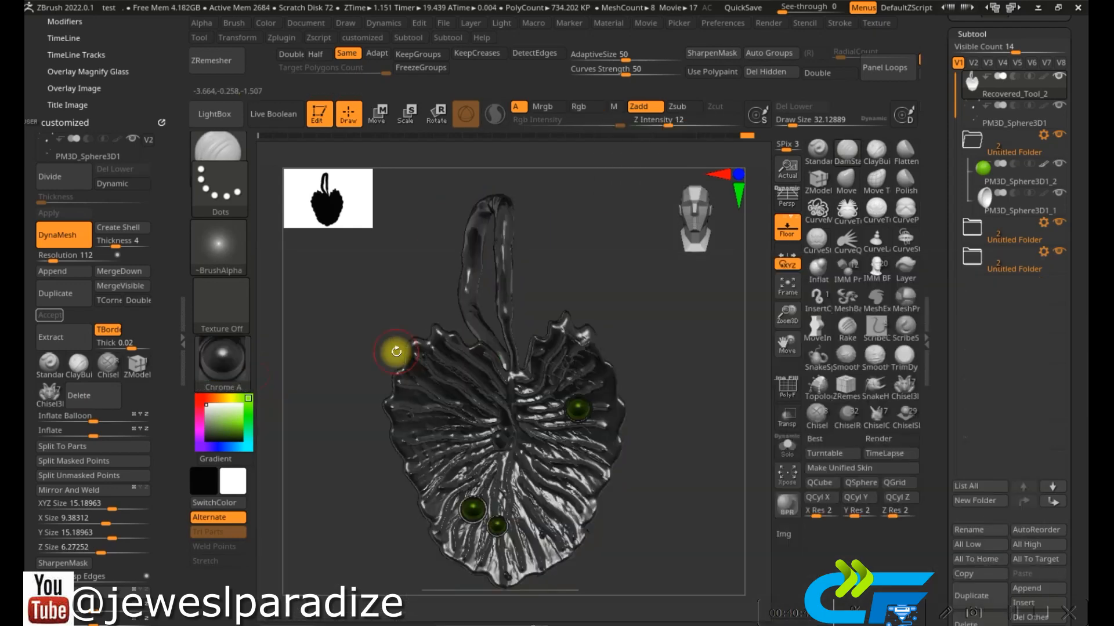
- Preview the pendant in green with the PolySkin, MatCap Satin01 and Gold materials, and set the colour back to white
click(238, 424)
click(235, 369)
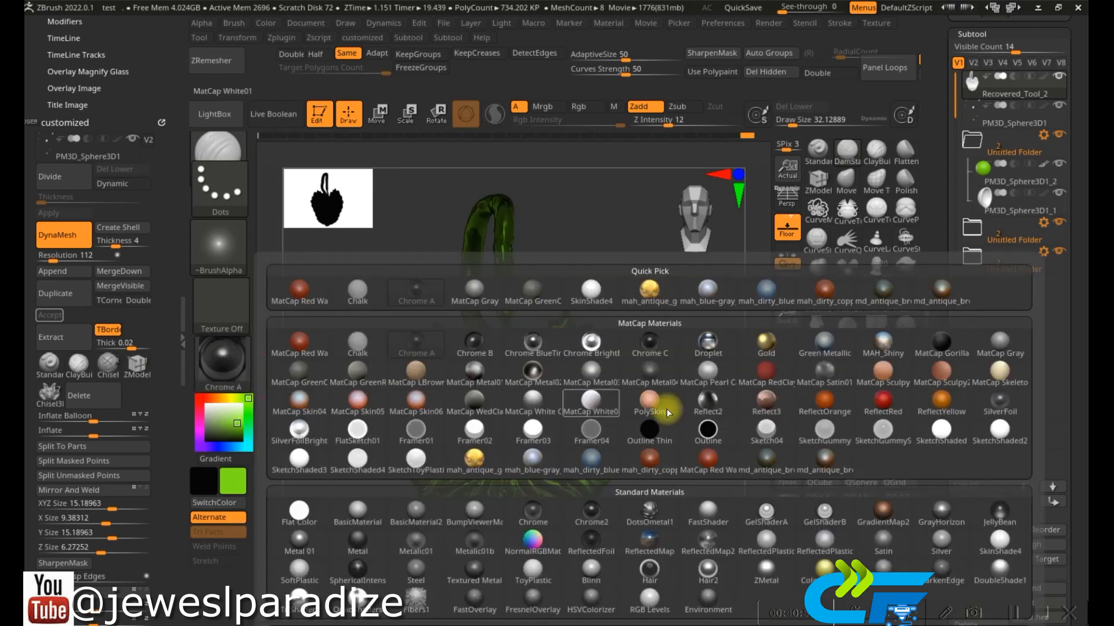
click(659, 401)
click(242, 359)
click(808, 363)
click(219, 372)
click(765, 349)
click(205, 404)
- Preview the pendant in further MatCap and standard materials, including BasicMaterial and BumpViewerMaterial
click(222, 360)
click(459, 433)
click(223, 360)
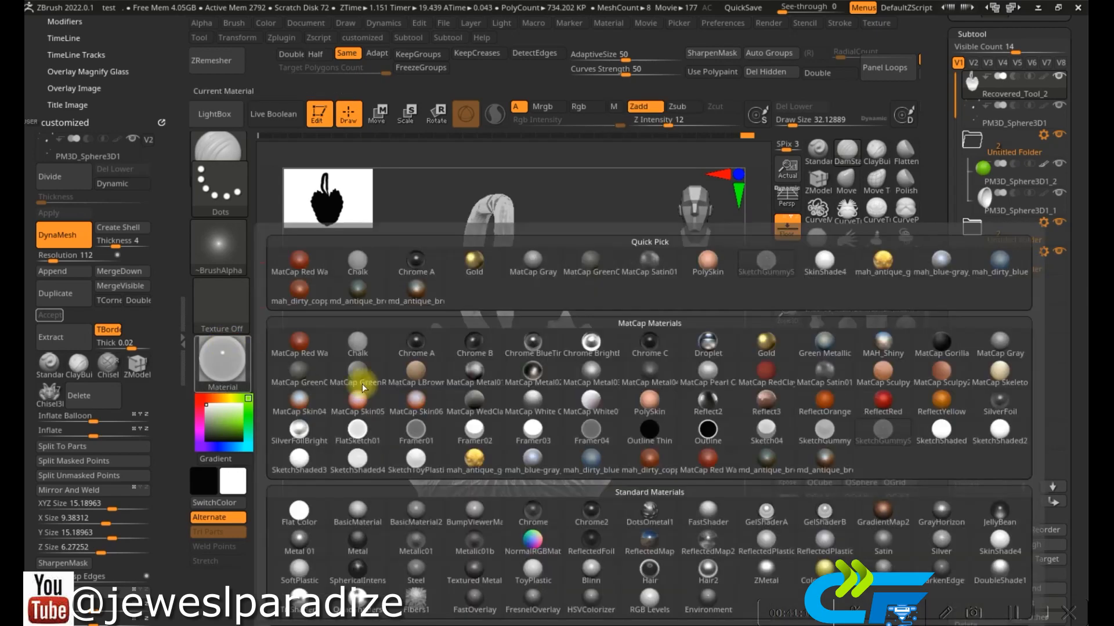
click(360, 386)
click(225, 366)
click(832, 457)
click(222, 362)
click(365, 507)
click(222, 362)
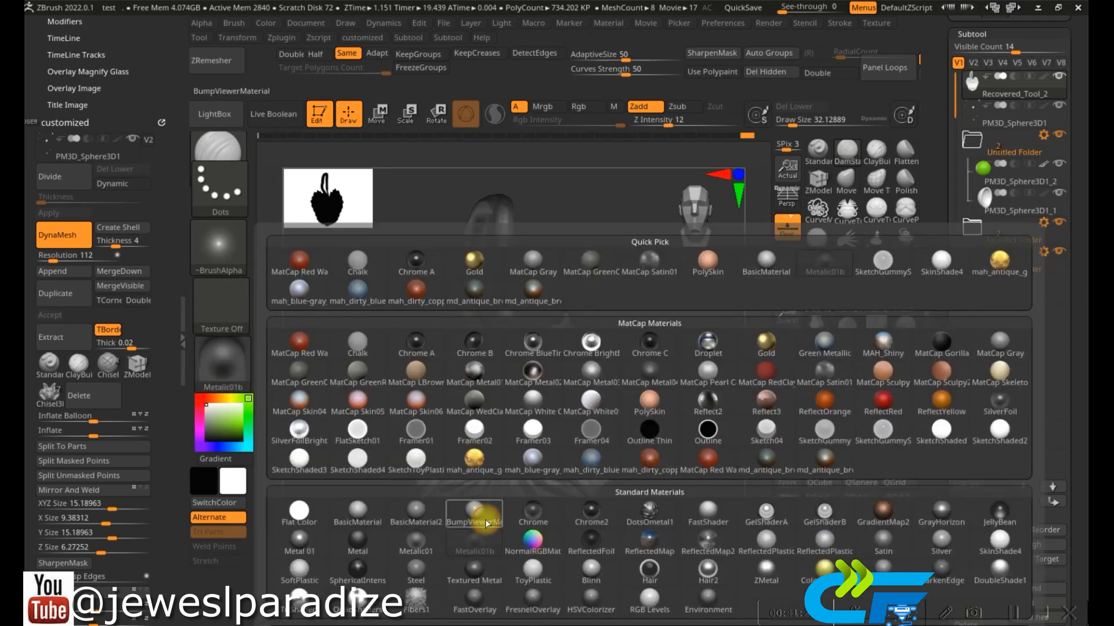
click(472, 514)
- Apply the FastOverlay material to the pendant and record a turntable movie of it
click(222, 362)
click(650, 597)
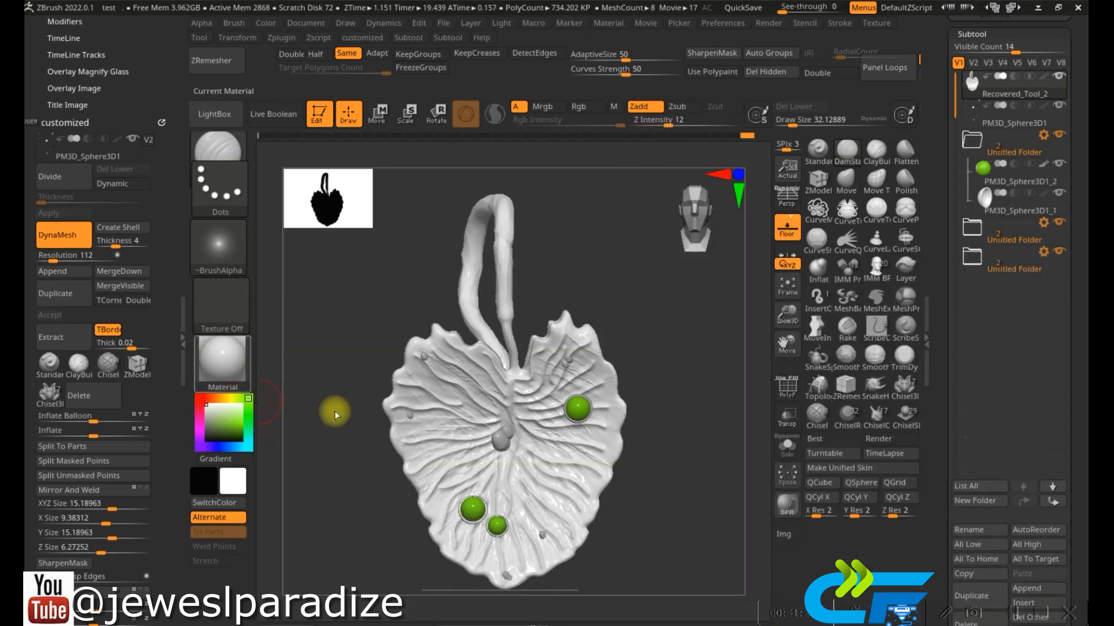
click(222, 362)
click(450, 609)
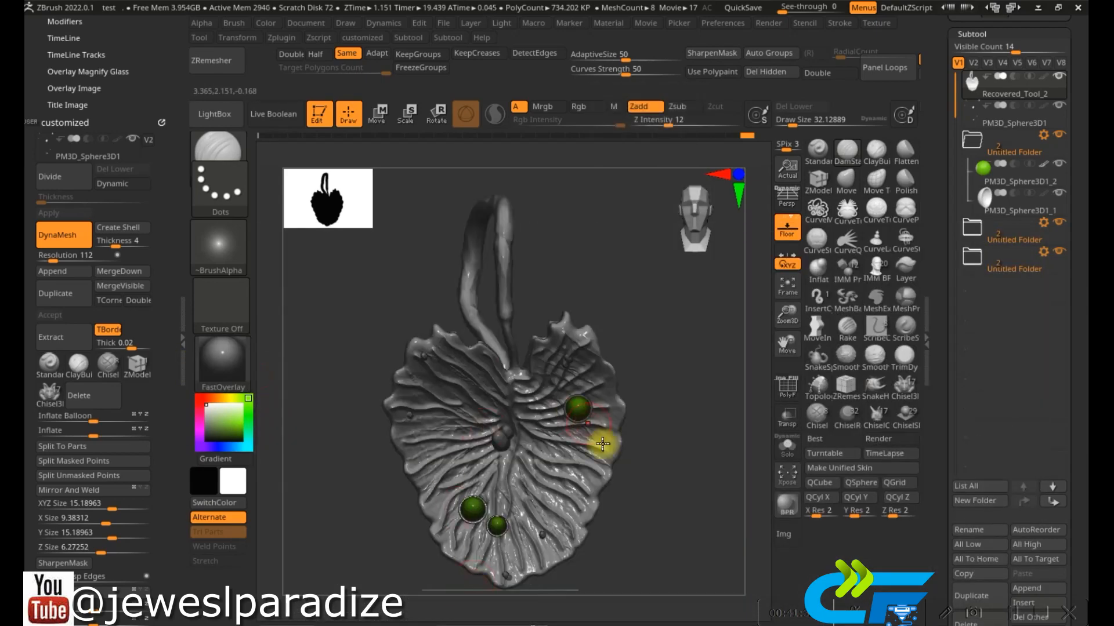
click(645, 23)
click(696, 117)
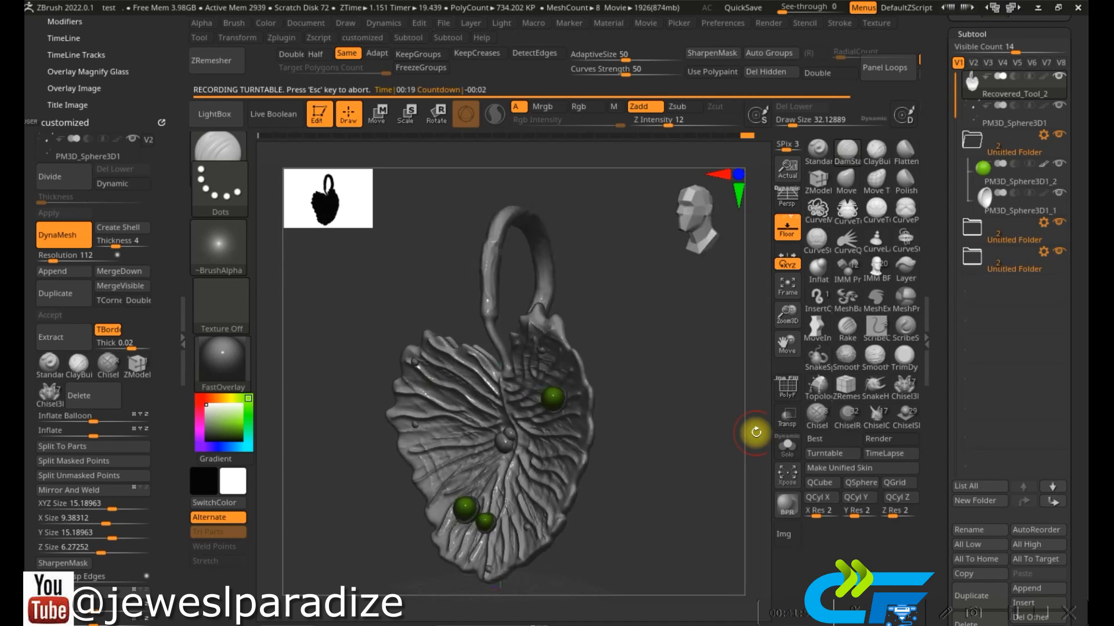
- Switch the pendant's material from FastOverlay back to mah_antique_gold
click(222, 360)
click(474, 464)
mouse_move(657, 464)
ctrl+right_down()
mouse_move(649, 477)
mouse_move(660, 472)
ctrl+right_up()
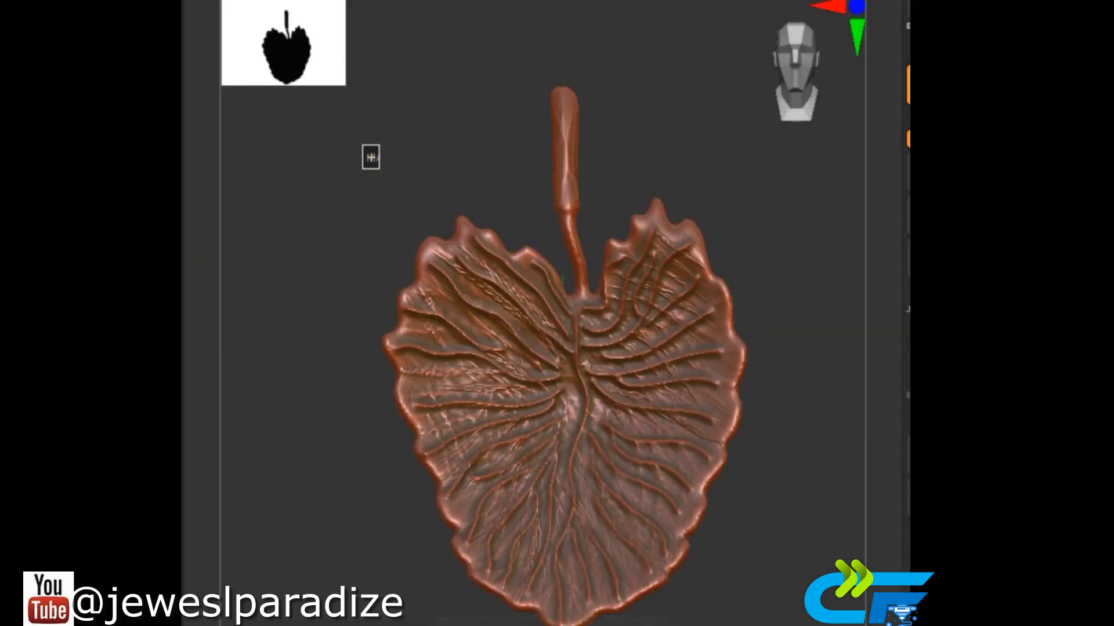
right_drag(323, 461, 434, 502)
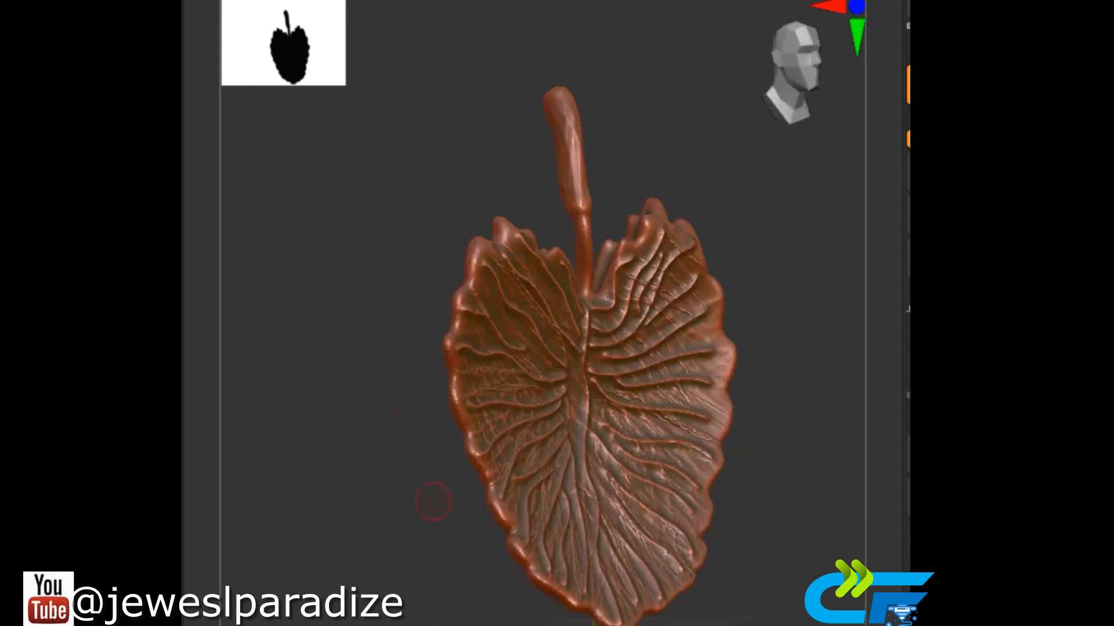
right_drag(657, 381, 519, 334)
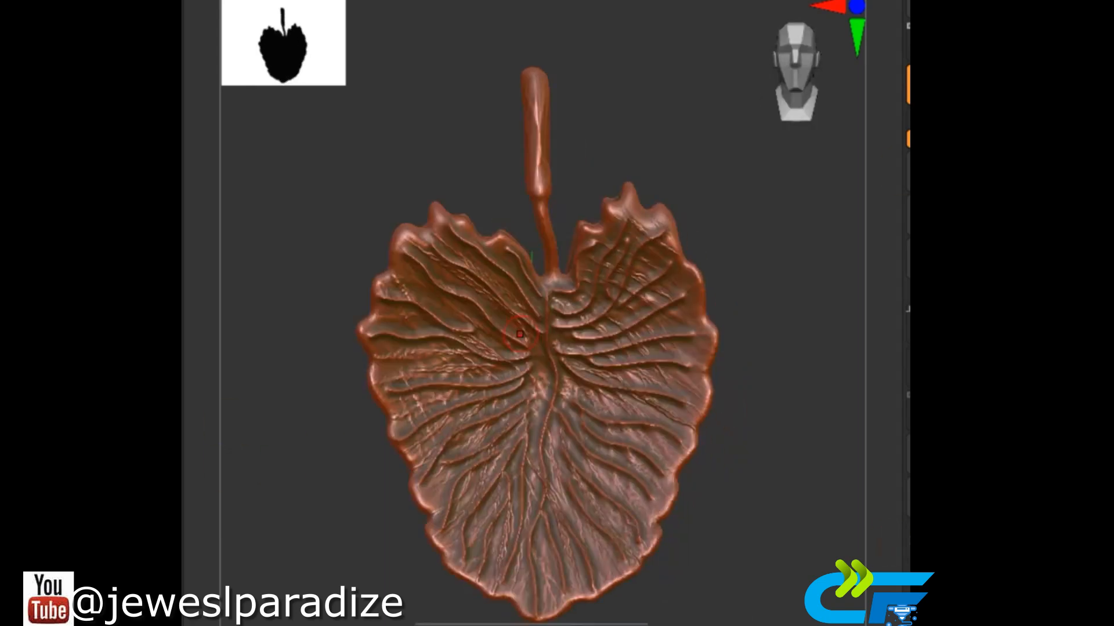